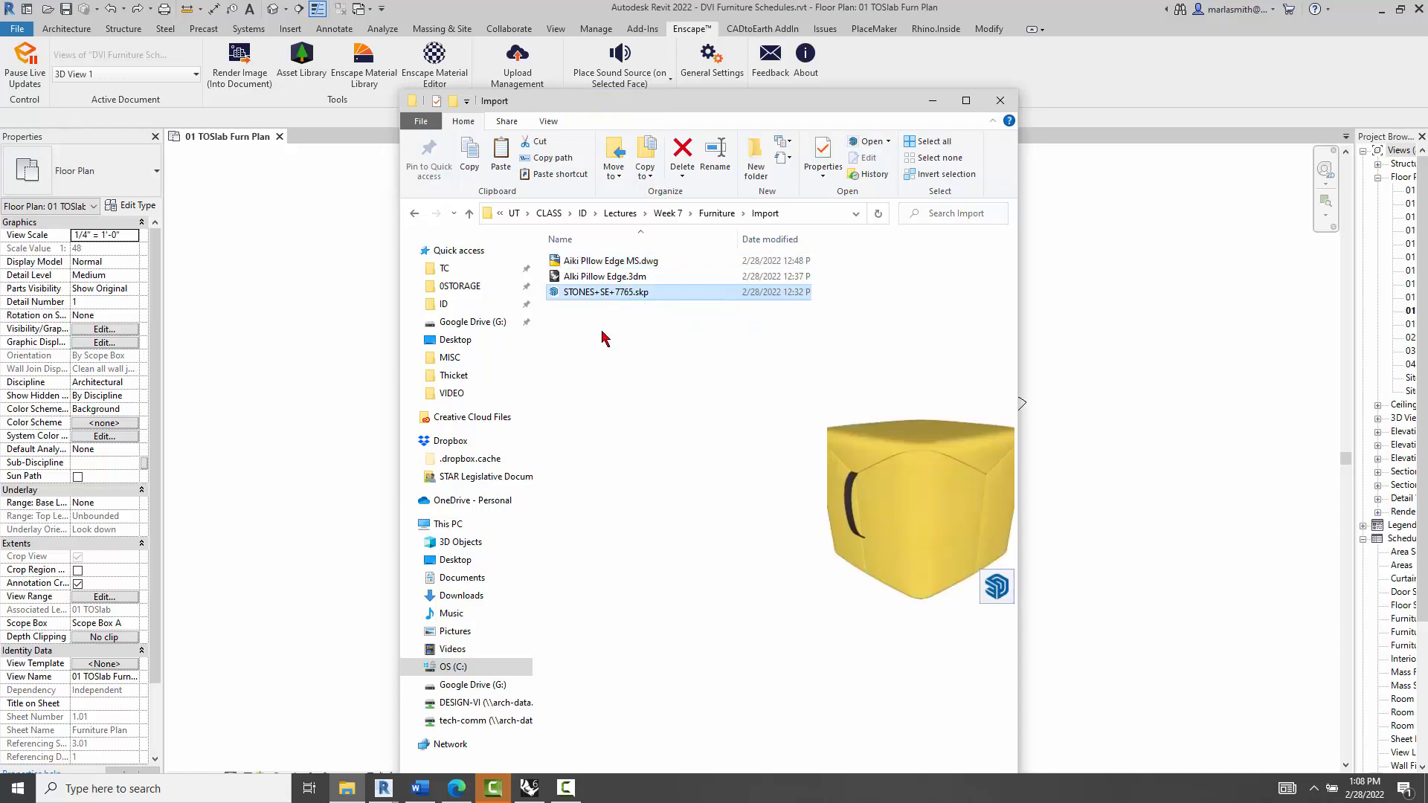
pyautogui.click(612, 278)
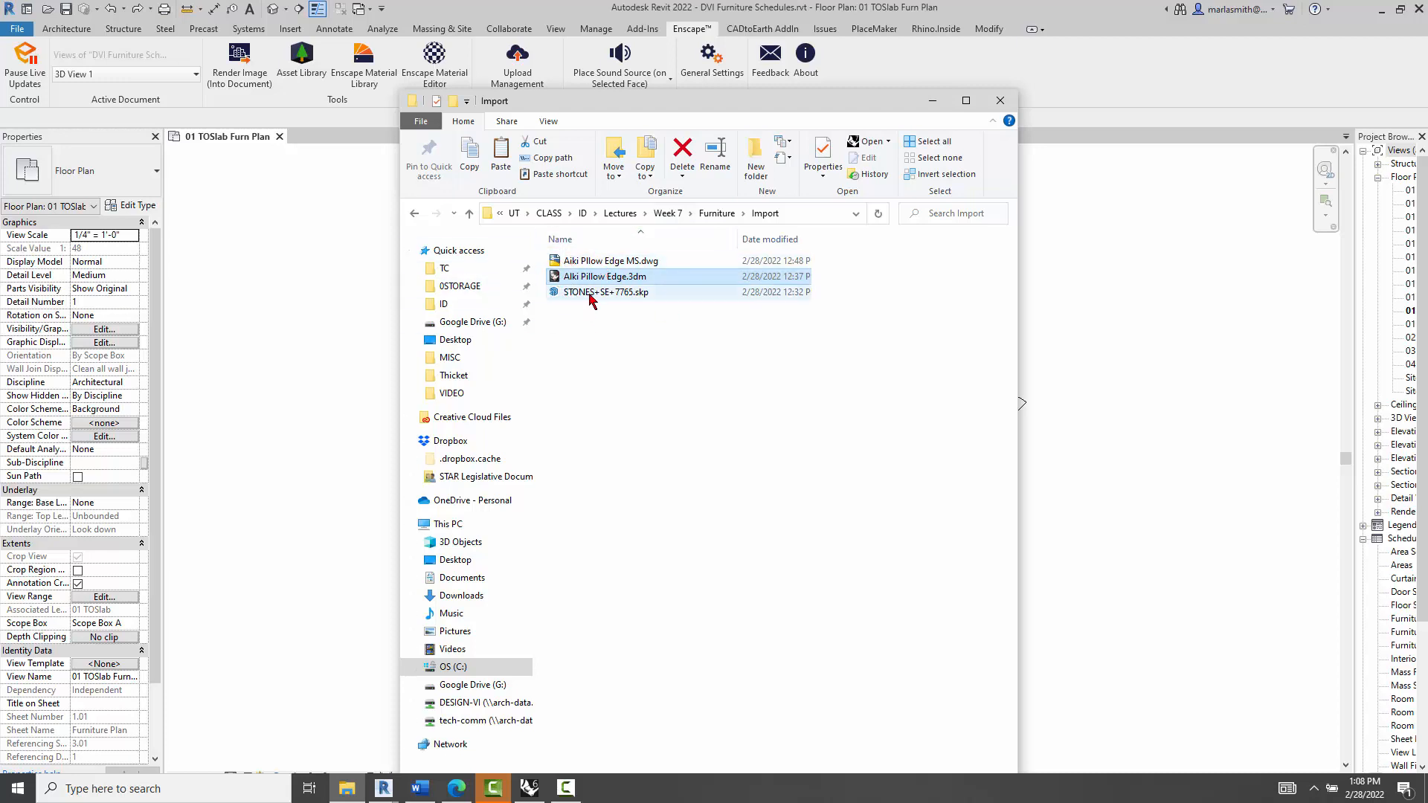
pyautogui.click(932, 101)
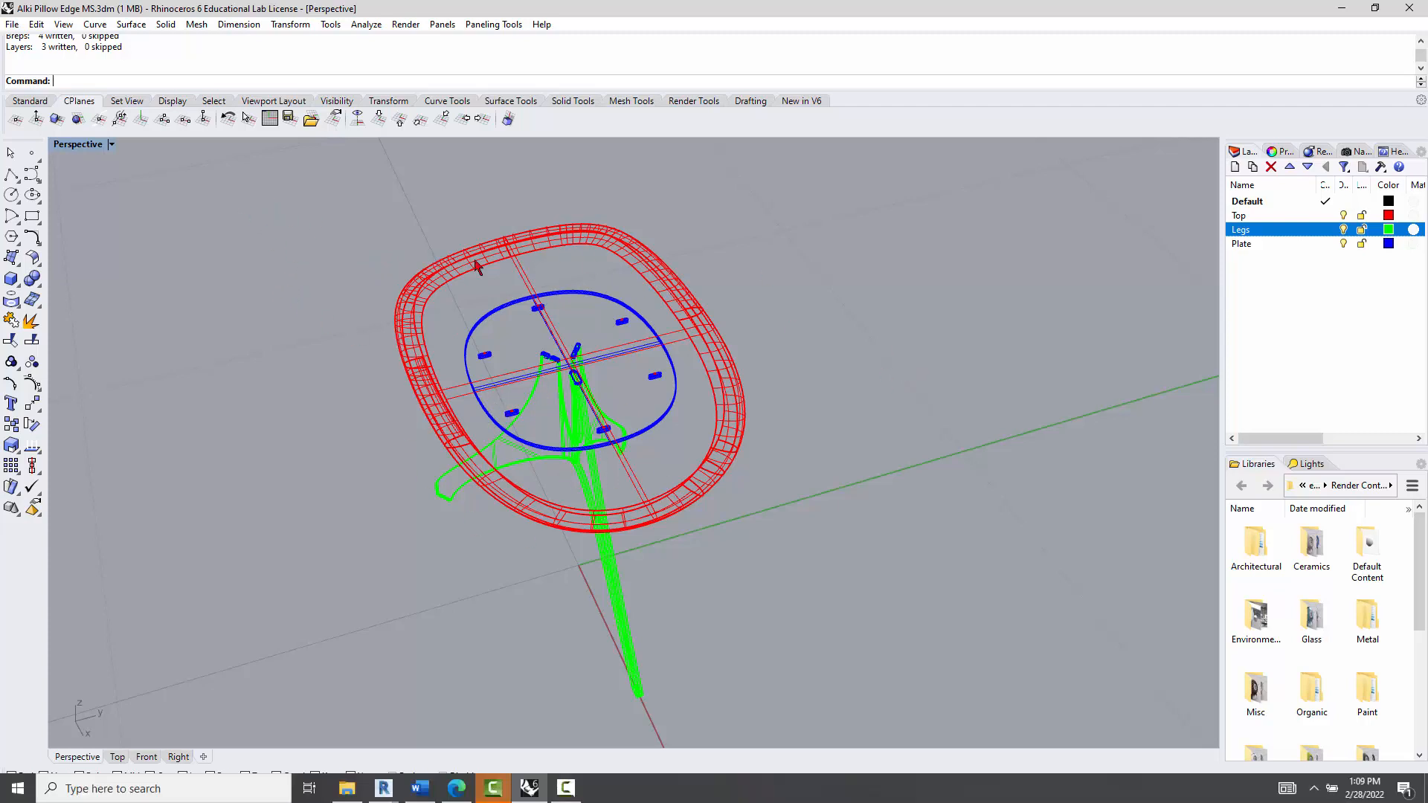
# - Set up an export of all the table geometry as AutoCAD Drawing (*.dwg) with the 2007 Solids scheme, and cancel it
pyautogui.moveTo(304, 191); pyautogui.dragTo(875, 722)
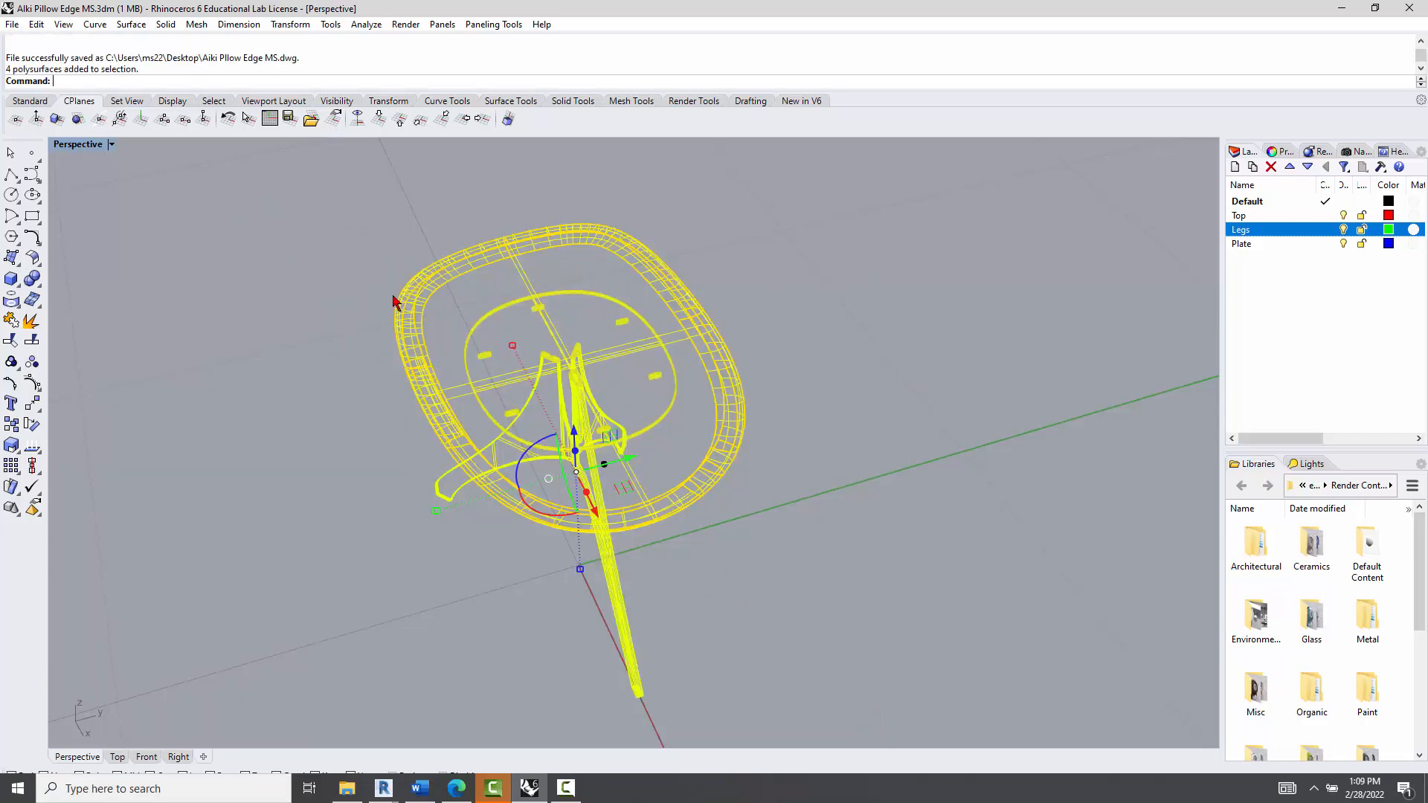
pyautogui.click(12, 24)
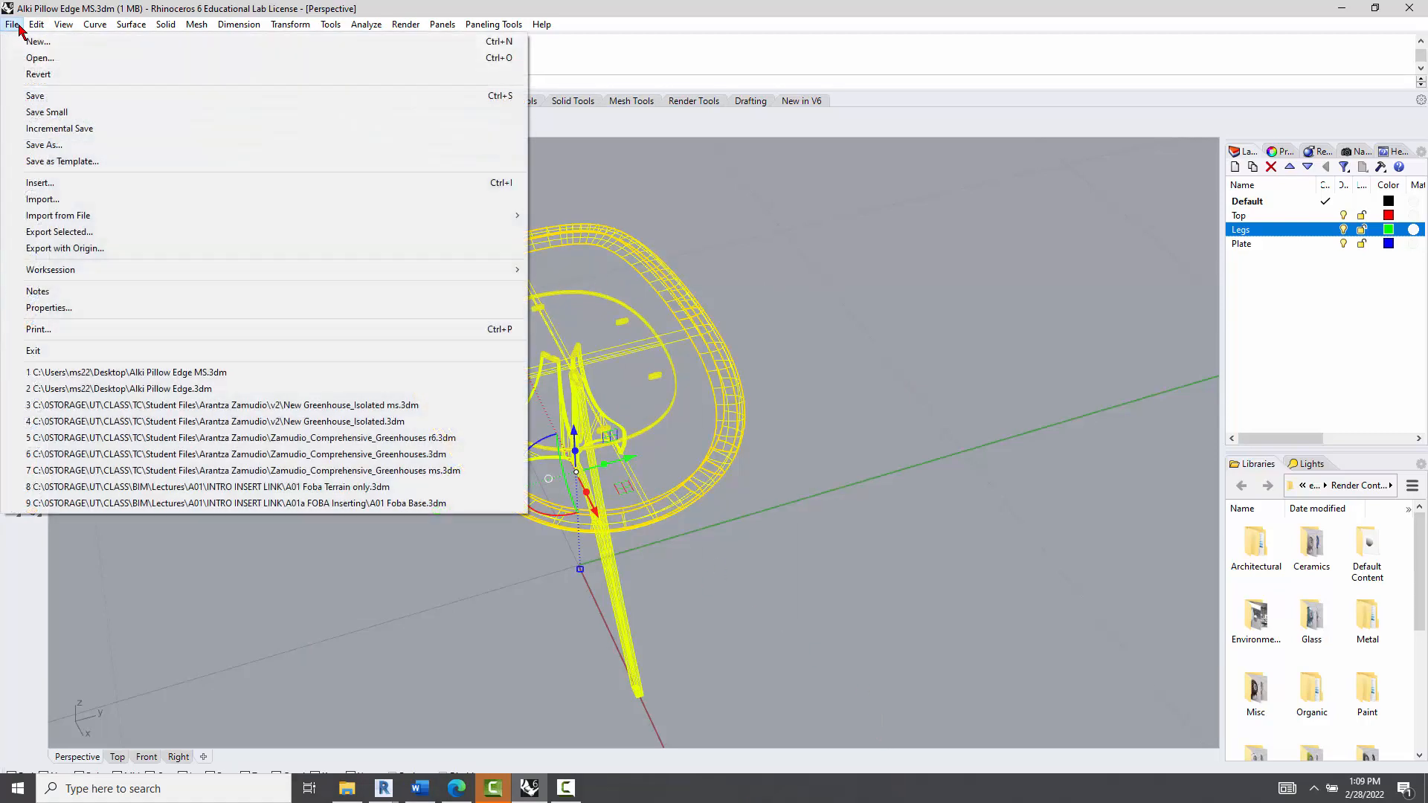
pyautogui.click(74, 232)
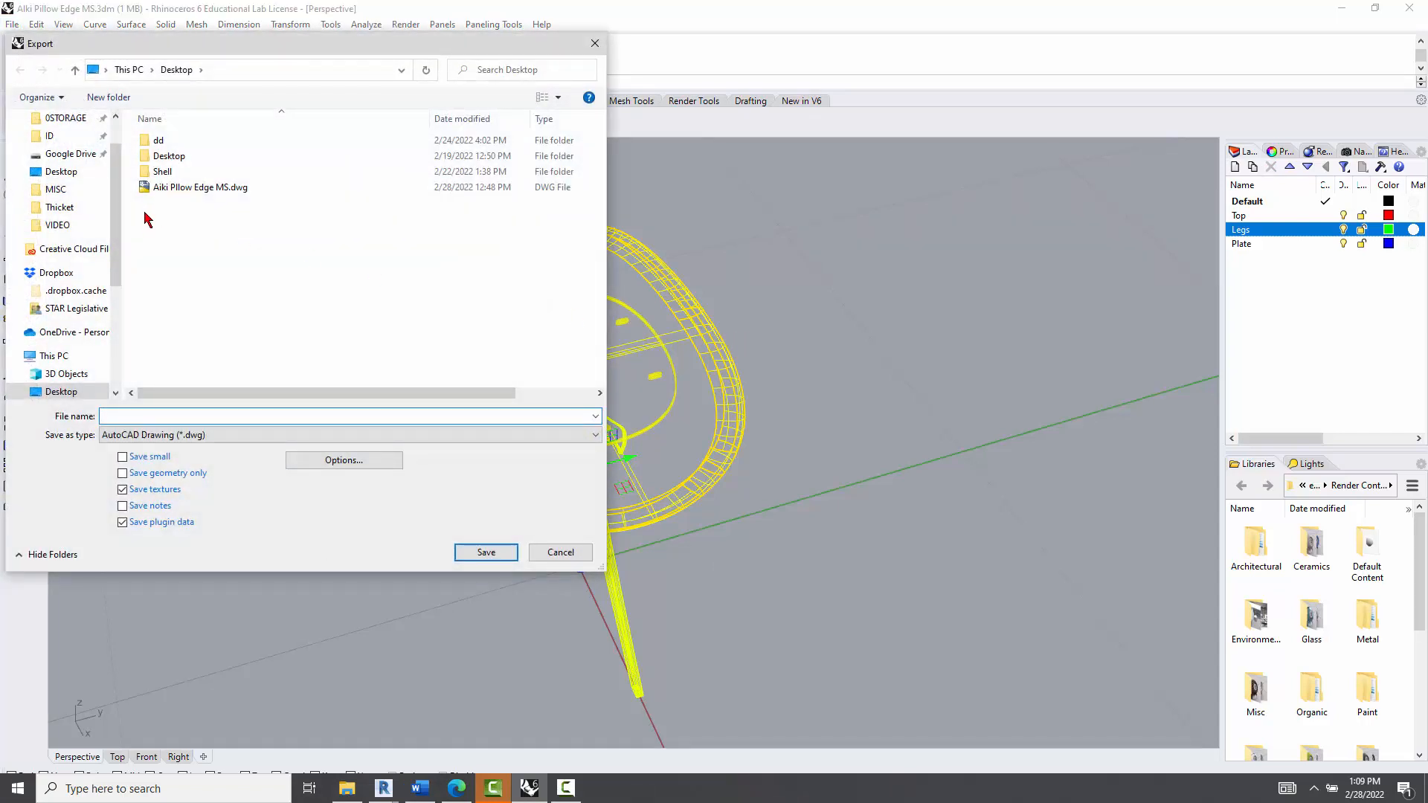
pyautogui.click(203, 439)
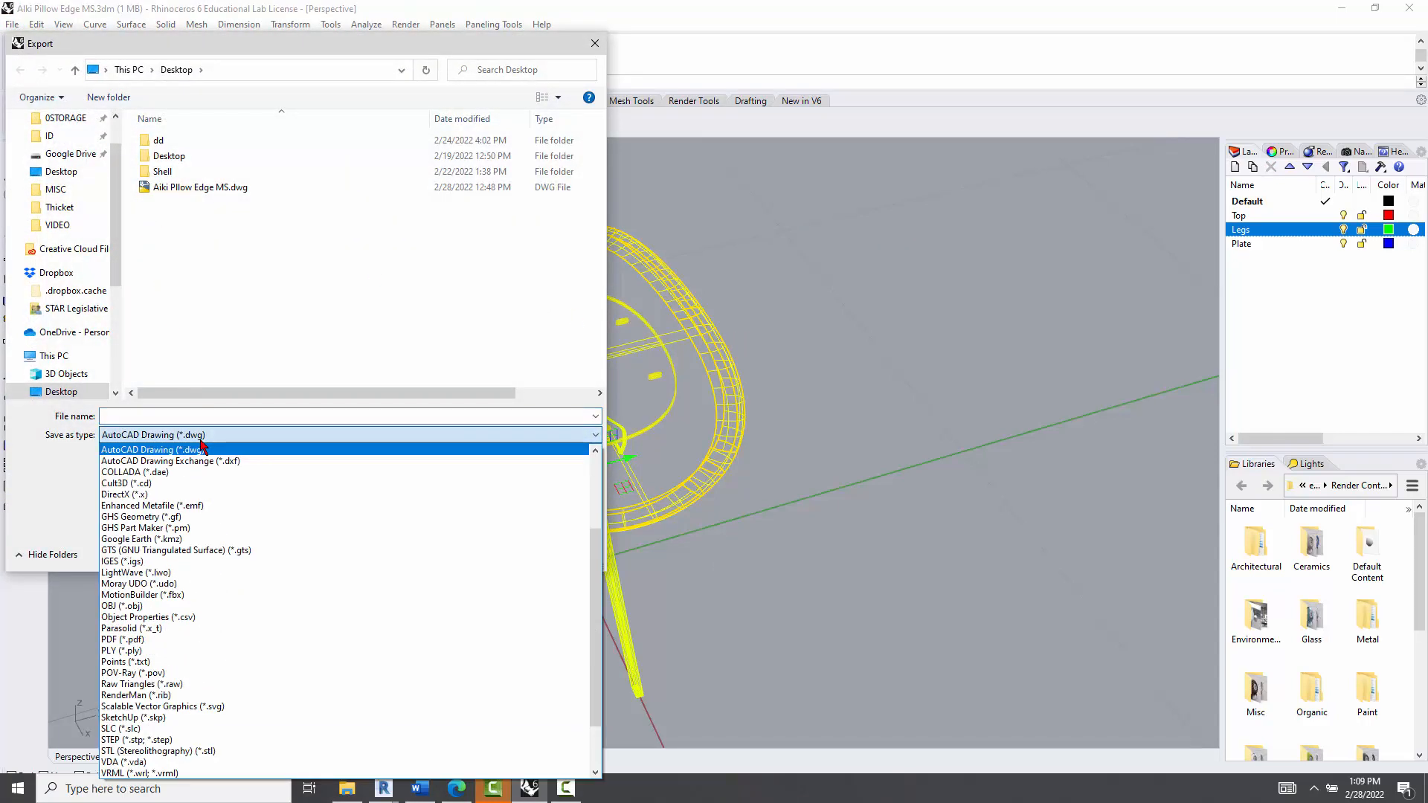
pyautogui.click(201, 450)
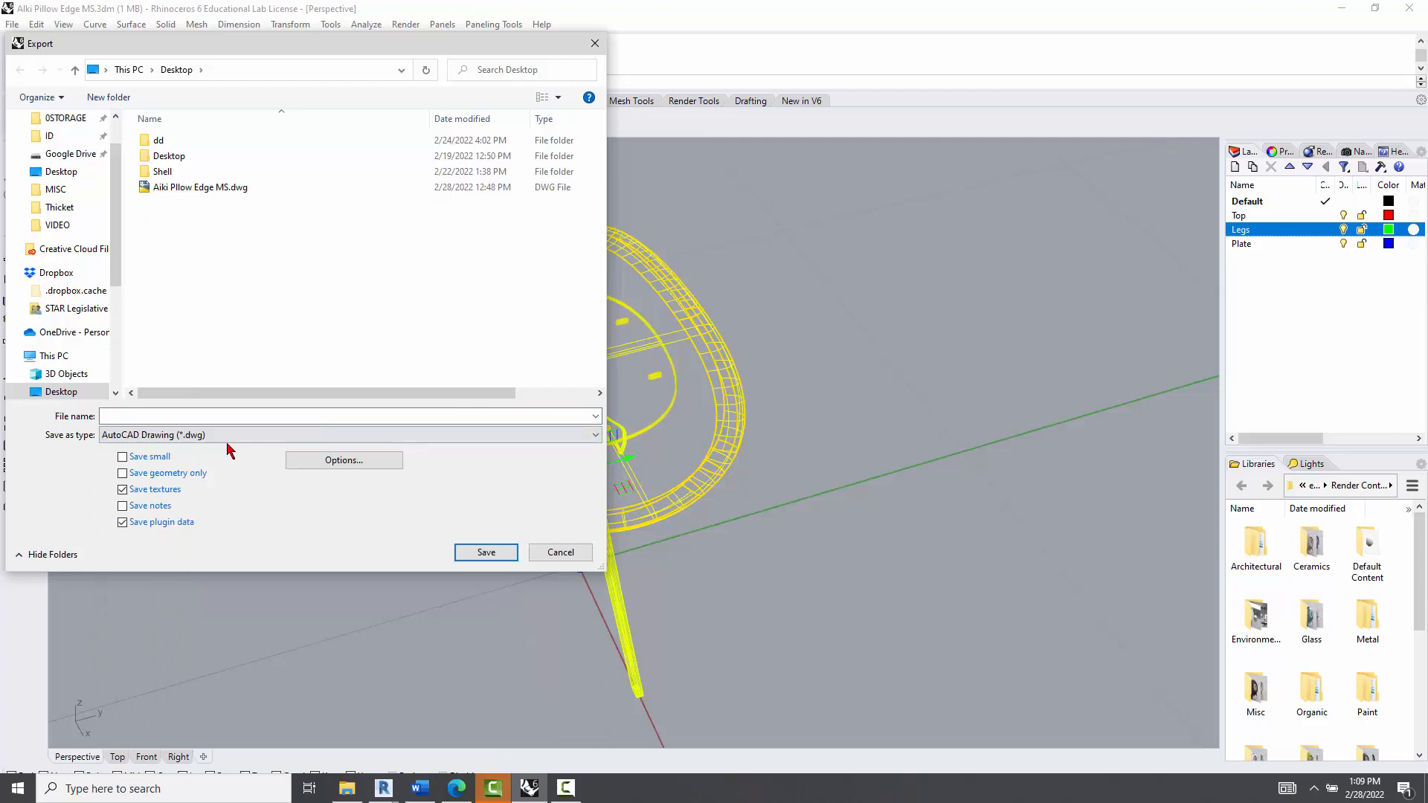
pyautogui.click(344, 463)
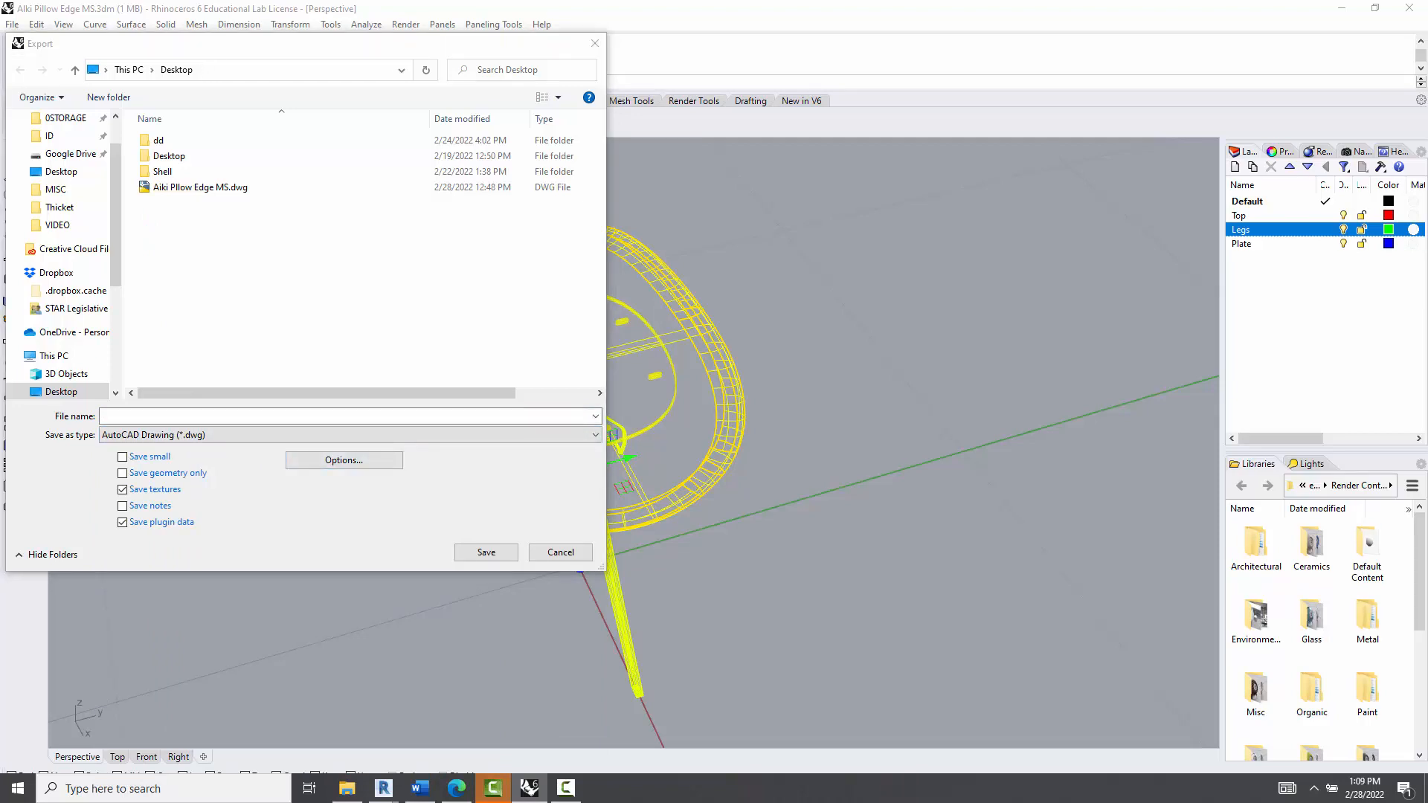
pyautogui.click(811, 298)
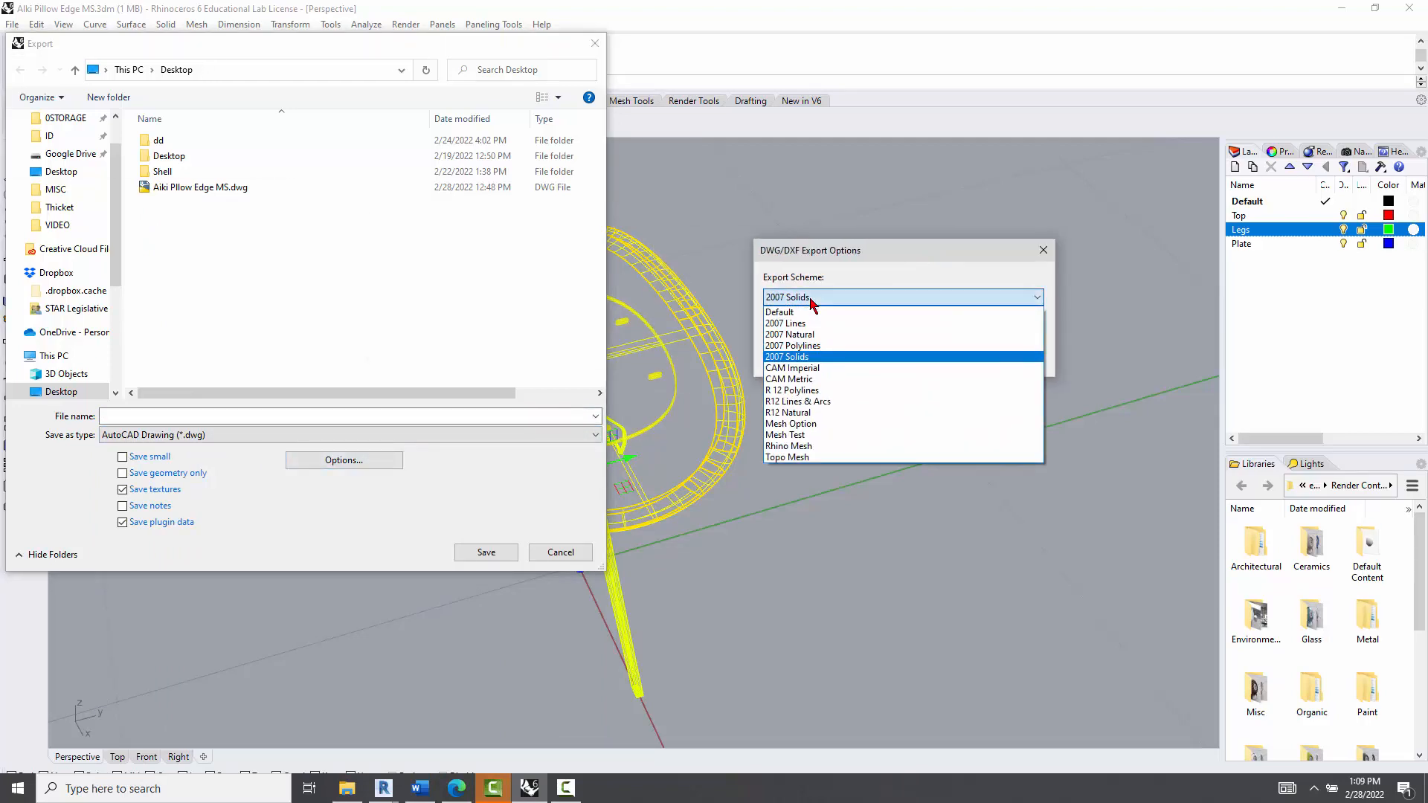
pyautogui.click(807, 359)
pyautogui.click(878, 355)
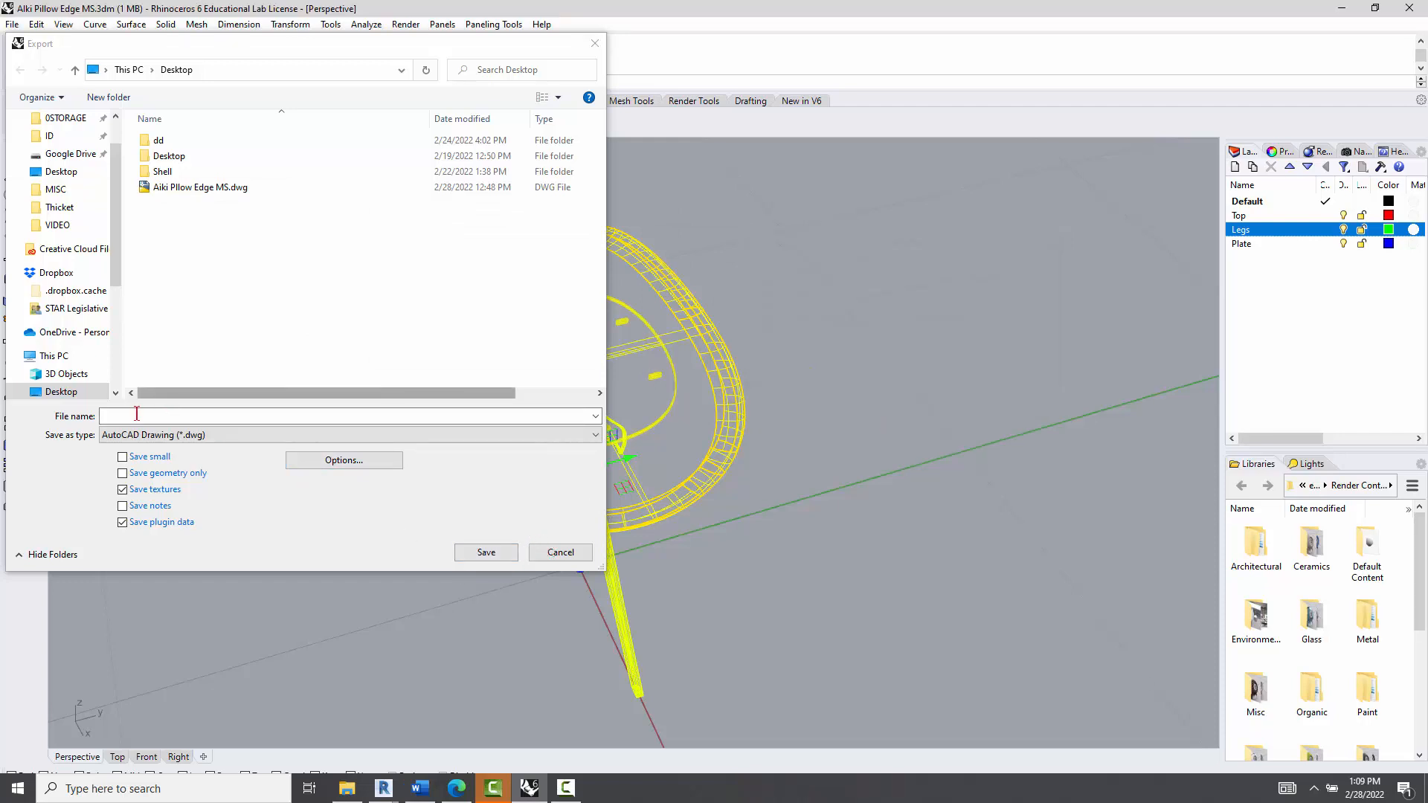
pyautogui.click(572, 557)
pyautogui.click(322, 504)
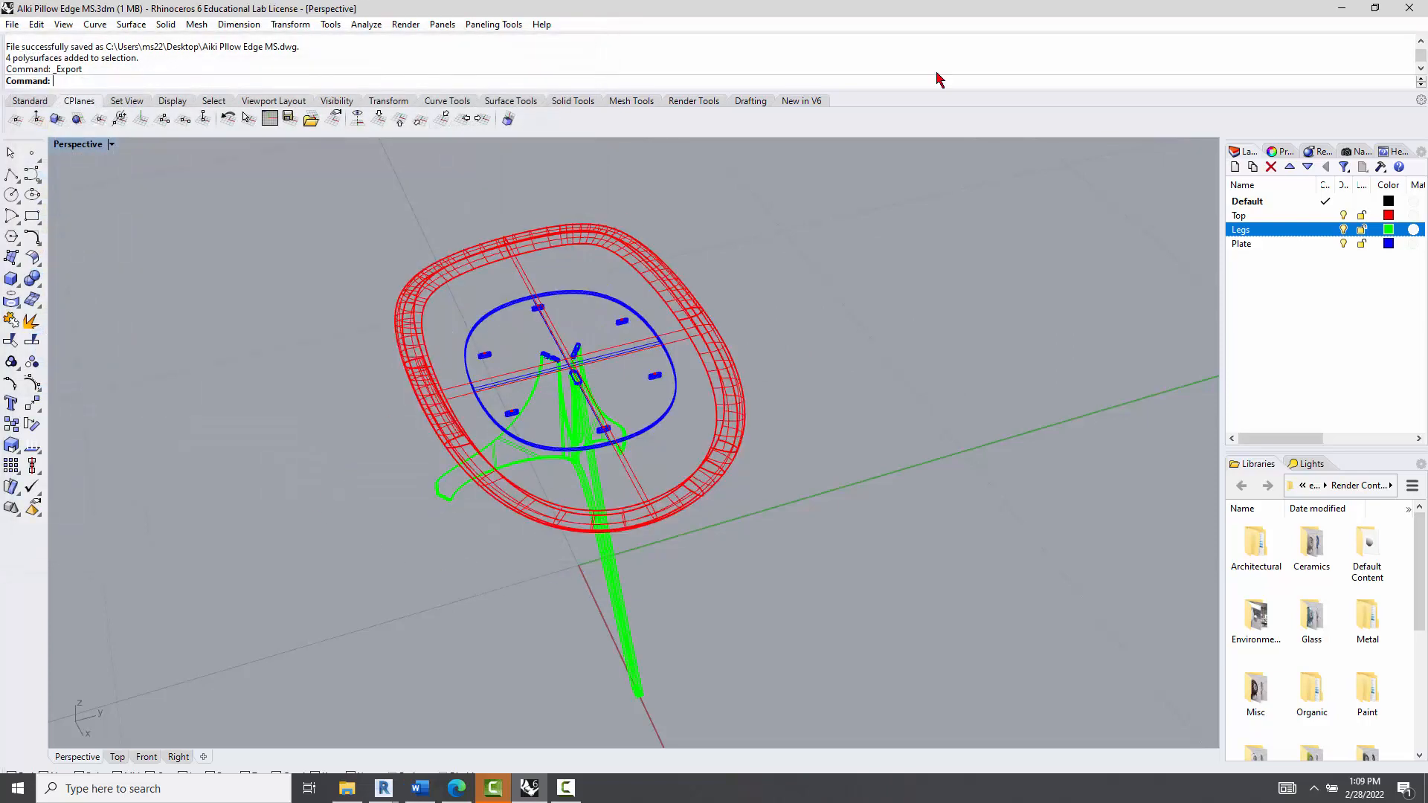
# - Switch to Revit and create a new family from the Furniture.rft template
pyautogui.click(1341, 8)
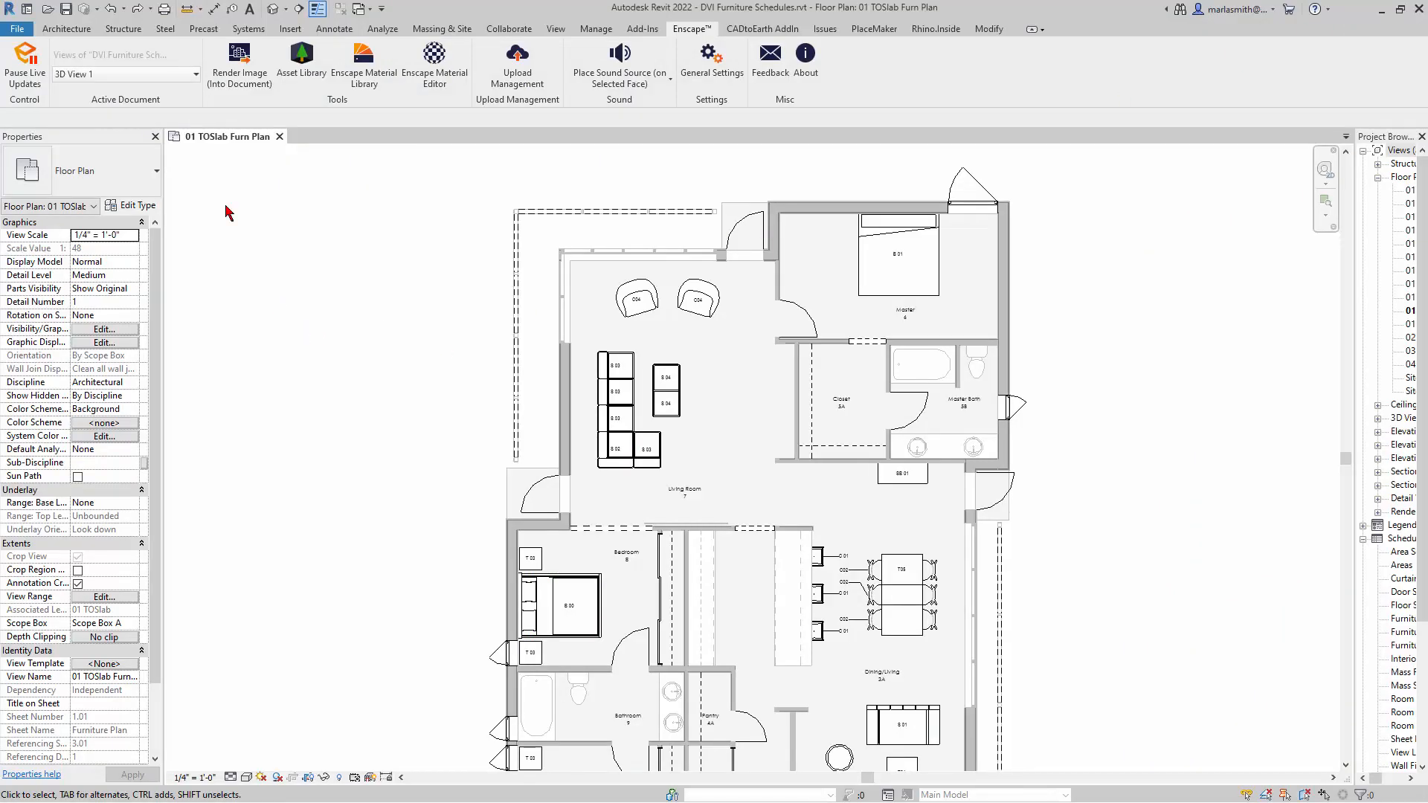
pyautogui.click(17, 29)
pyautogui.moveTo(41, 90)
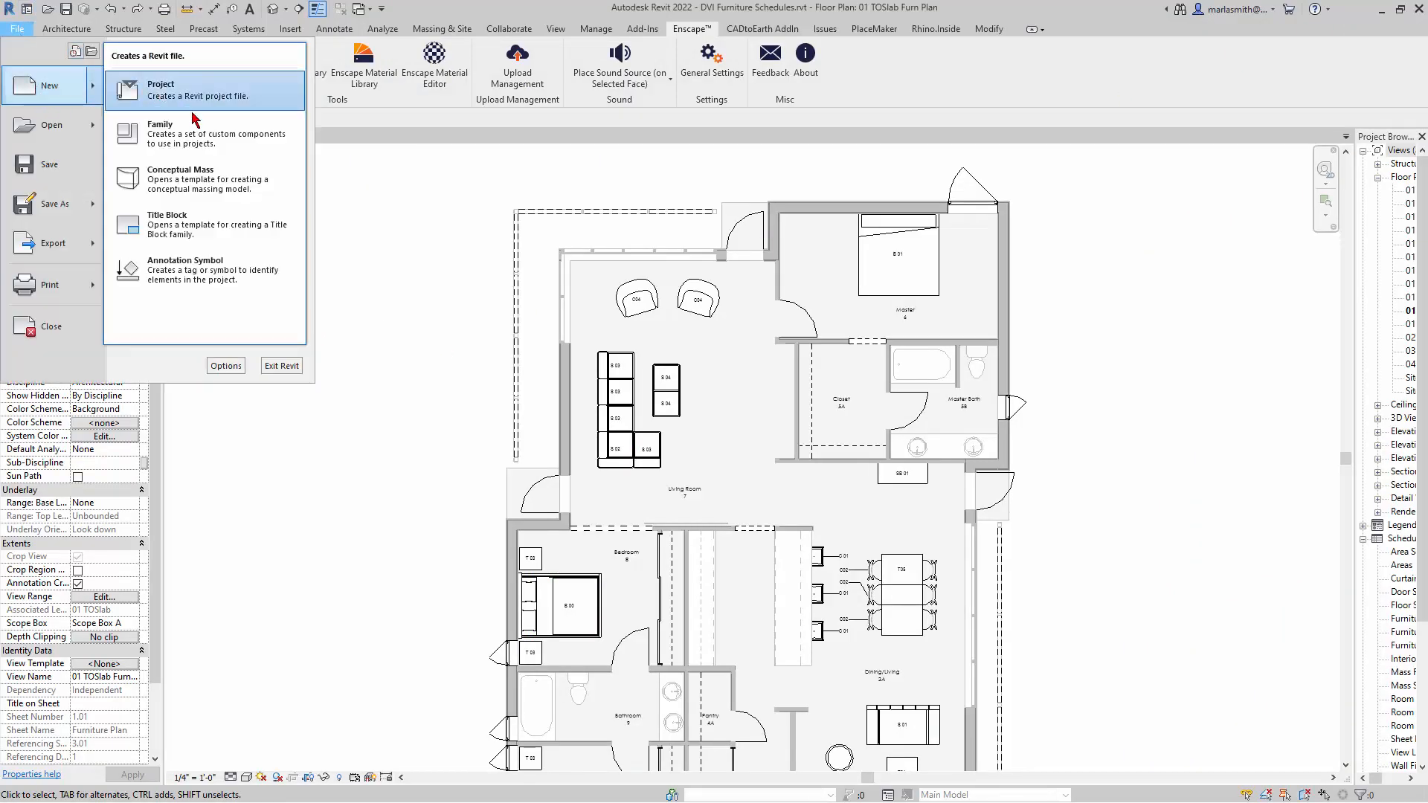
pyautogui.click(195, 138)
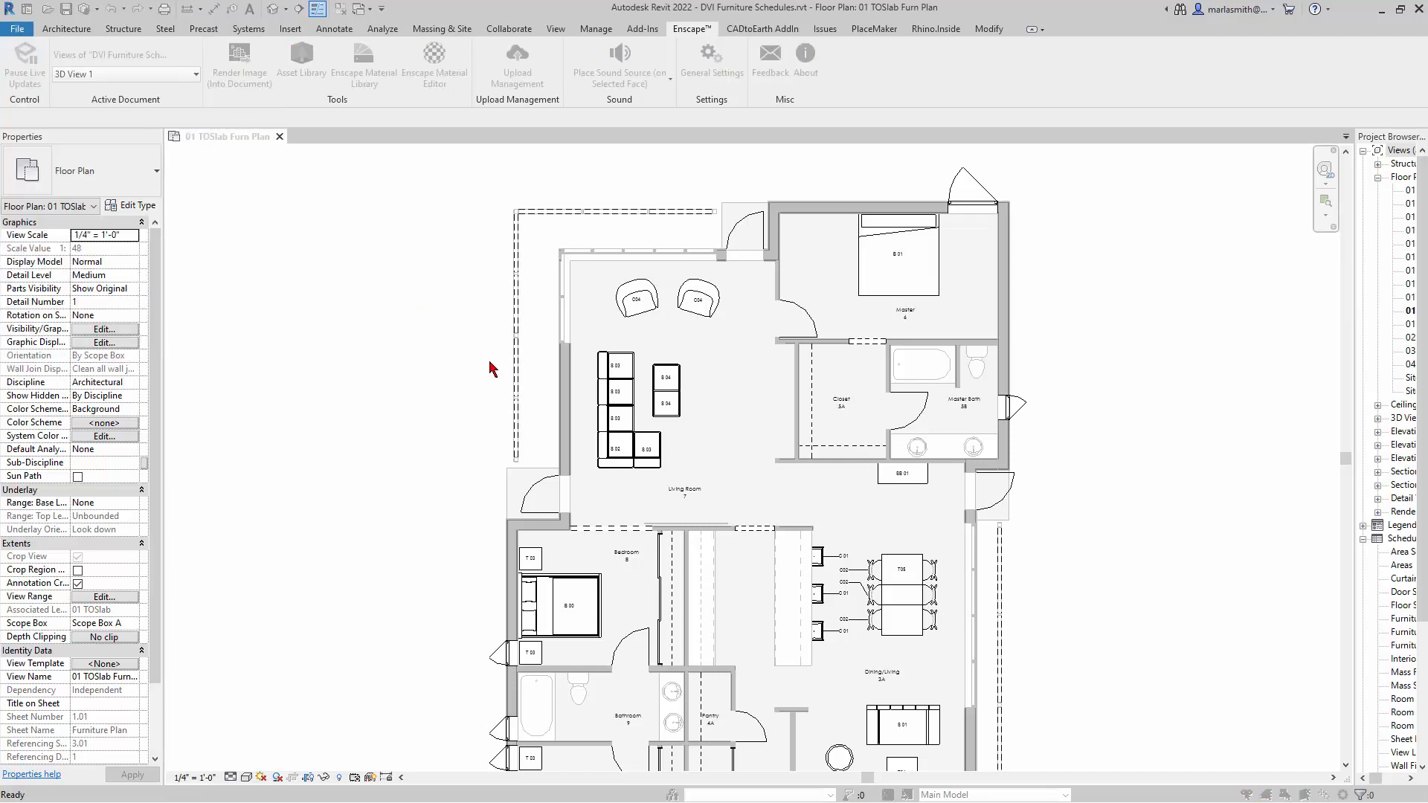
pyautogui.doubleClick(646, 202)
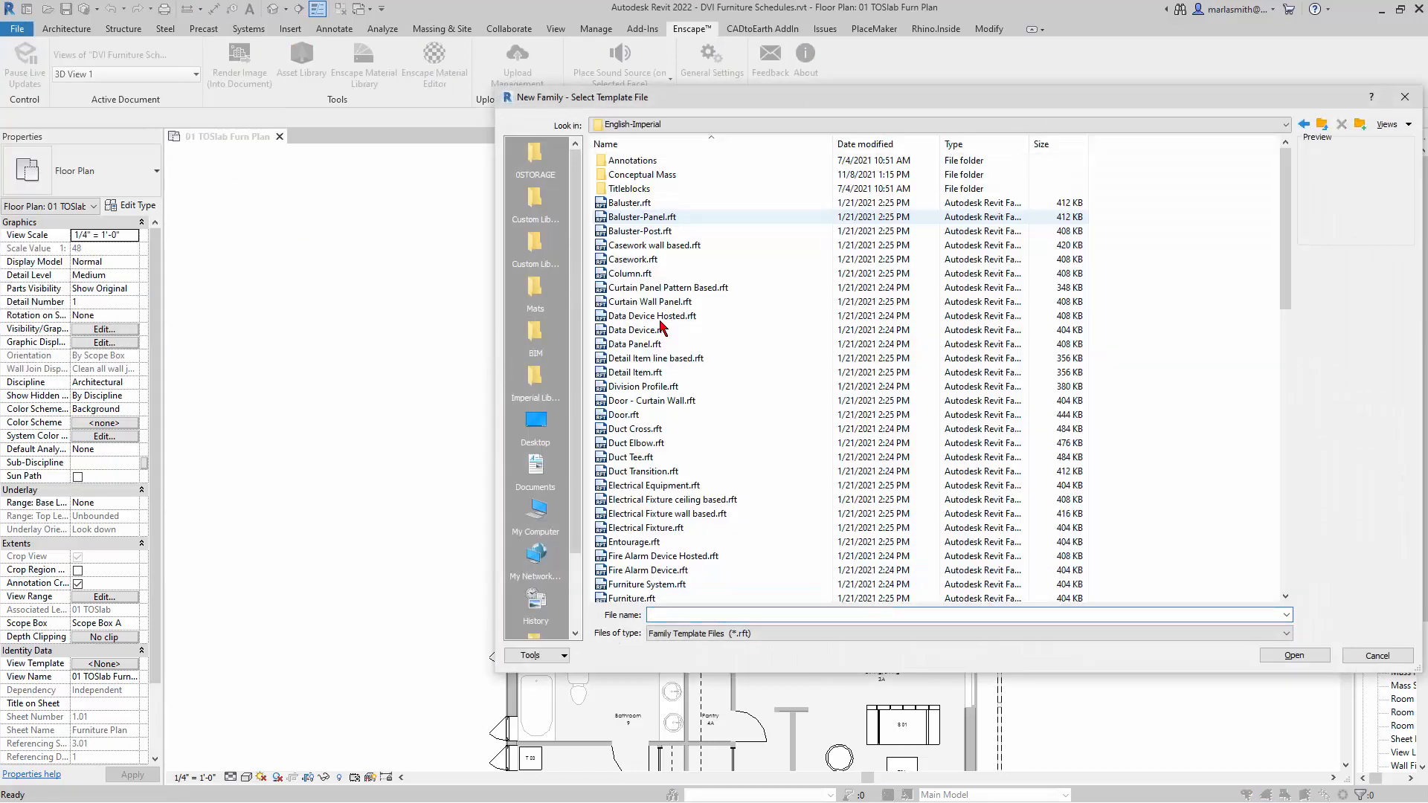
pyautogui.scroll(-1, 713, 569)
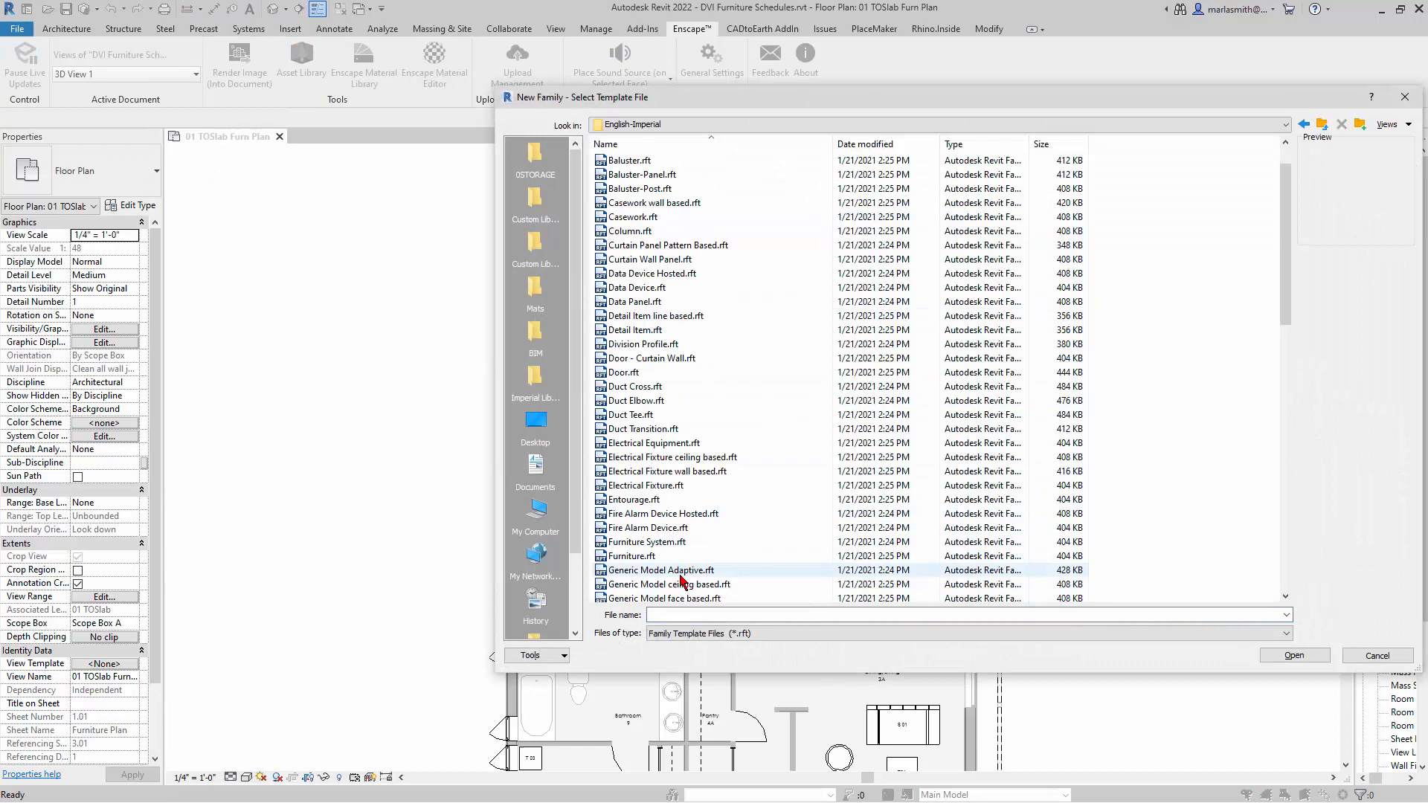
pyautogui.click(644, 556)
pyautogui.click(1298, 655)
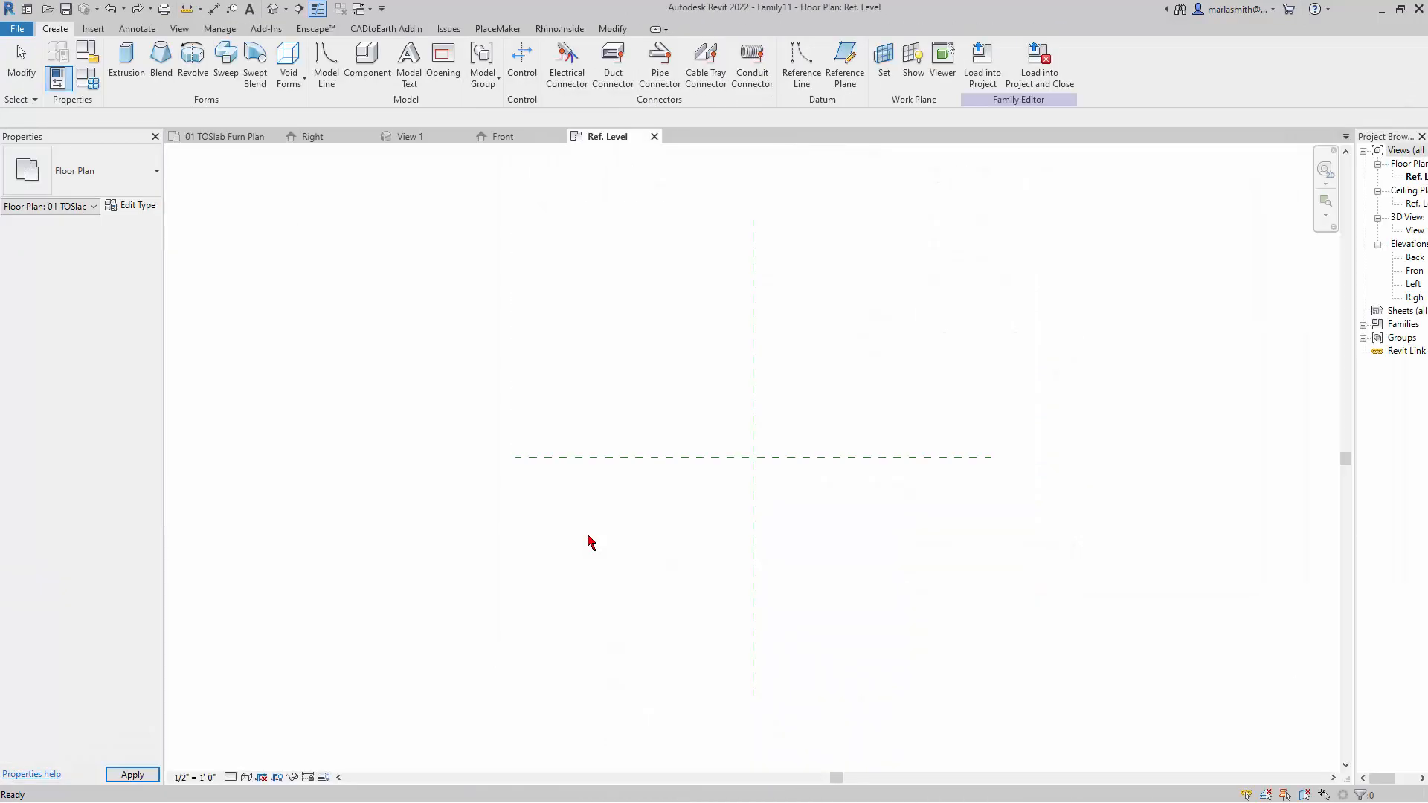
# - Import the CAD file Aiki Pllow Edge MS.dwg into the furniture family and open the family's default 3D view
pyautogui.click(93, 28)
pyautogui.click(416, 65)
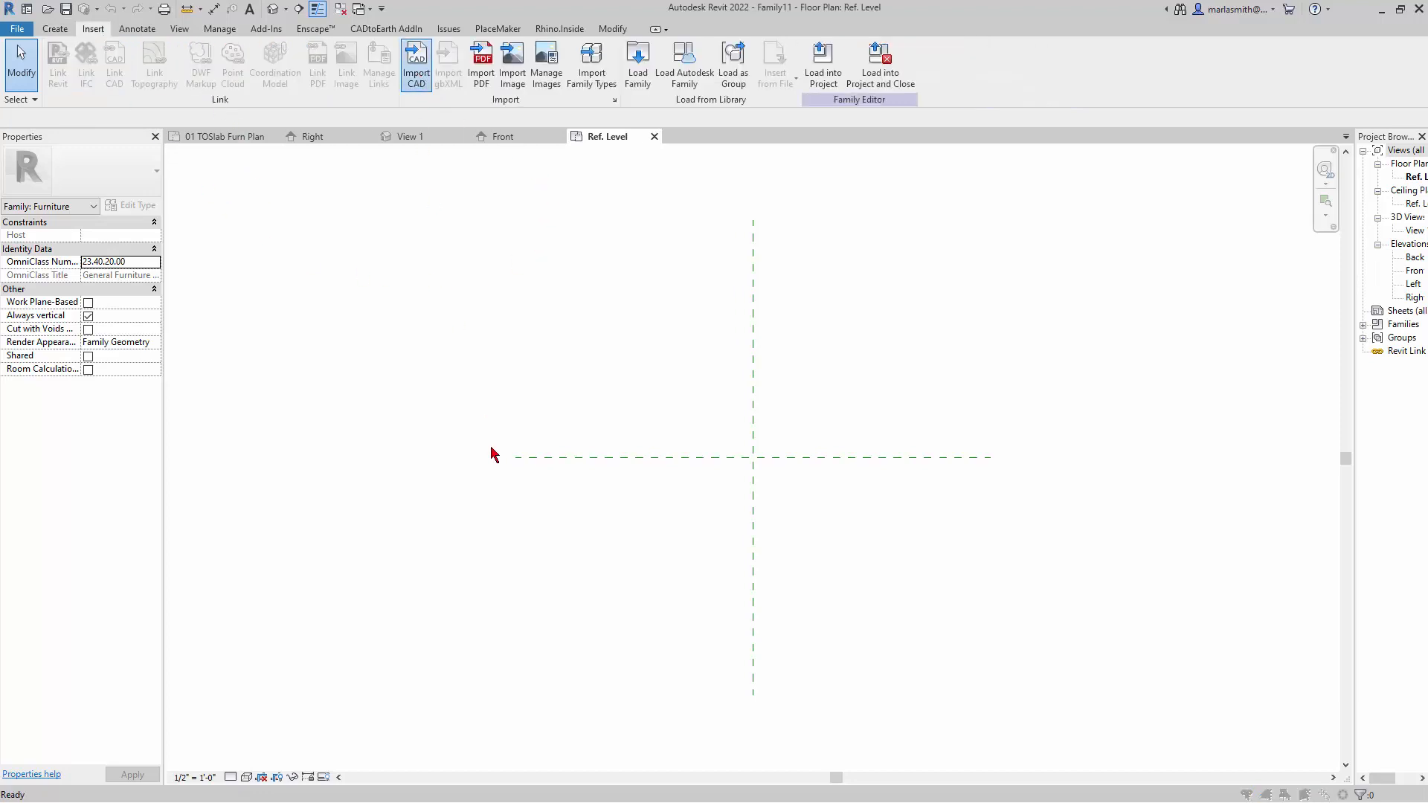
pyautogui.click(1034, 411)
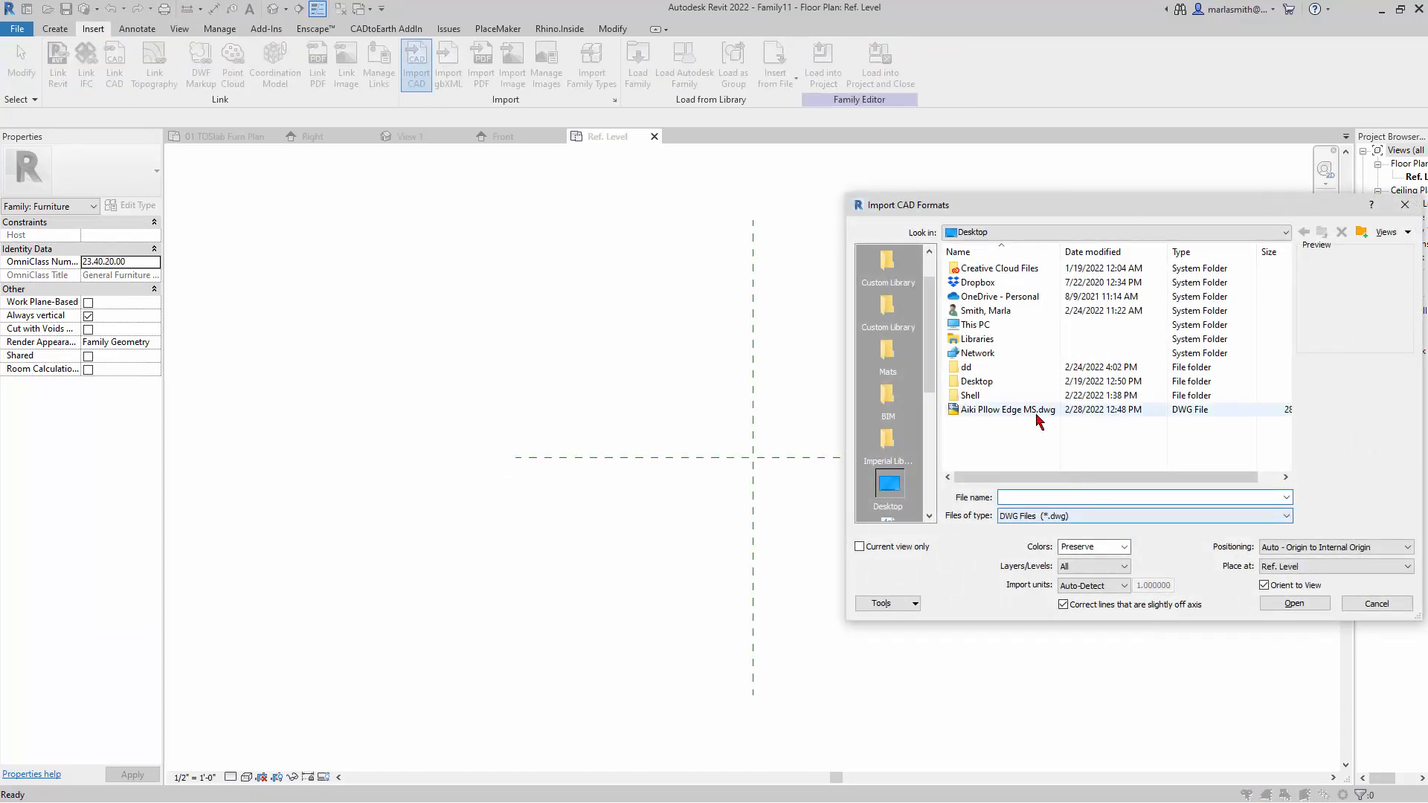
pyautogui.click(1302, 609)
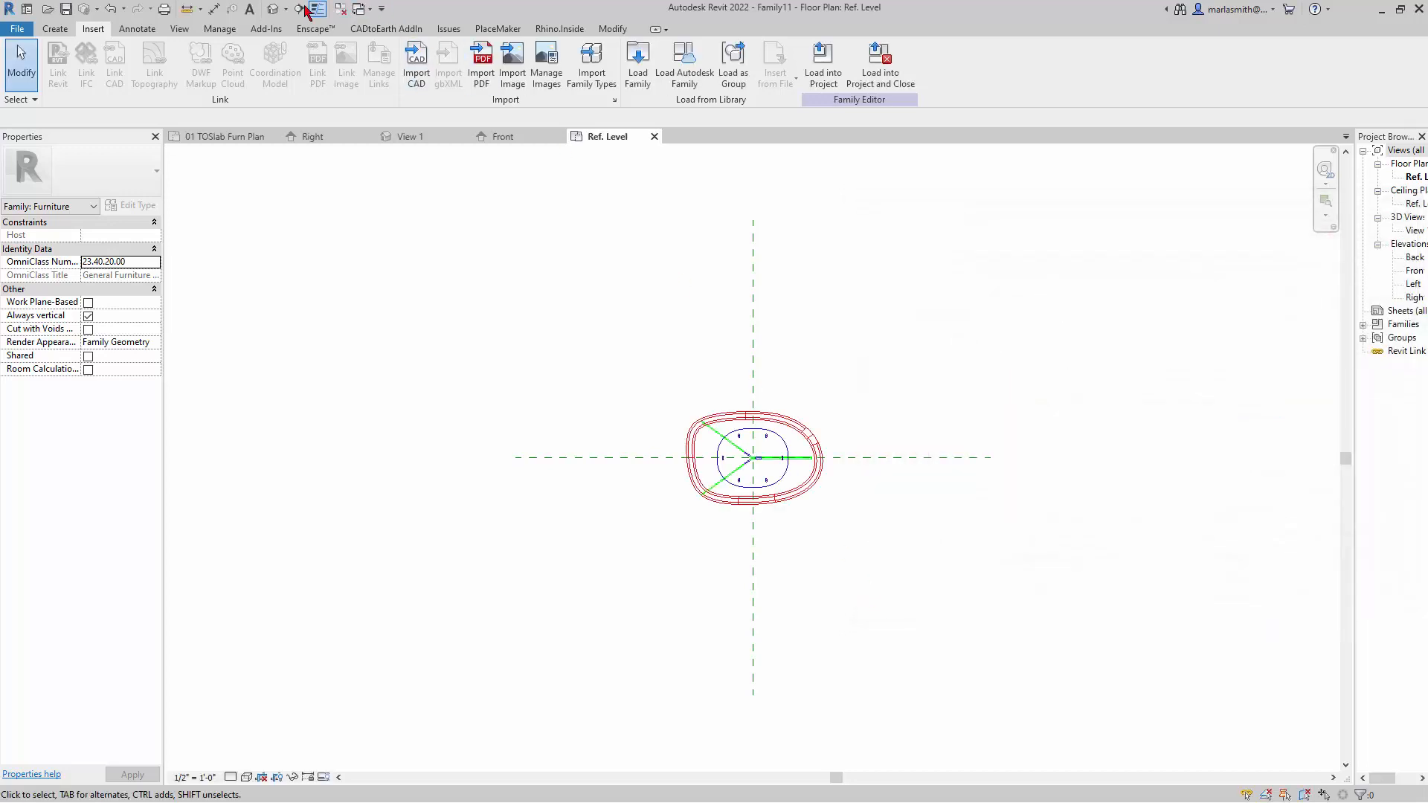
pyautogui.click(273, 9)
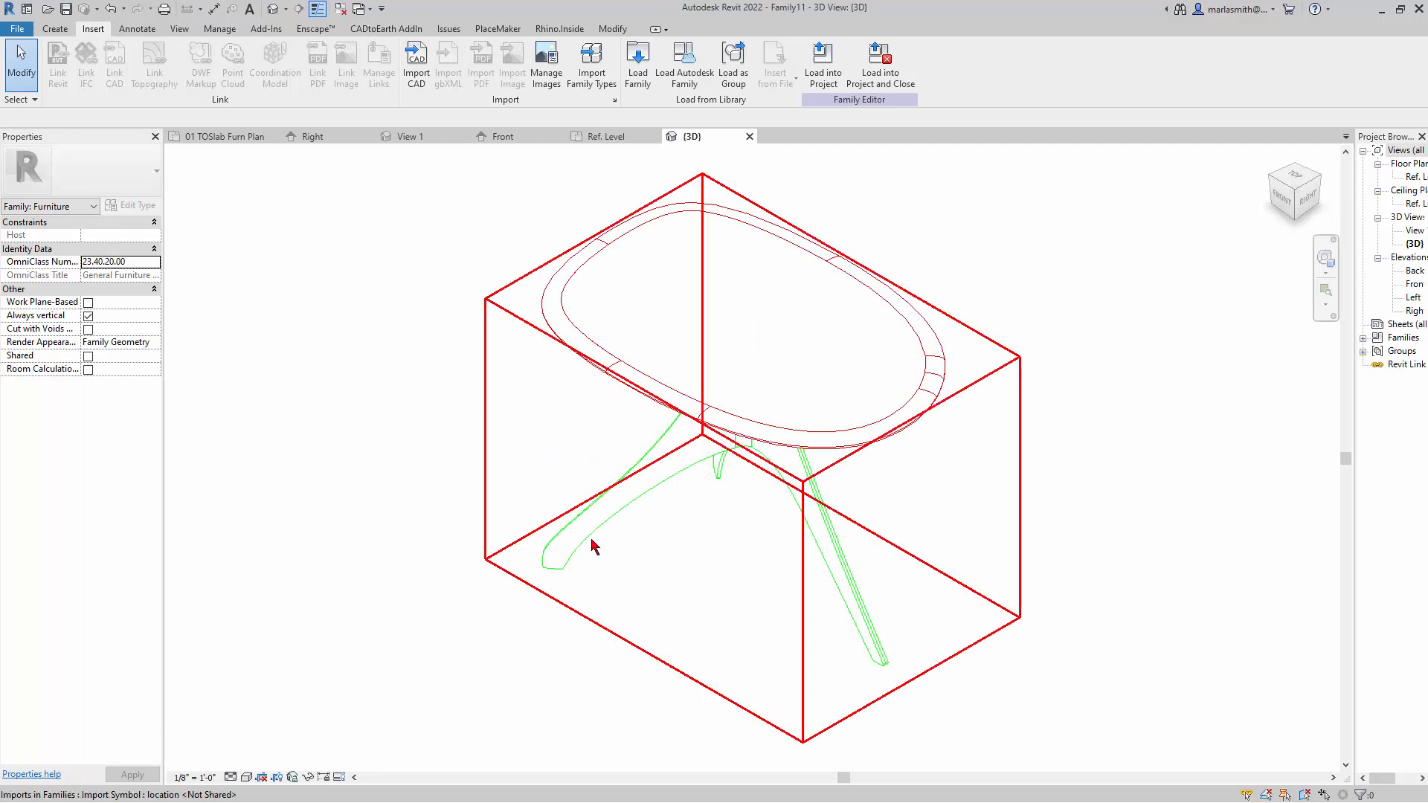
pyautogui.keyDown('shift'); pyautogui.moveTo(583, 564); pyautogui.dragTo(424, 297, button='middle'); pyautogui.keyUp('shift')
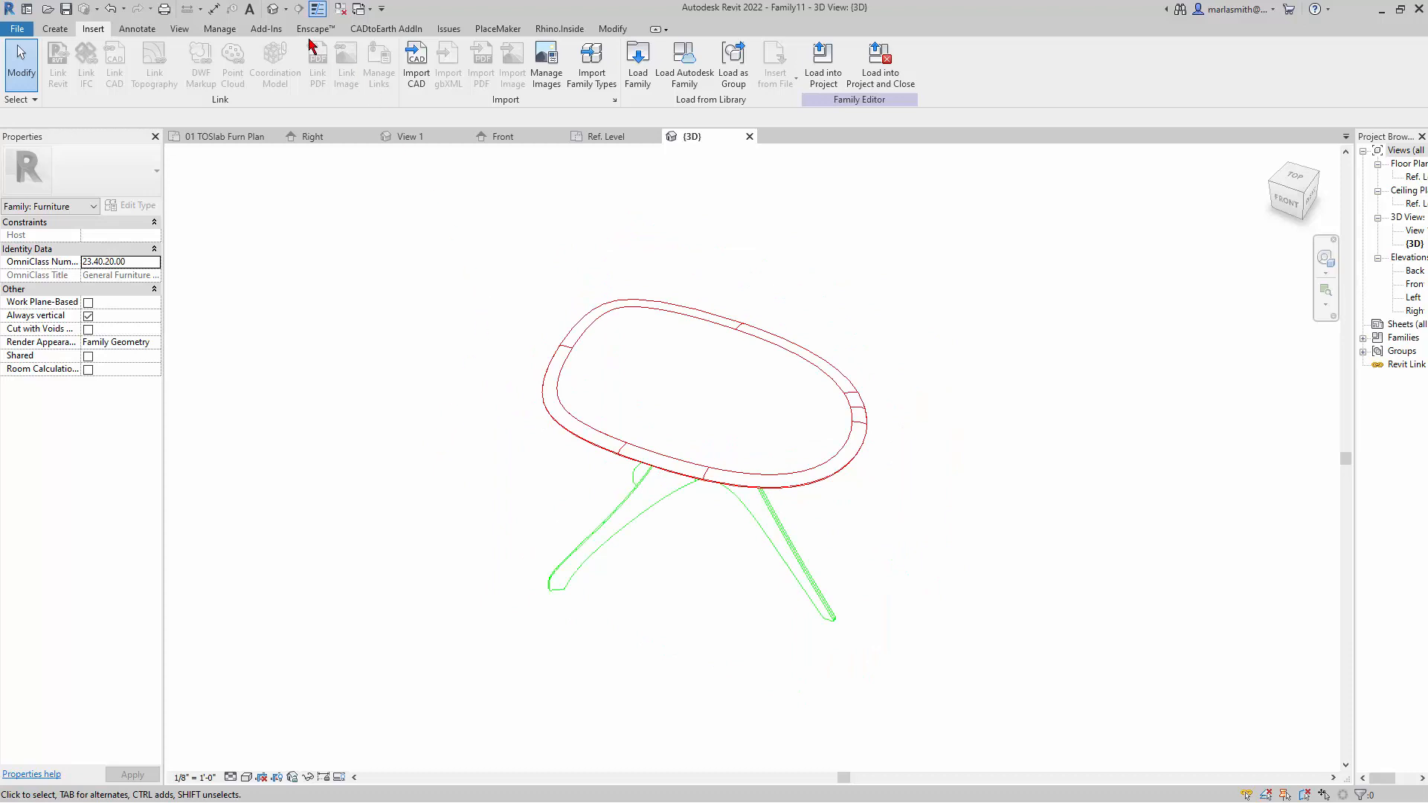
# - Review the family's object styles for the layers of the imported drawing, including line colors and materials
pyautogui.click(219, 28)
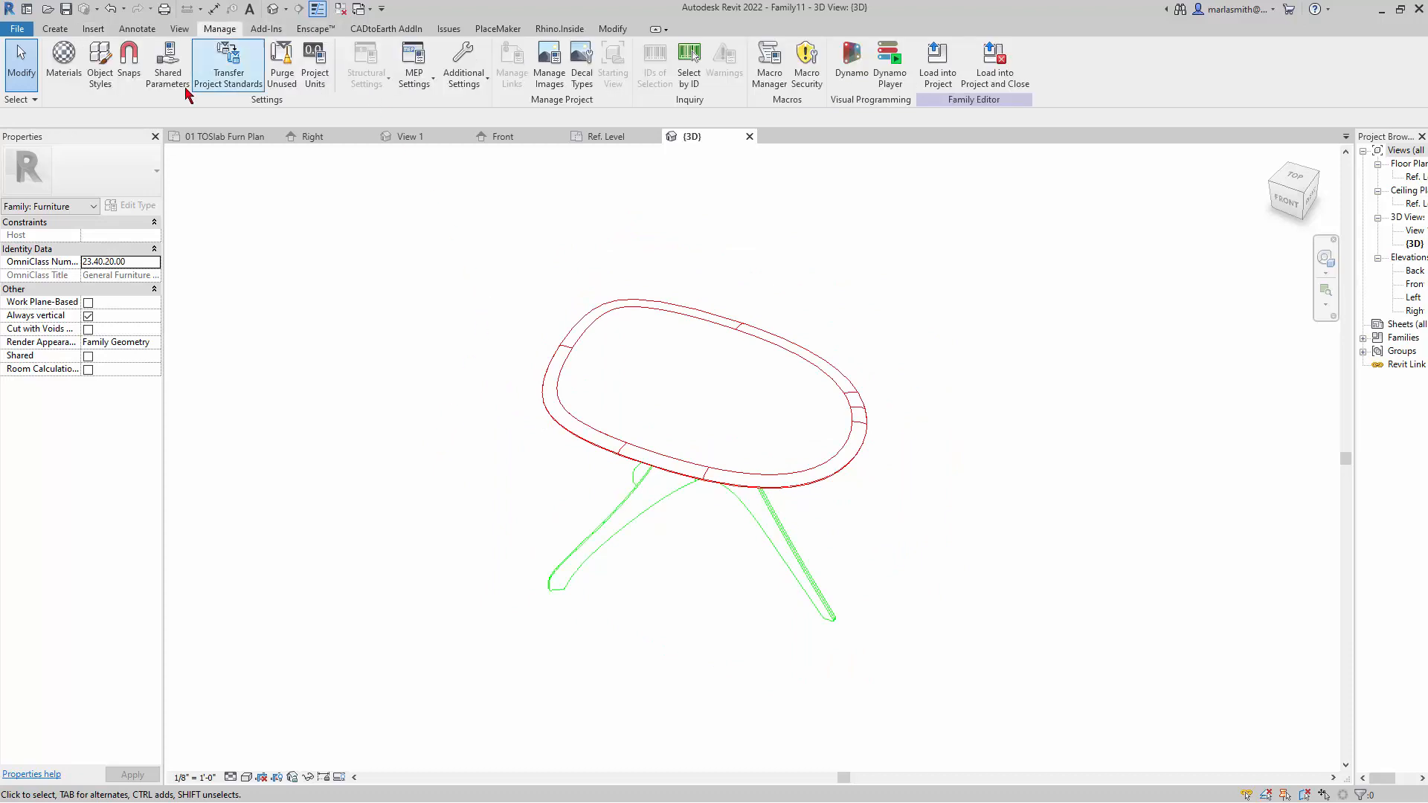
pyautogui.click(104, 69)
pyautogui.click(1020, 214)
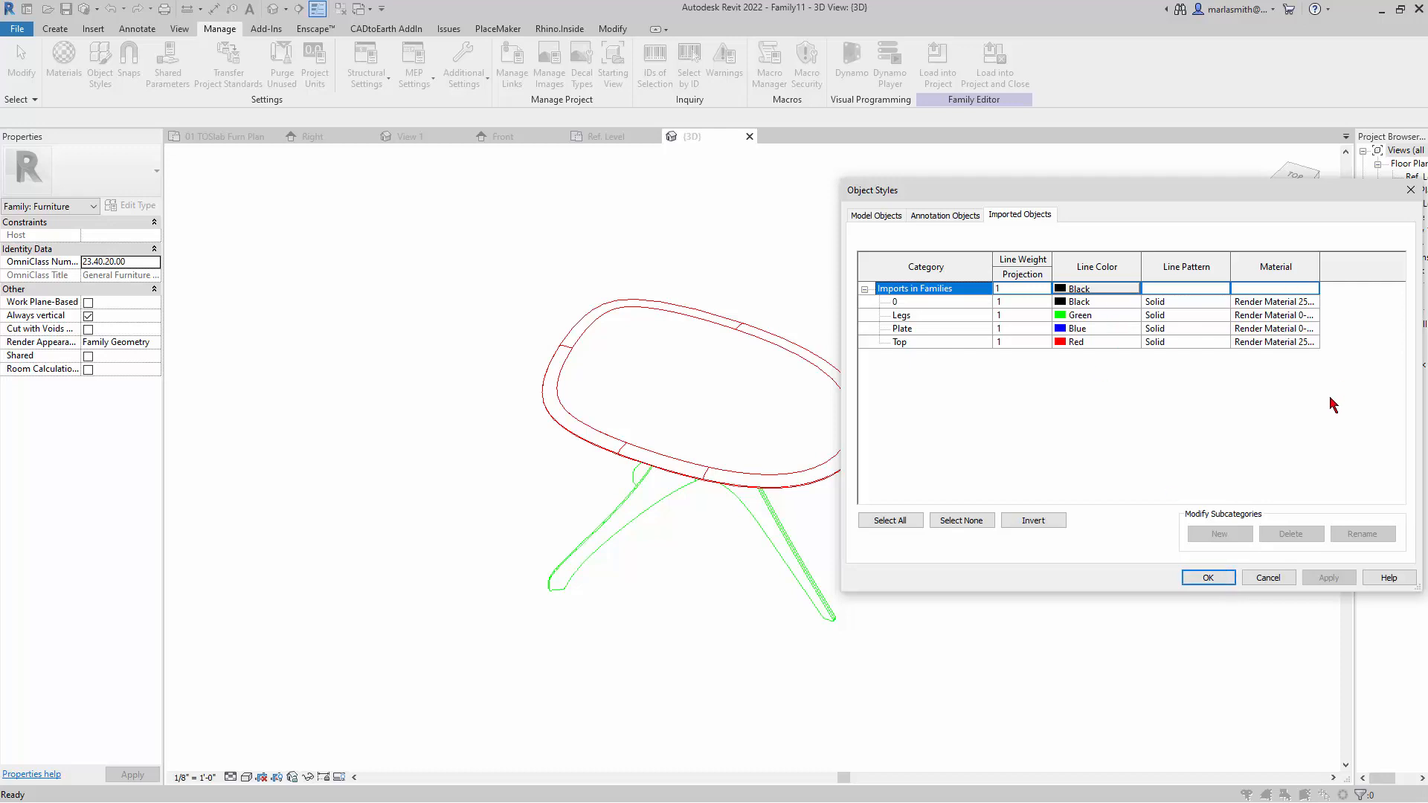
pyautogui.click(1209, 578)
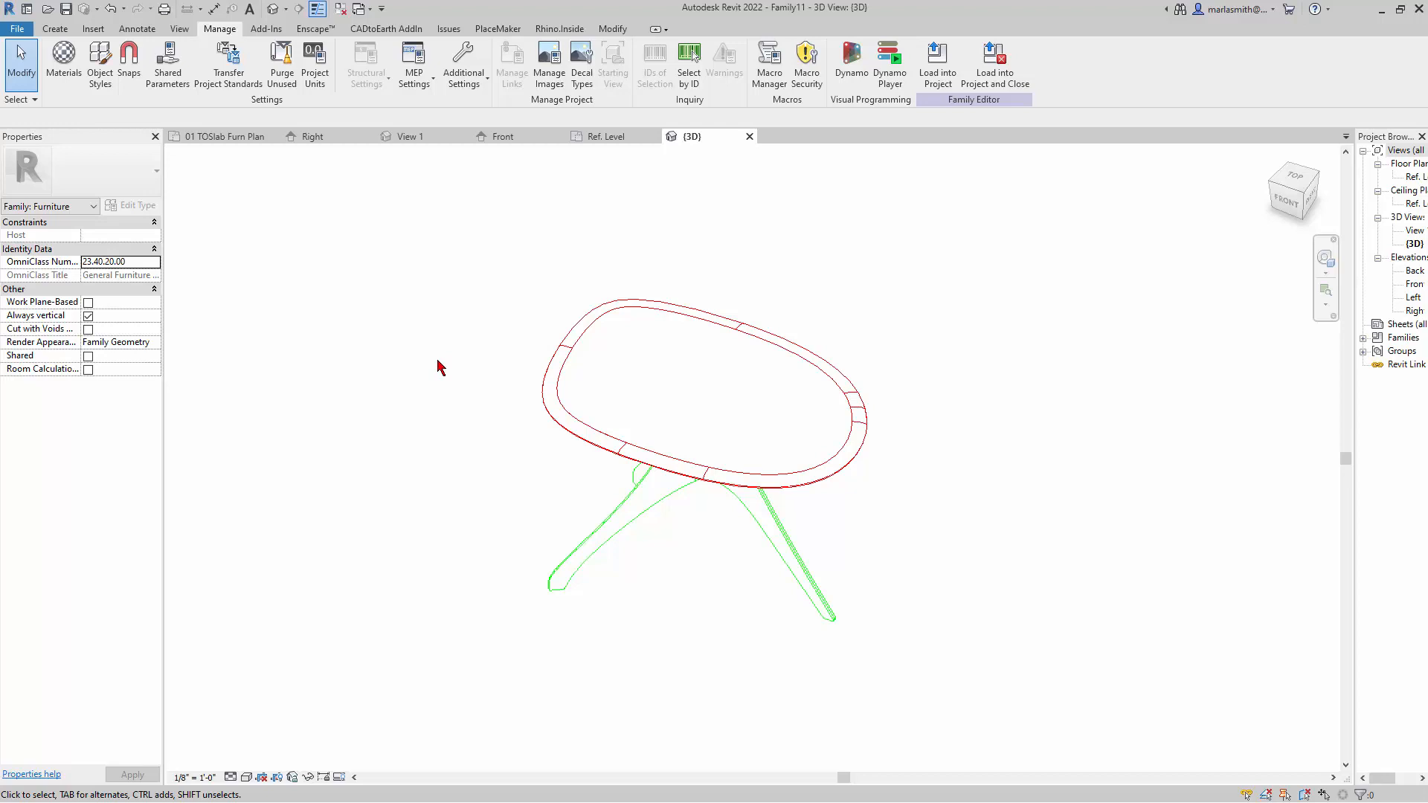
# - Save the family on the Desktop as Table Imported DWG.rfa and close the inactive views
pyautogui.click(16, 28)
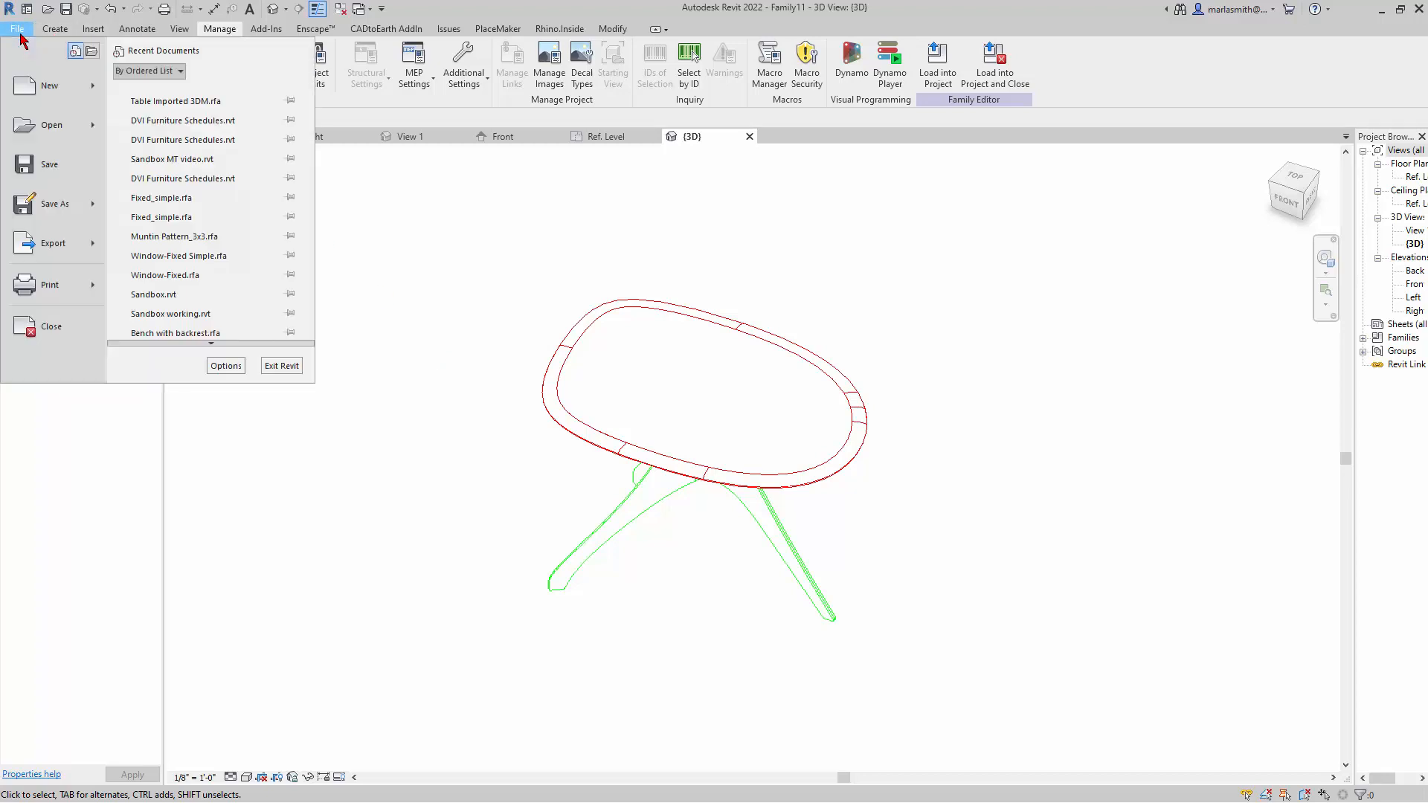
pyautogui.click(44, 165)
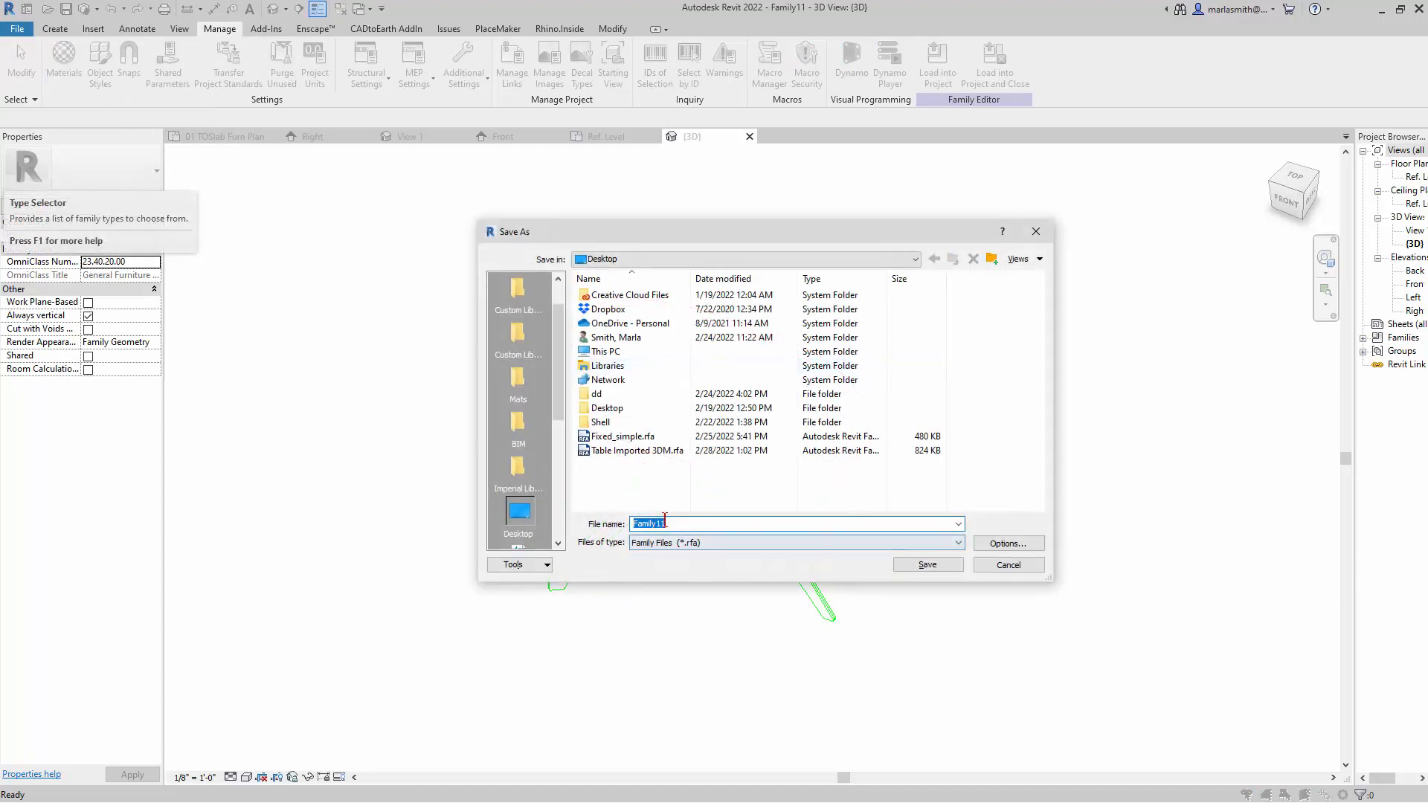
pyautogui.click(637, 451)
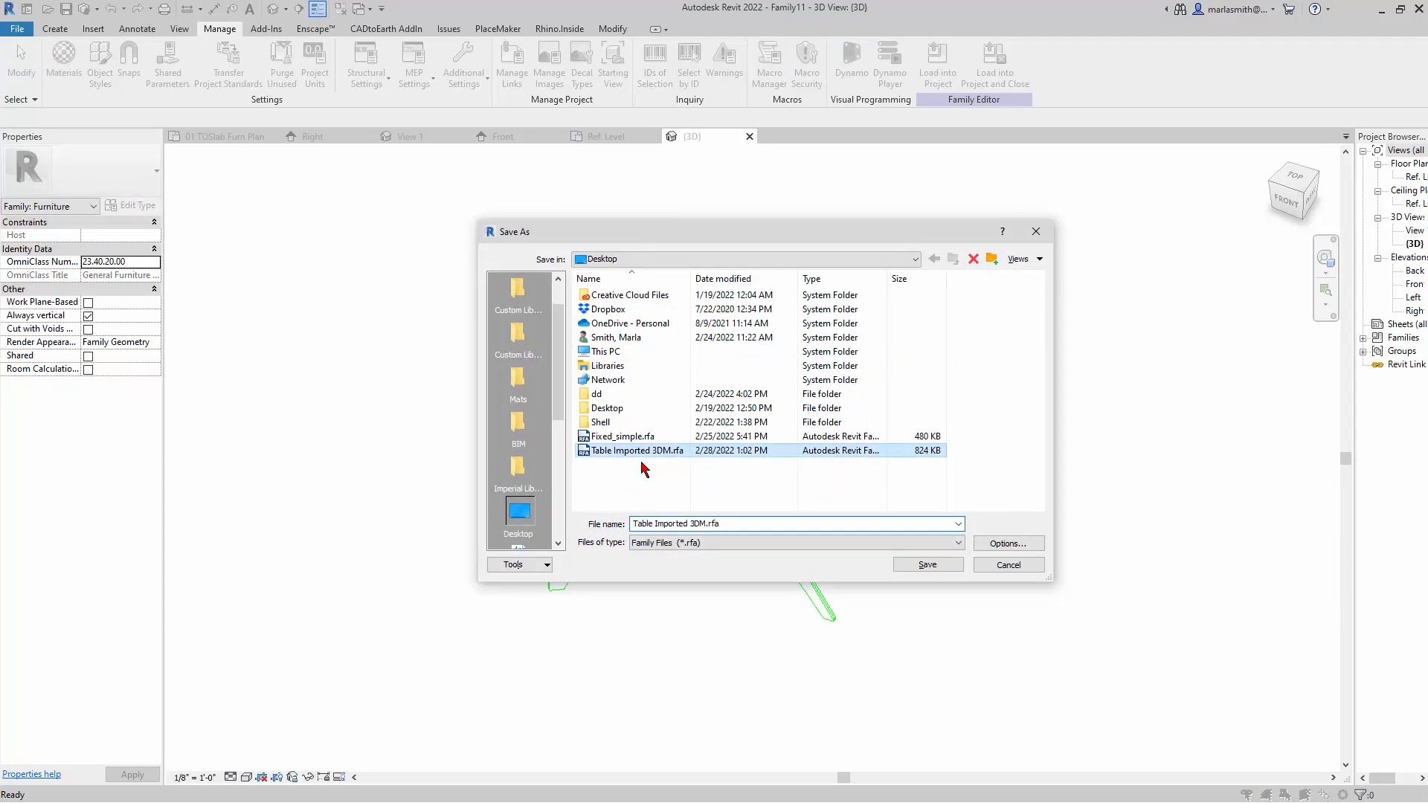
pyautogui.click(704, 523)
pyautogui.click(705, 523)
pyautogui.click(927, 567)
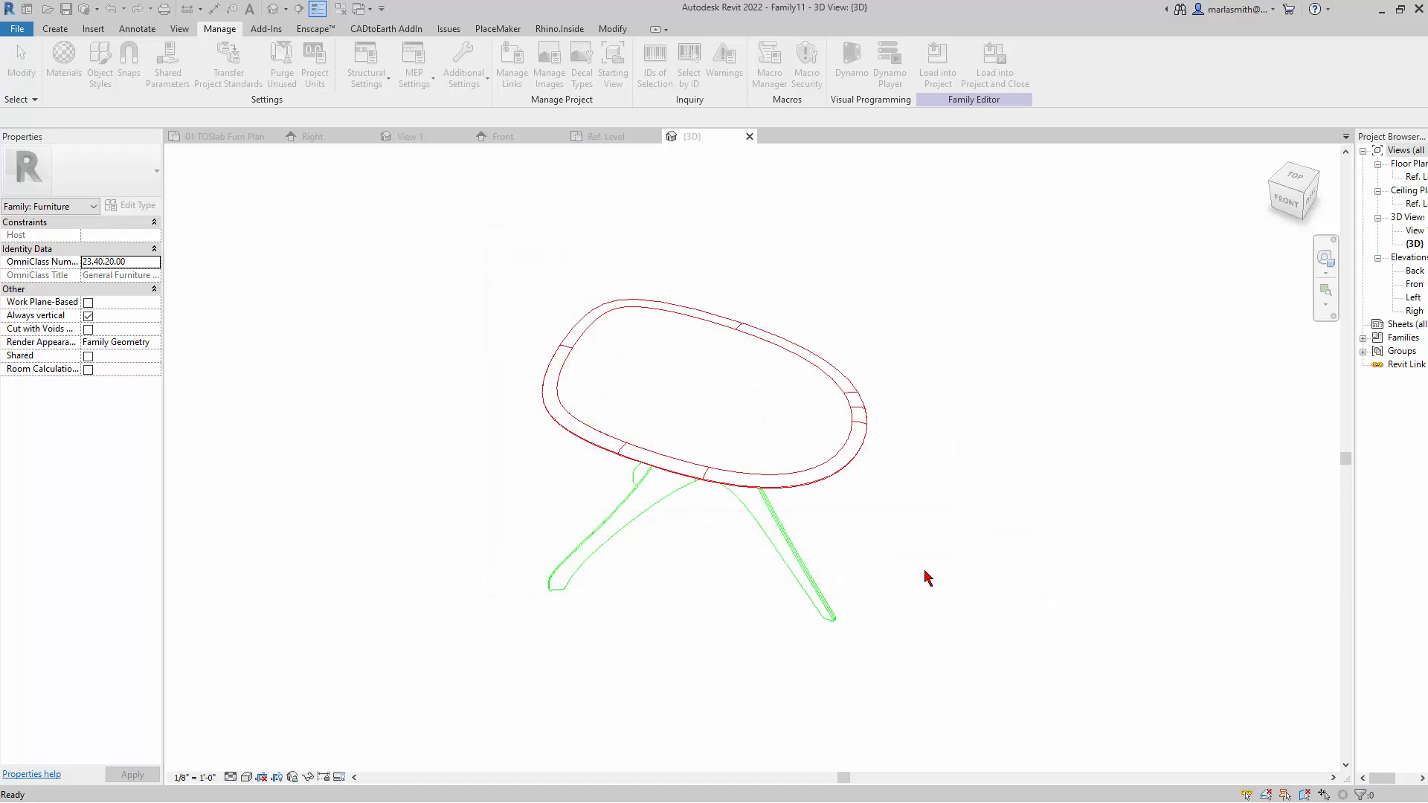
pyautogui.press('c')
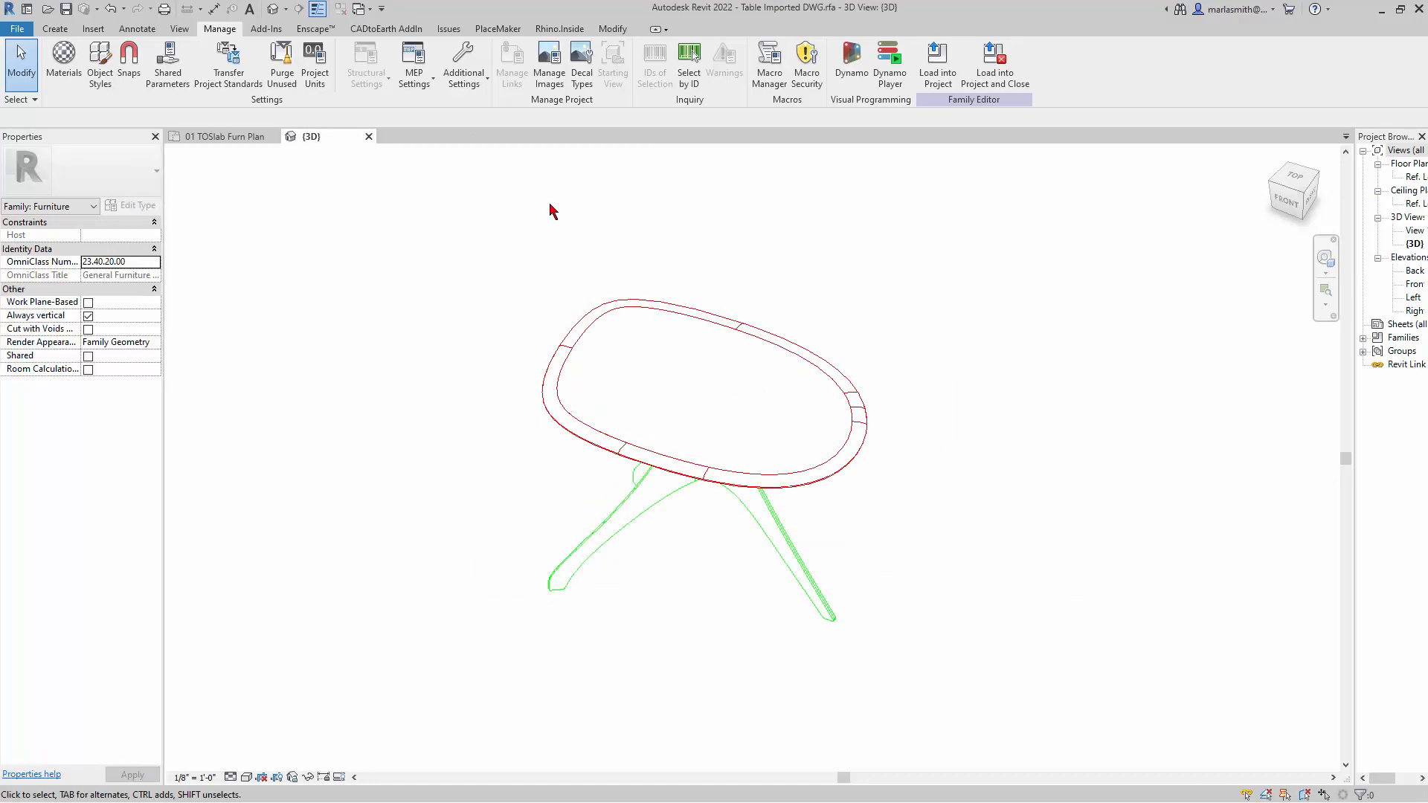
# - Load the family into the DVI Furniture Schedules project and place one Table Imported DWG in the Living Room between the S 04 pieces and the closet
pyautogui.click(935, 73)
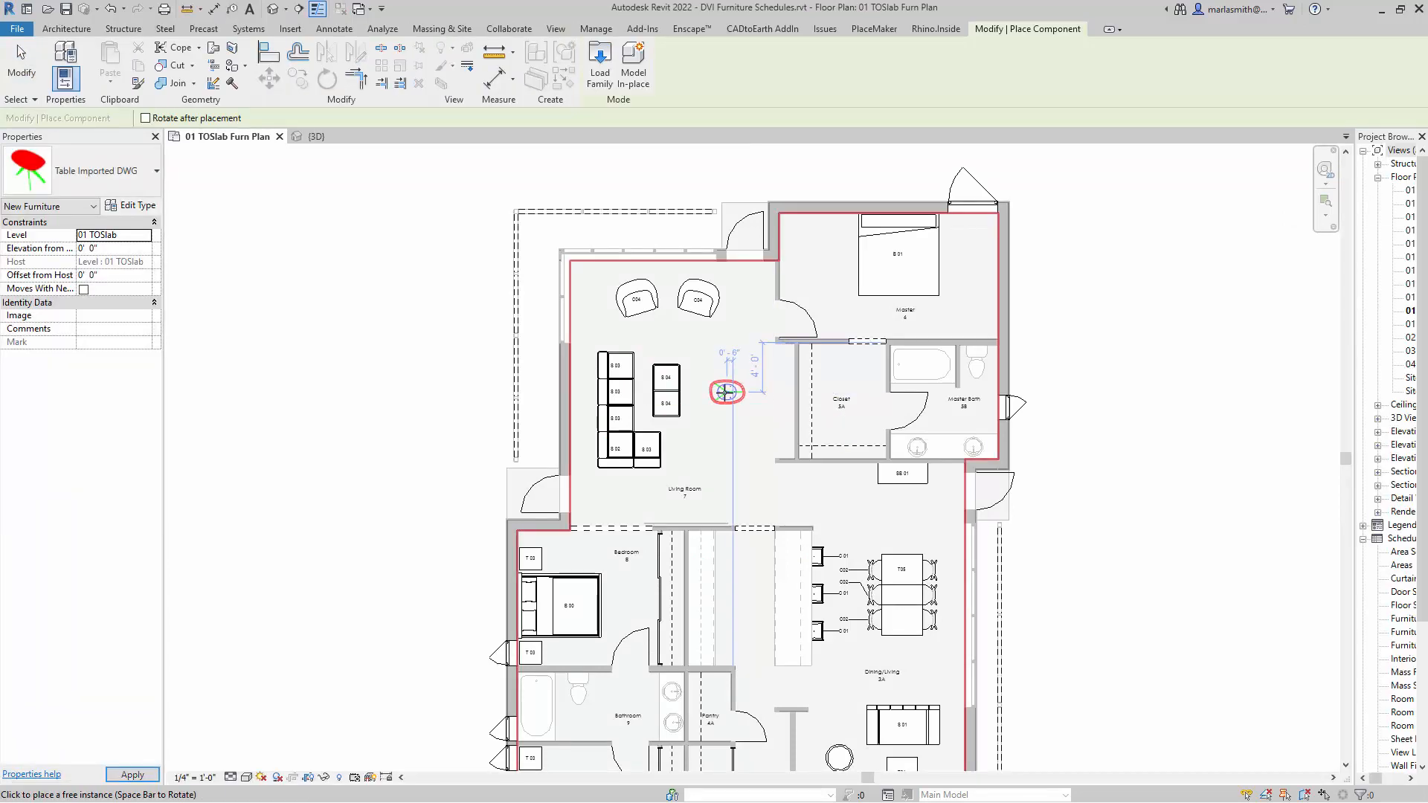
pyautogui.scroll(3, 726, 392)
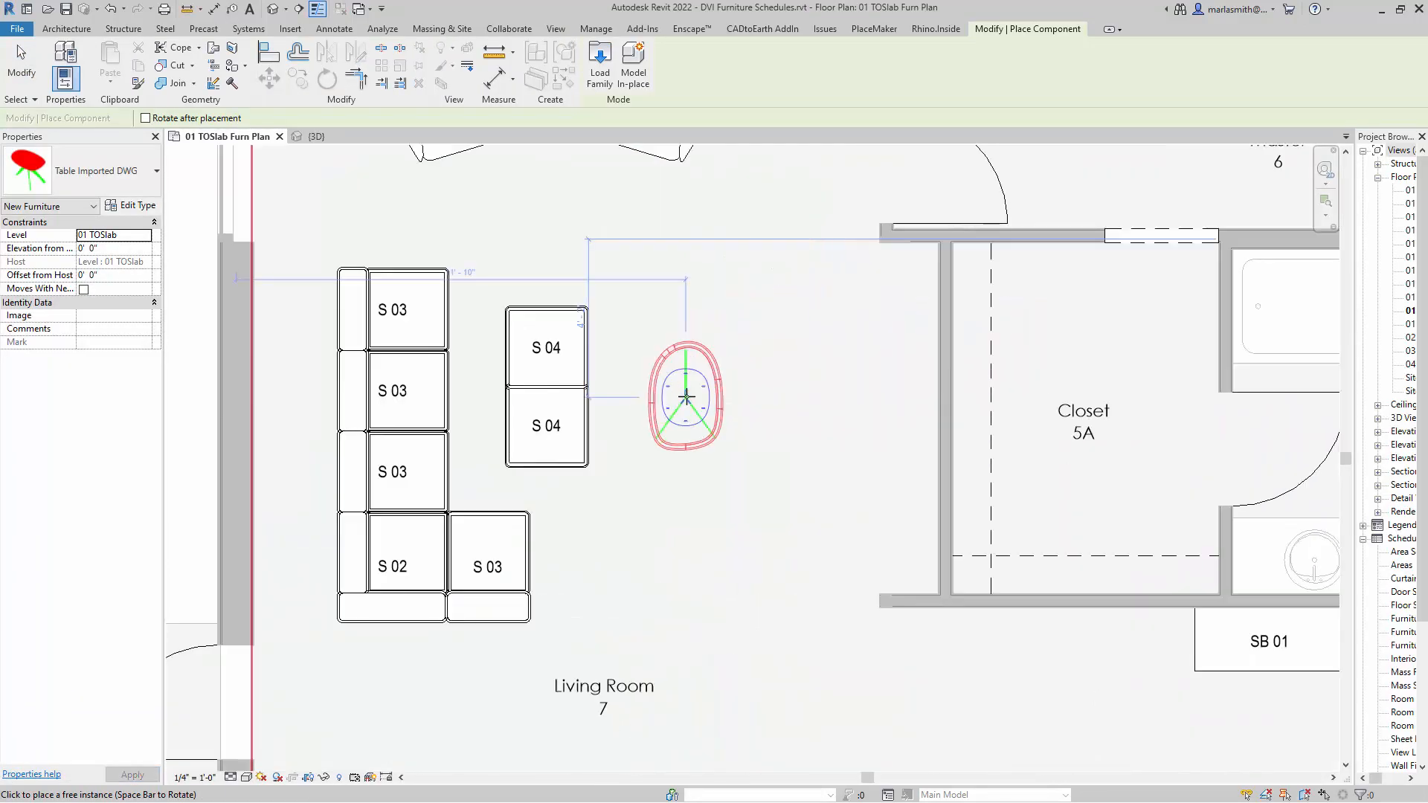
pyautogui.click(686, 397)
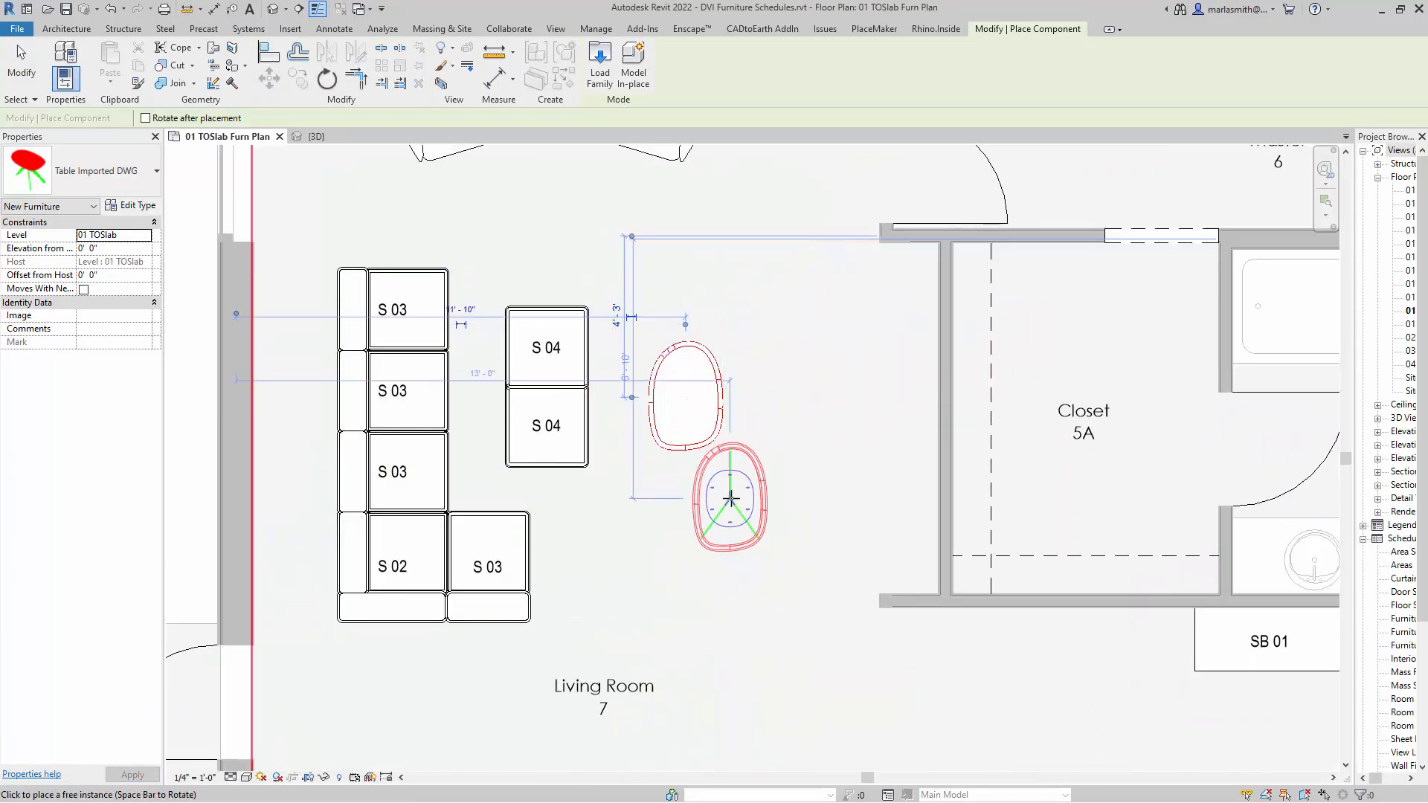
pyautogui.press('Escape')
pyautogui.press('Escape')
pyautogui.scroll(2, 774, 385)
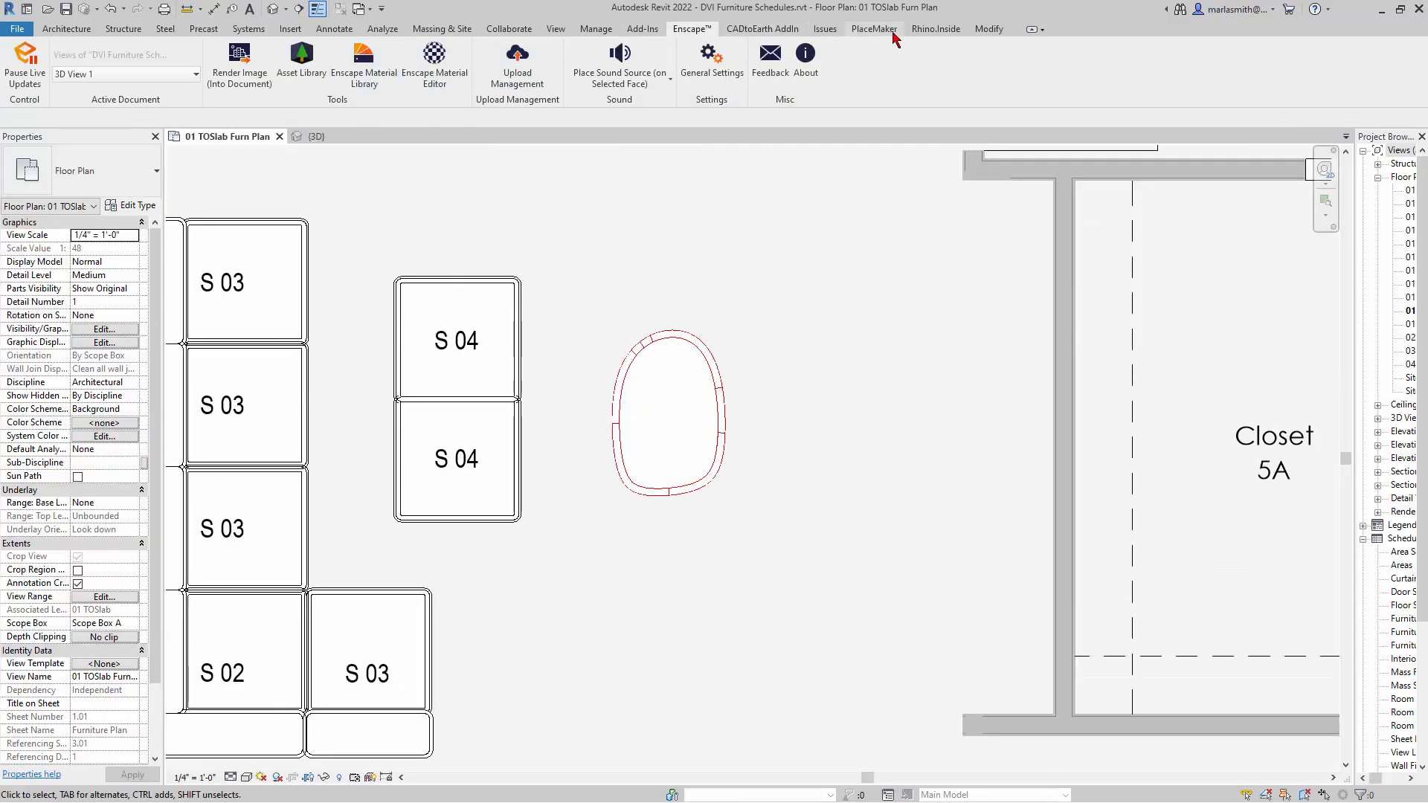
# - Set the line color of the imported Legs, Plate and Top layers to black in the project's object styles
pyautogui.click(595, 30)
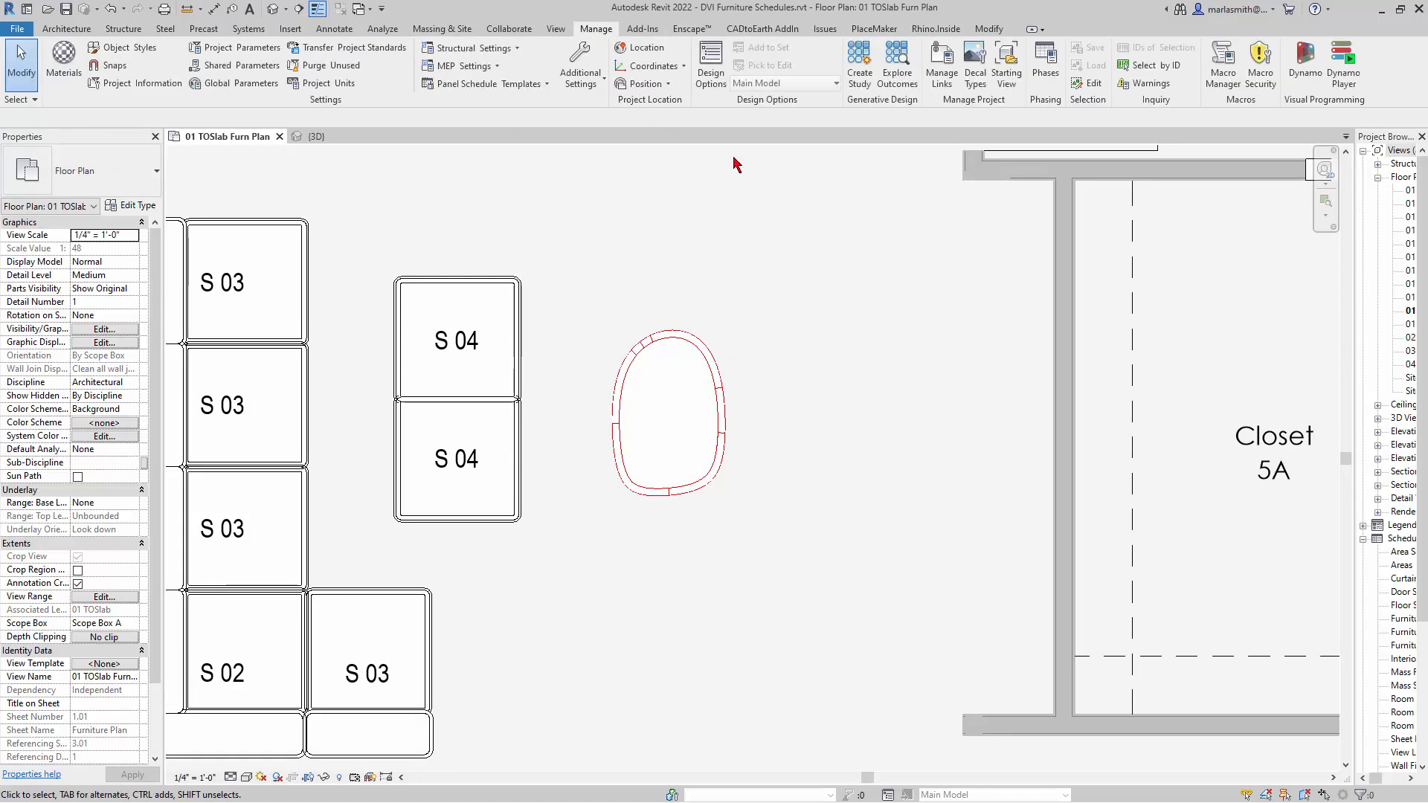
pyautogui.click(125, 48)
pyautogui.click(1116, 216)
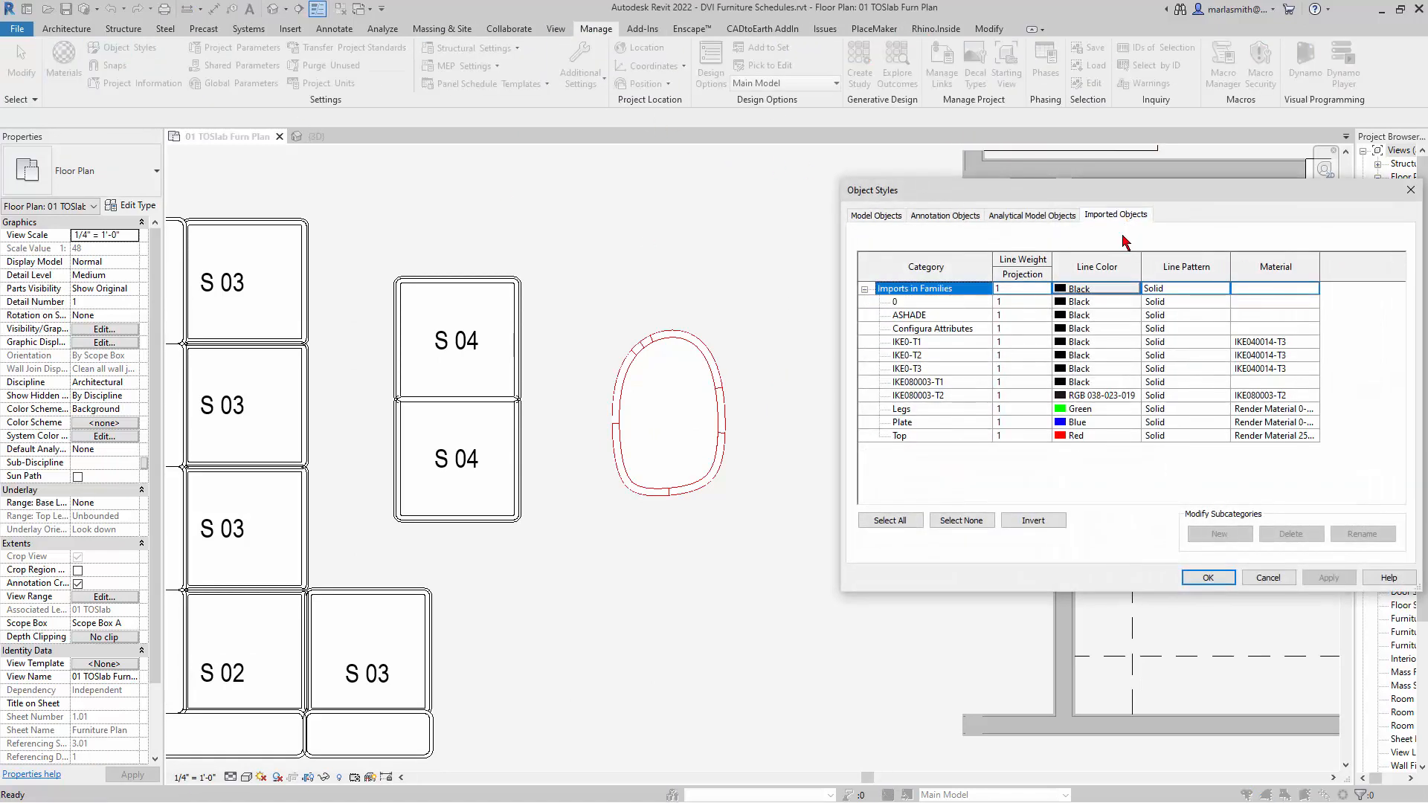
pyautogui.click(938, 409)
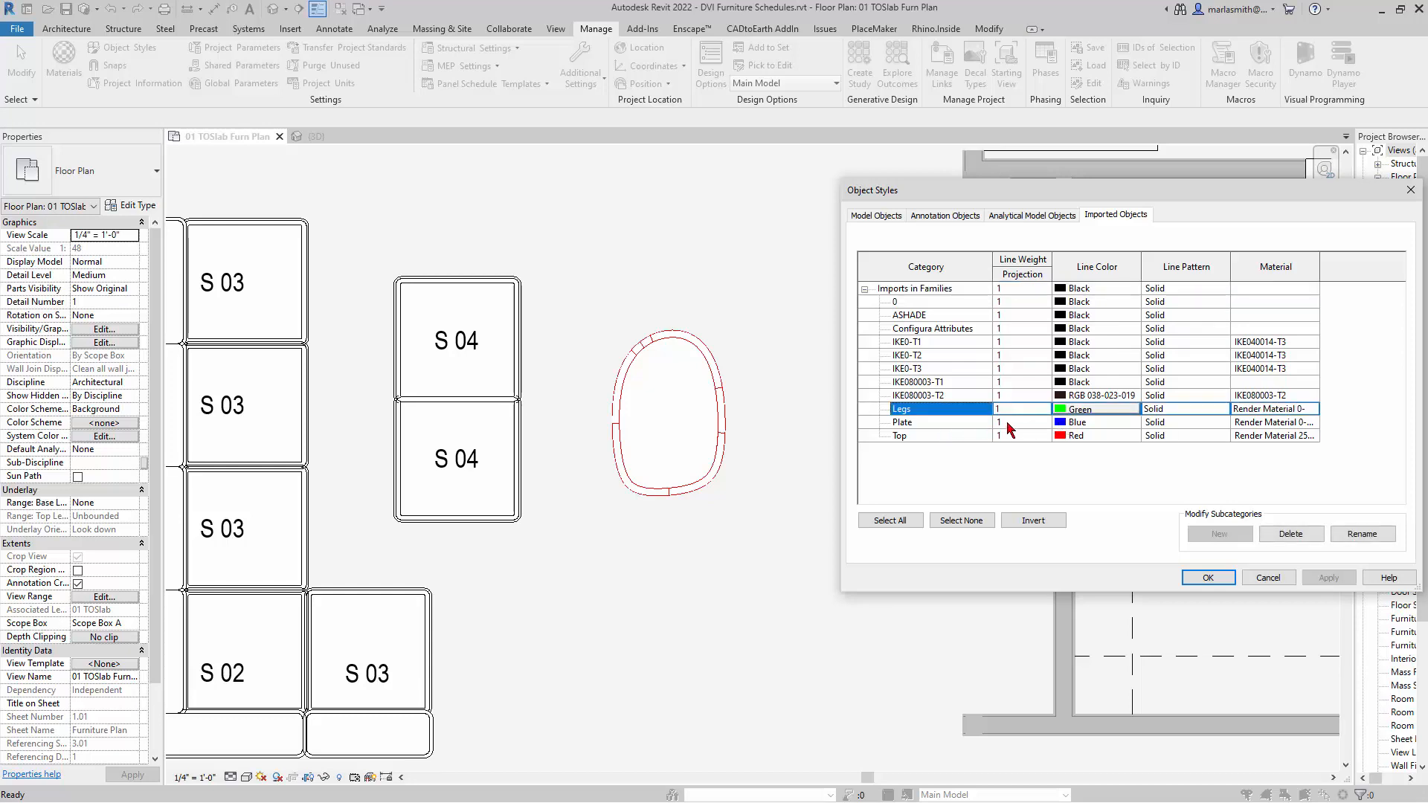
pyautogui.keyDown('ctrl'); pyautogui.click(967, 423); pyautogui.keyUp('ctrl')
pyautogui.keyDown('ctrl'); pyautogui.click(965, 436); pyautogui.keyUp('ctrl')
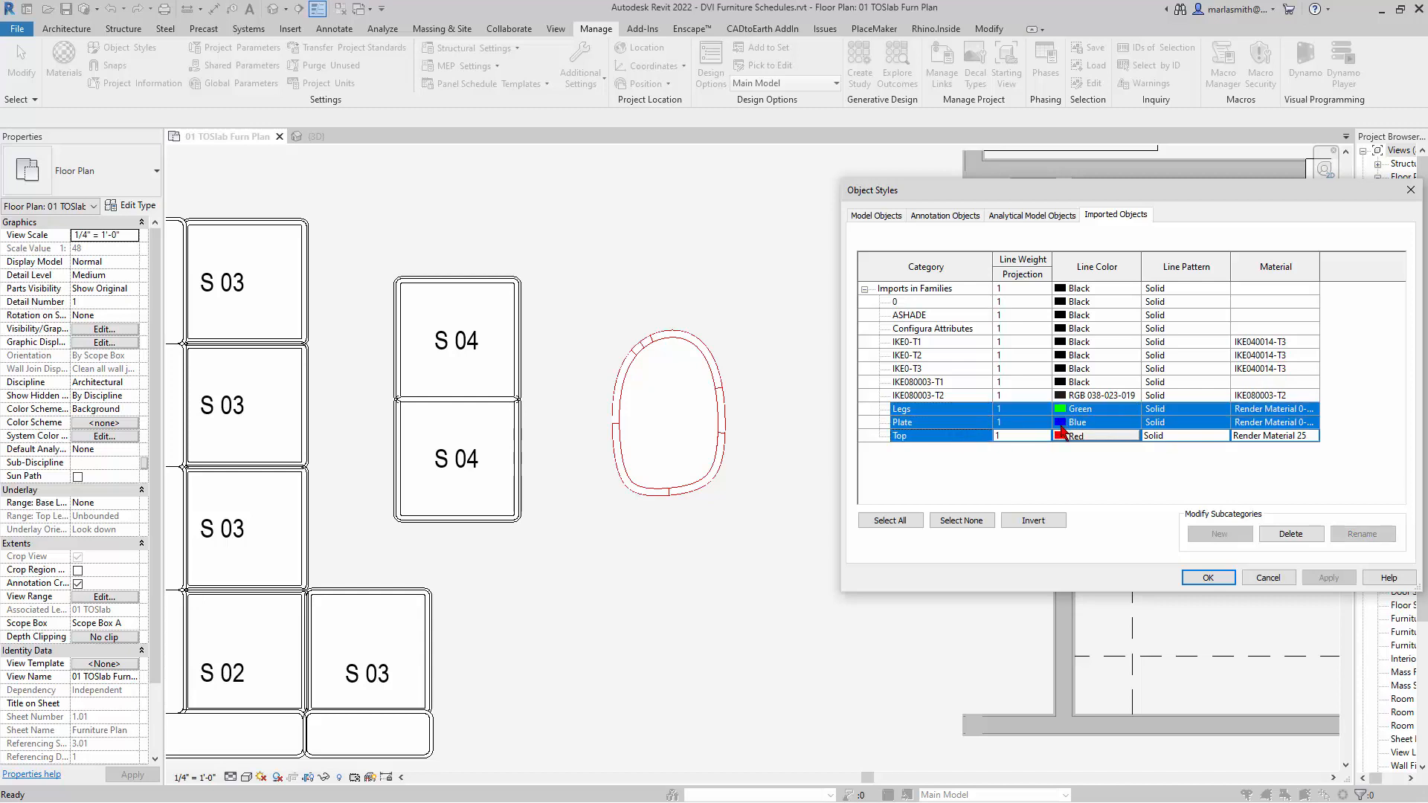
pyautogui.click(1060, 425)
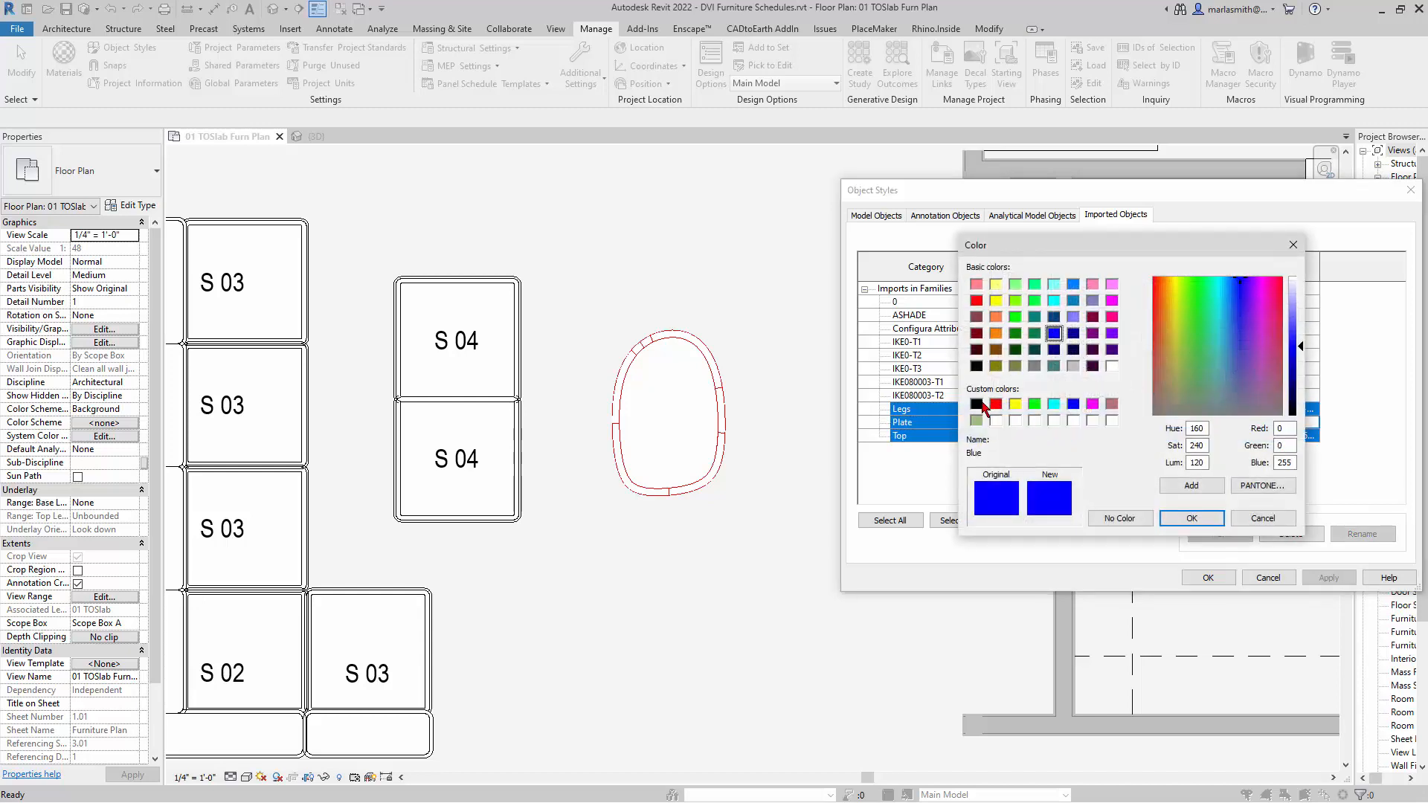
pyautogui.click(982, 404)
pyautogui.click(1193, 519)
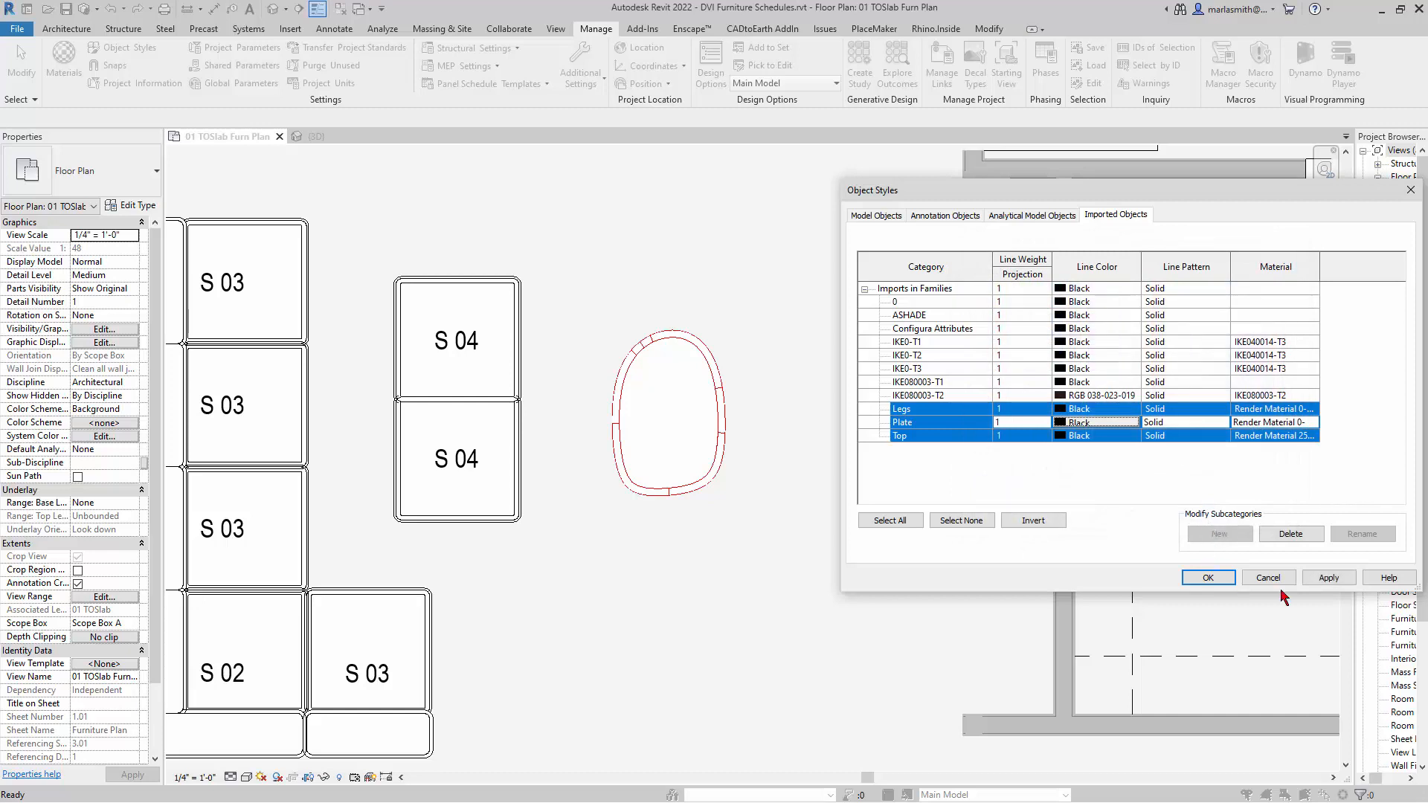
pyautogui.click(1329, 579)
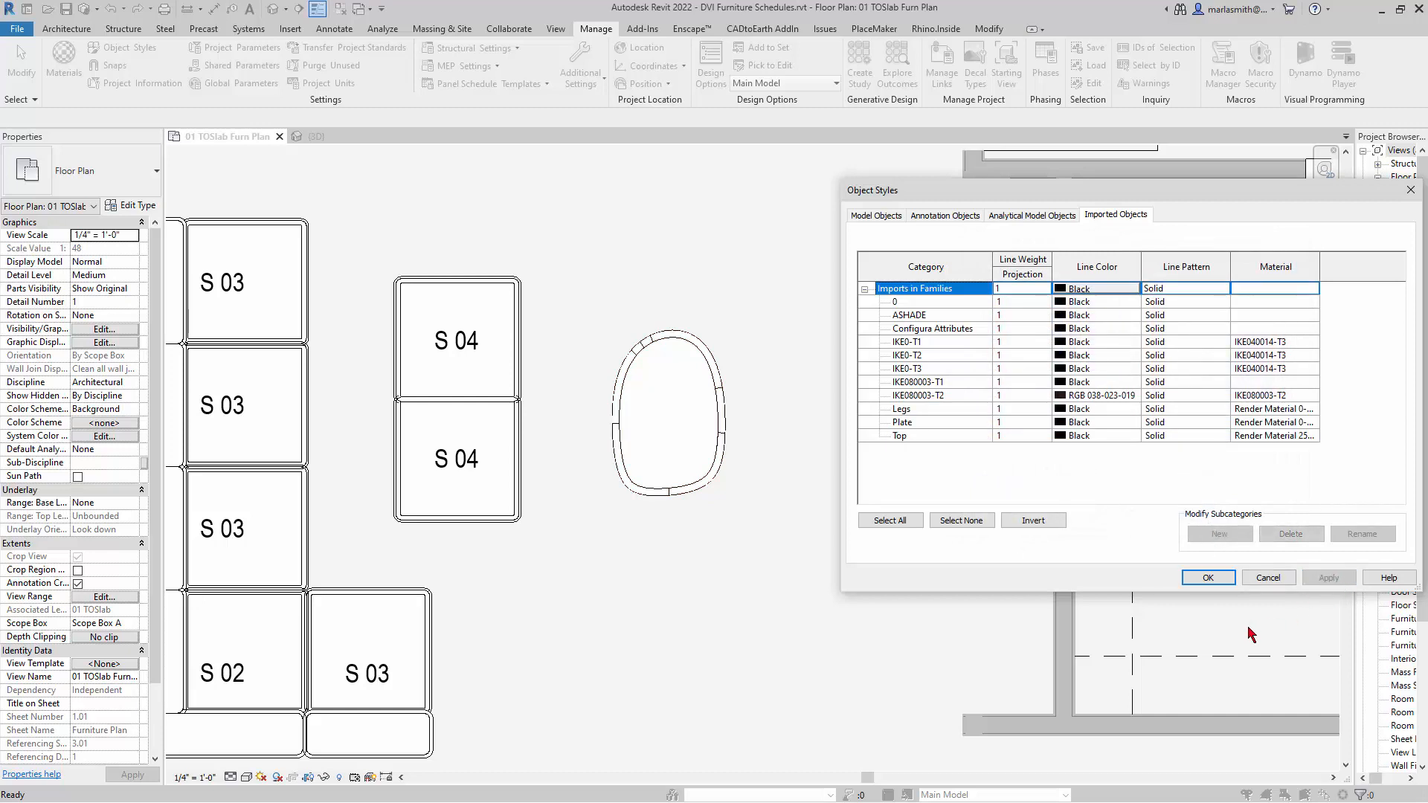
pyautogui.click(1210, 580)
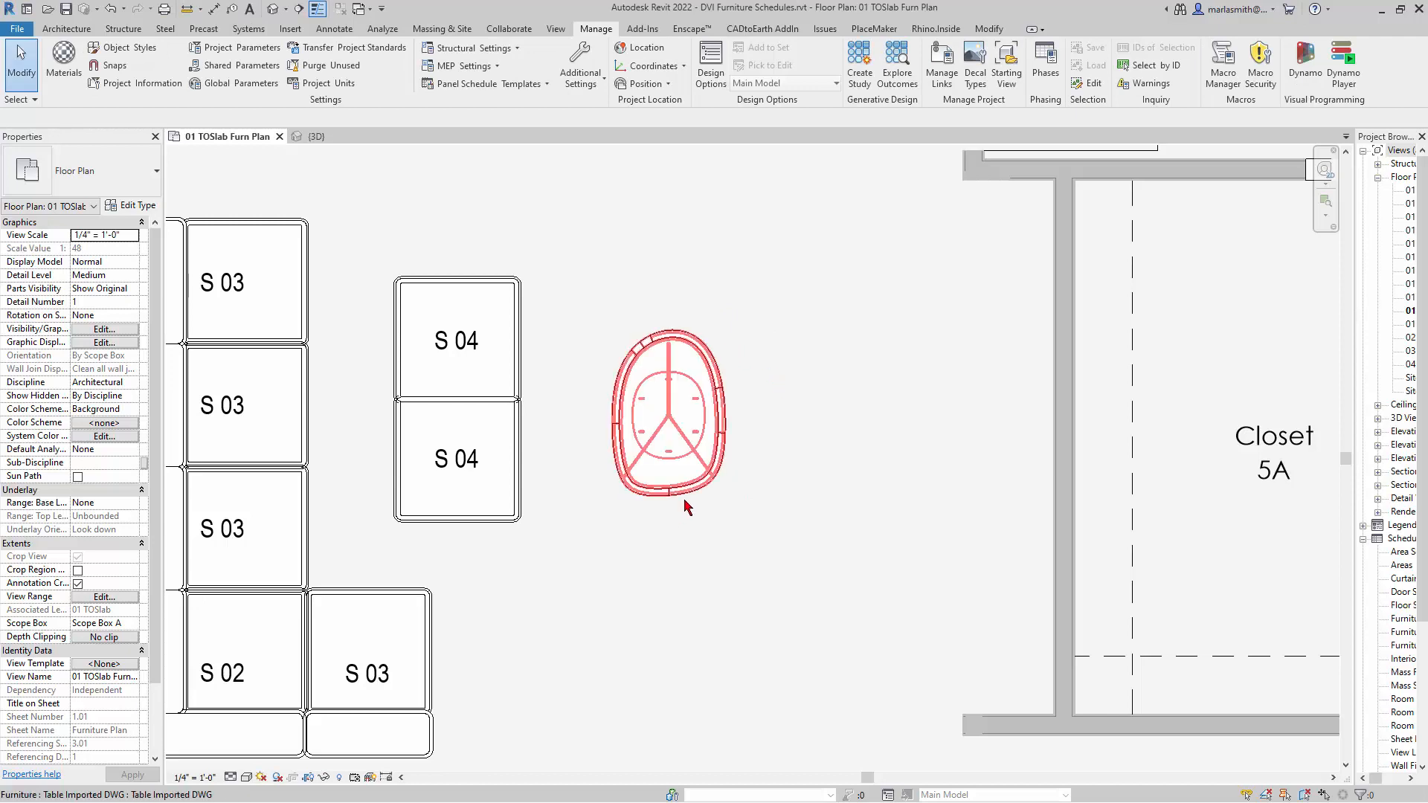
pyautogui.scroll(3, 654, 350)
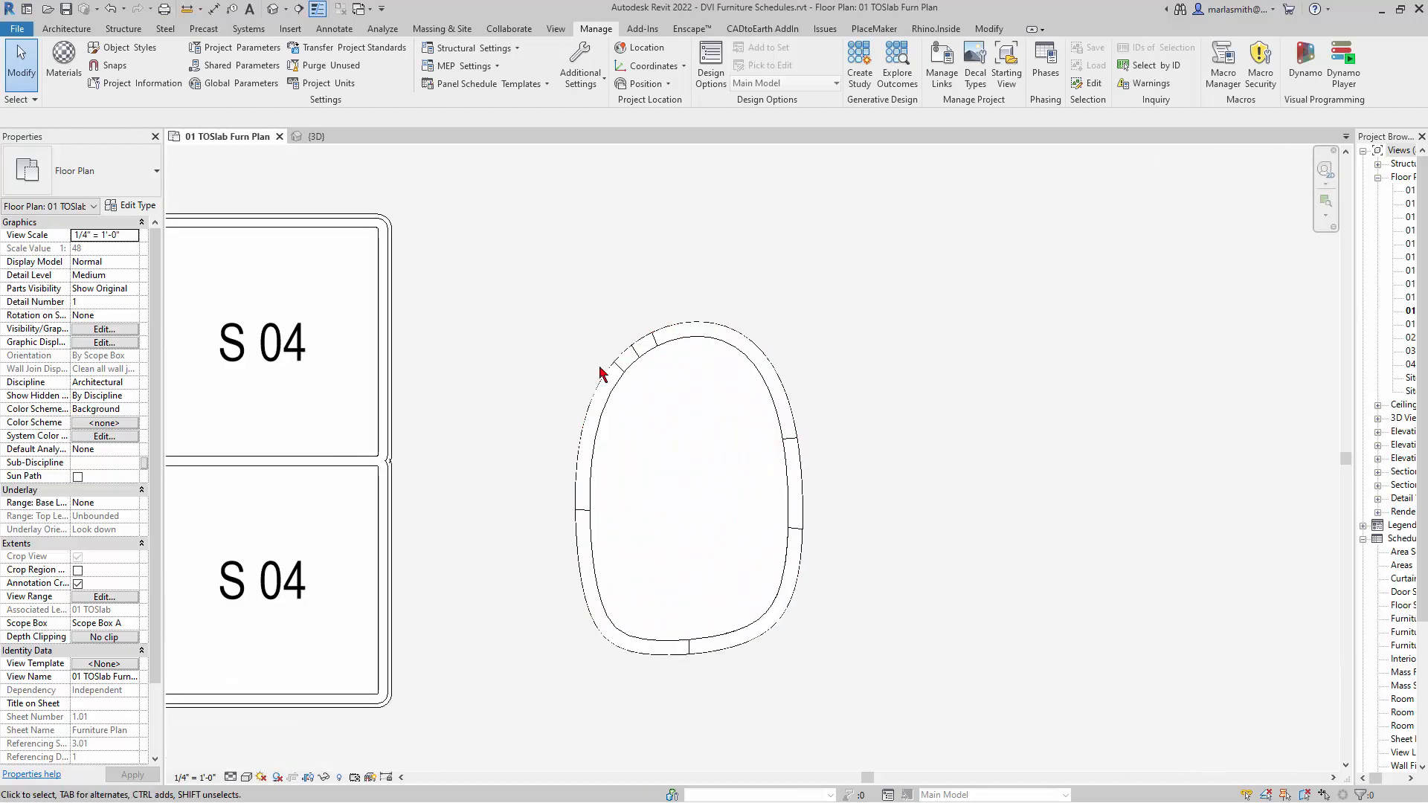
pyautogui.scroll(-3, 617, 325)
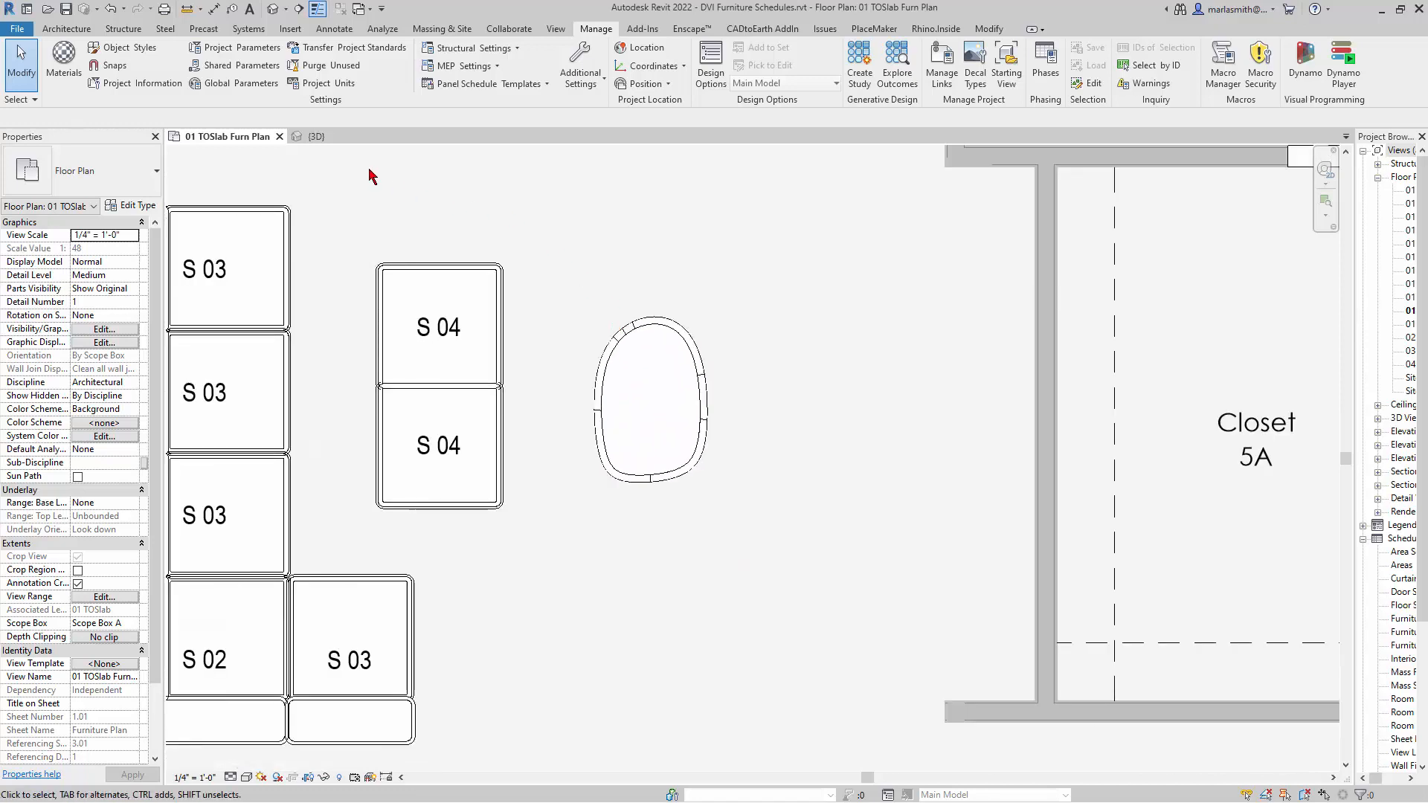
# - Switch to the Table Imported DWG family and open its Ref. Level floor plan
pyautogui.click(325, 140)
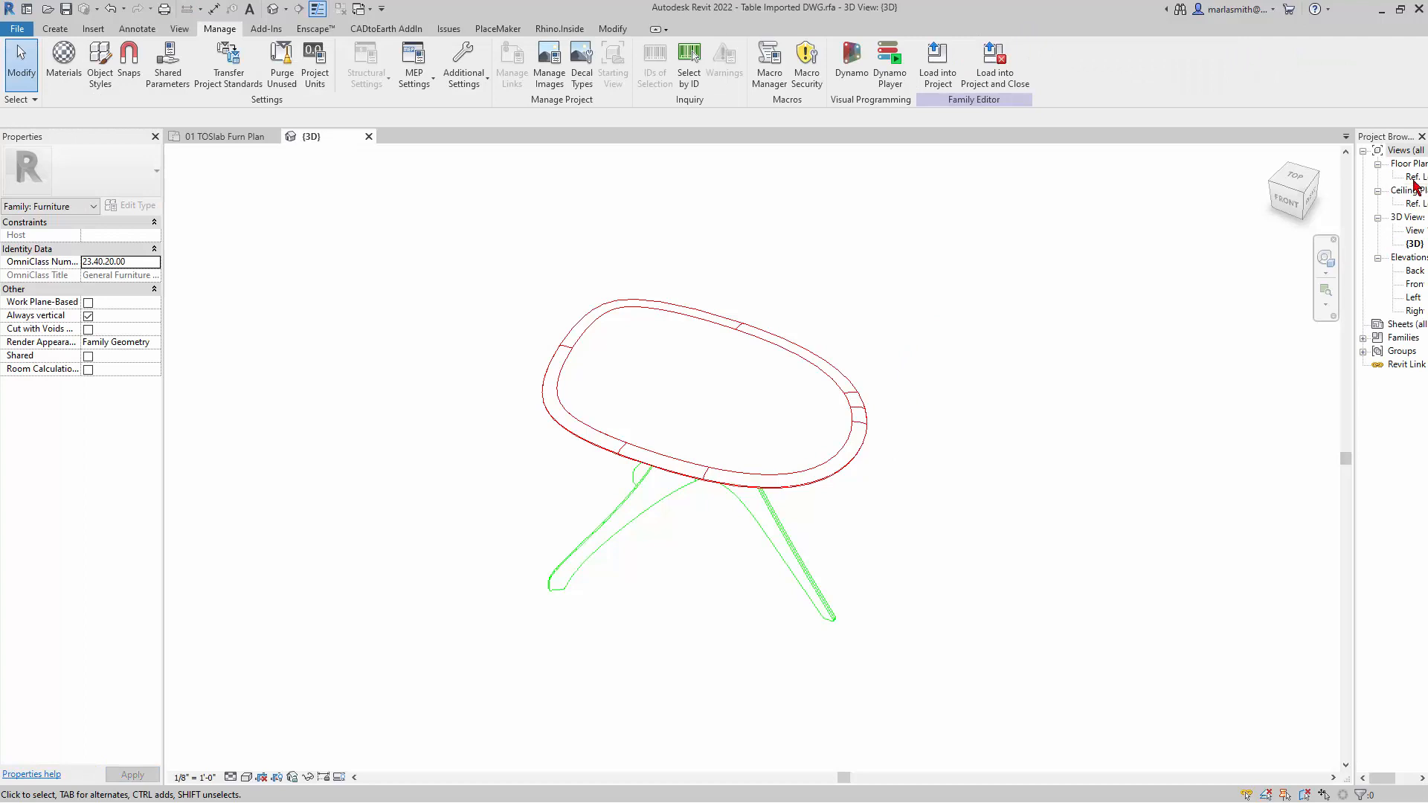
pyautogui.doubleClick(1414, 178)
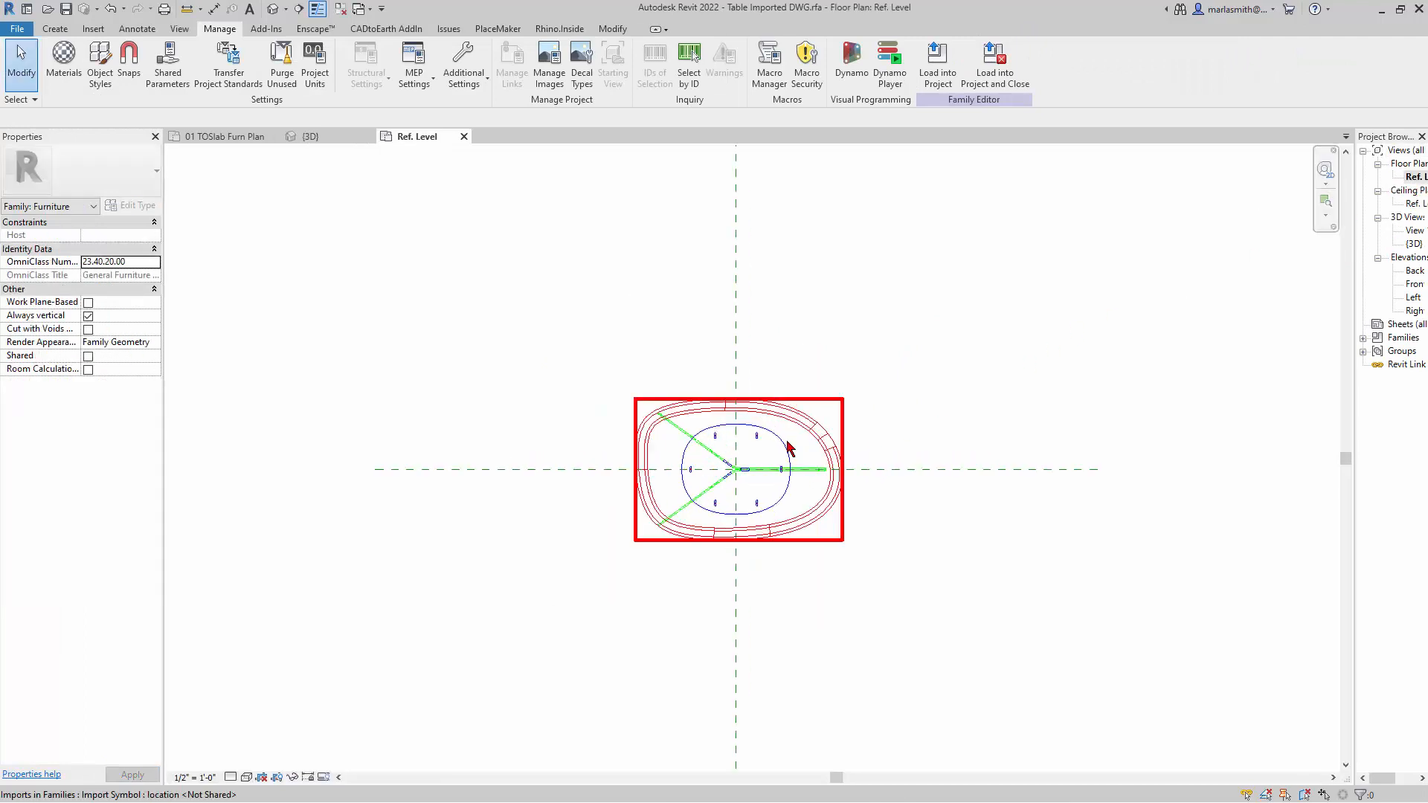
pyautogui.scroll(1, 800, 440)
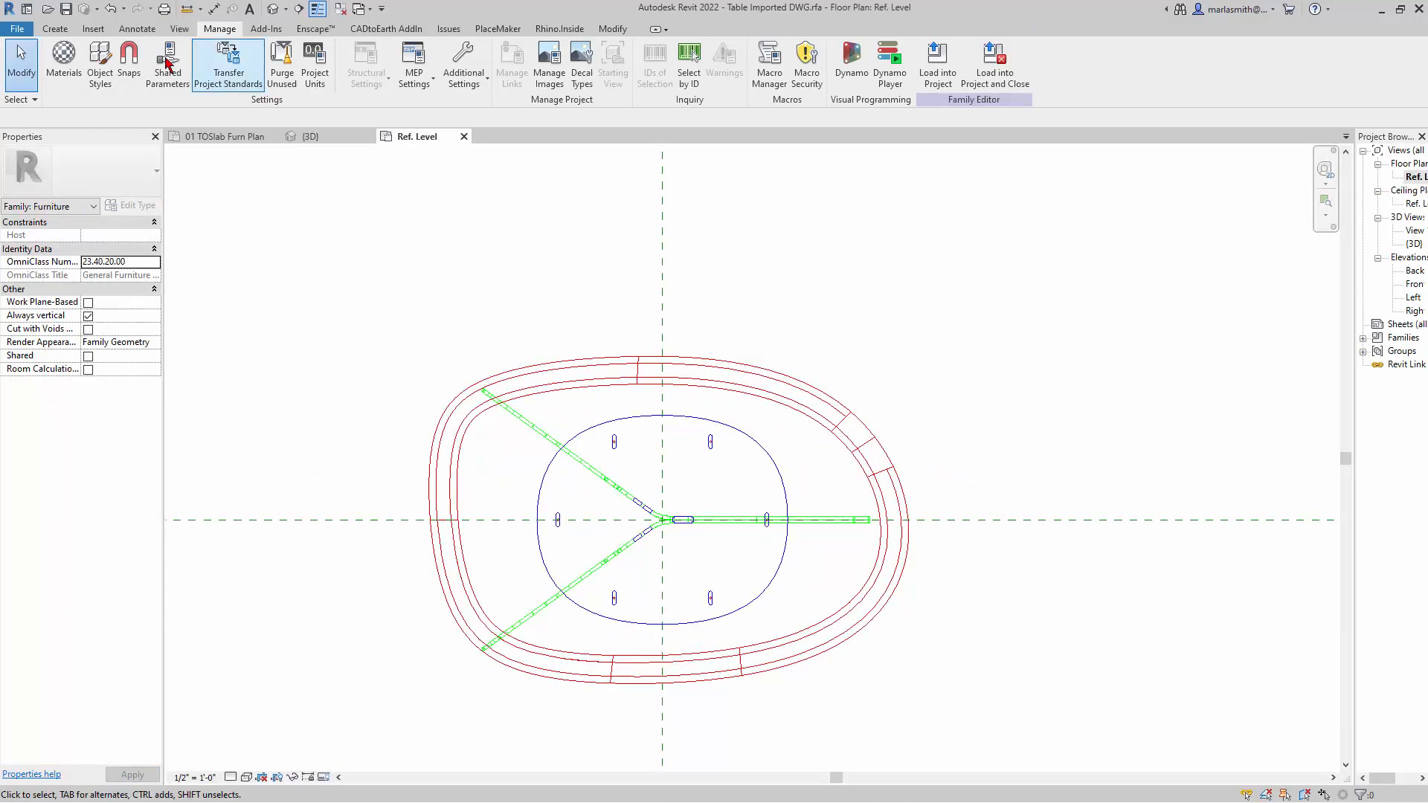
# - Start a masking region and trace a spline just outside the tabletop's outer edge, leaving a small gap at the start point
pyautogui.click(137, 28)
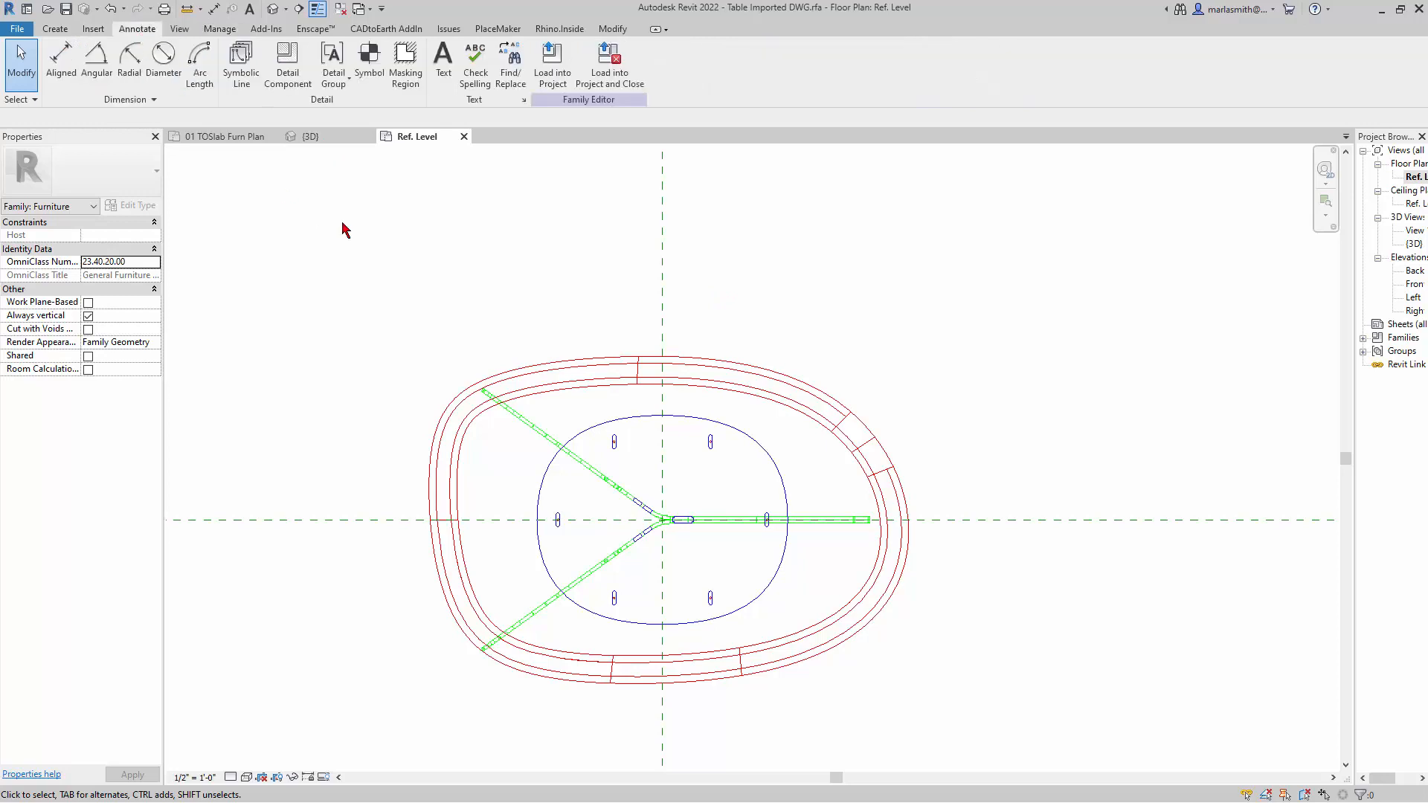
pyautogui.click(407, 81)
pyautogui.click(575, 82)
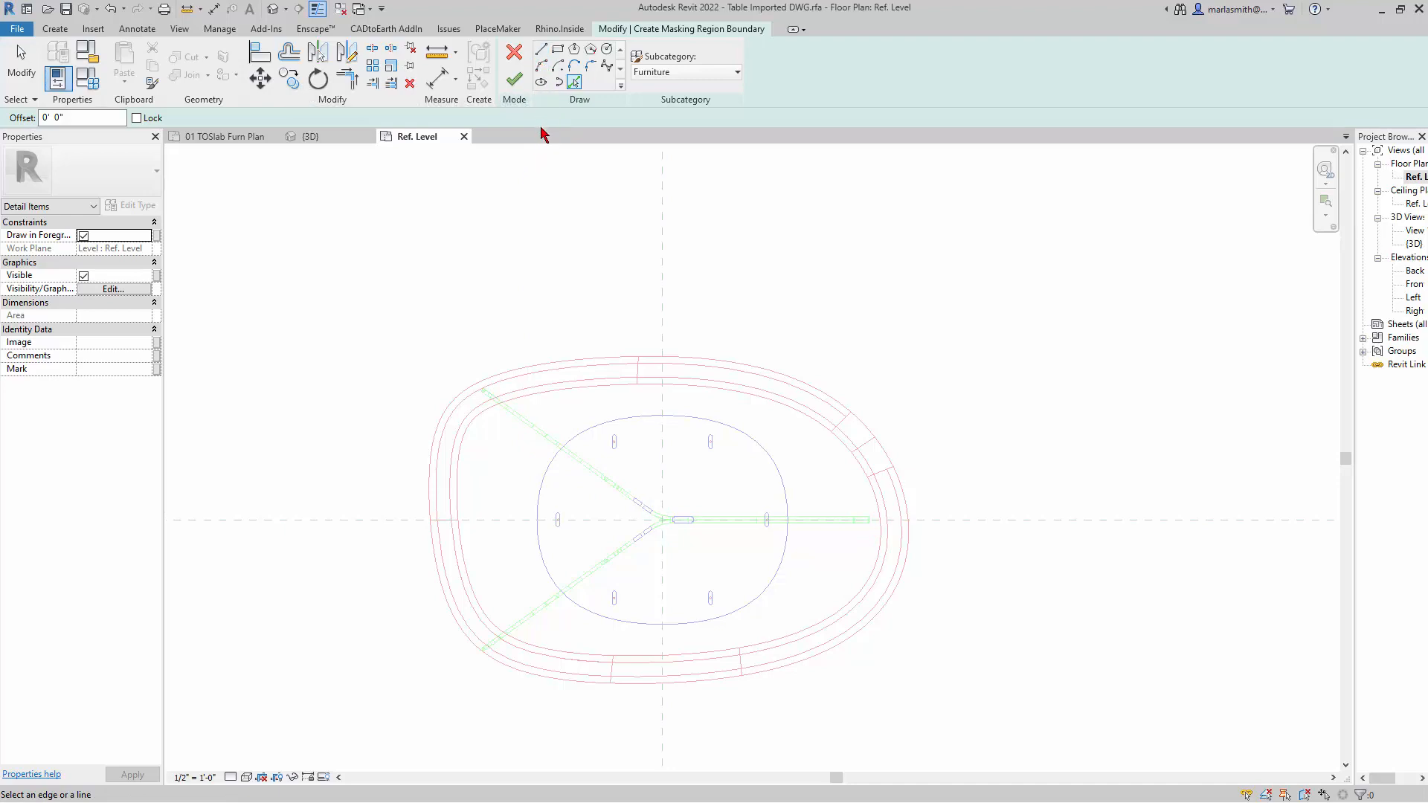
pyautogui.click(607, 67)
pyautogui.click(449, 391)
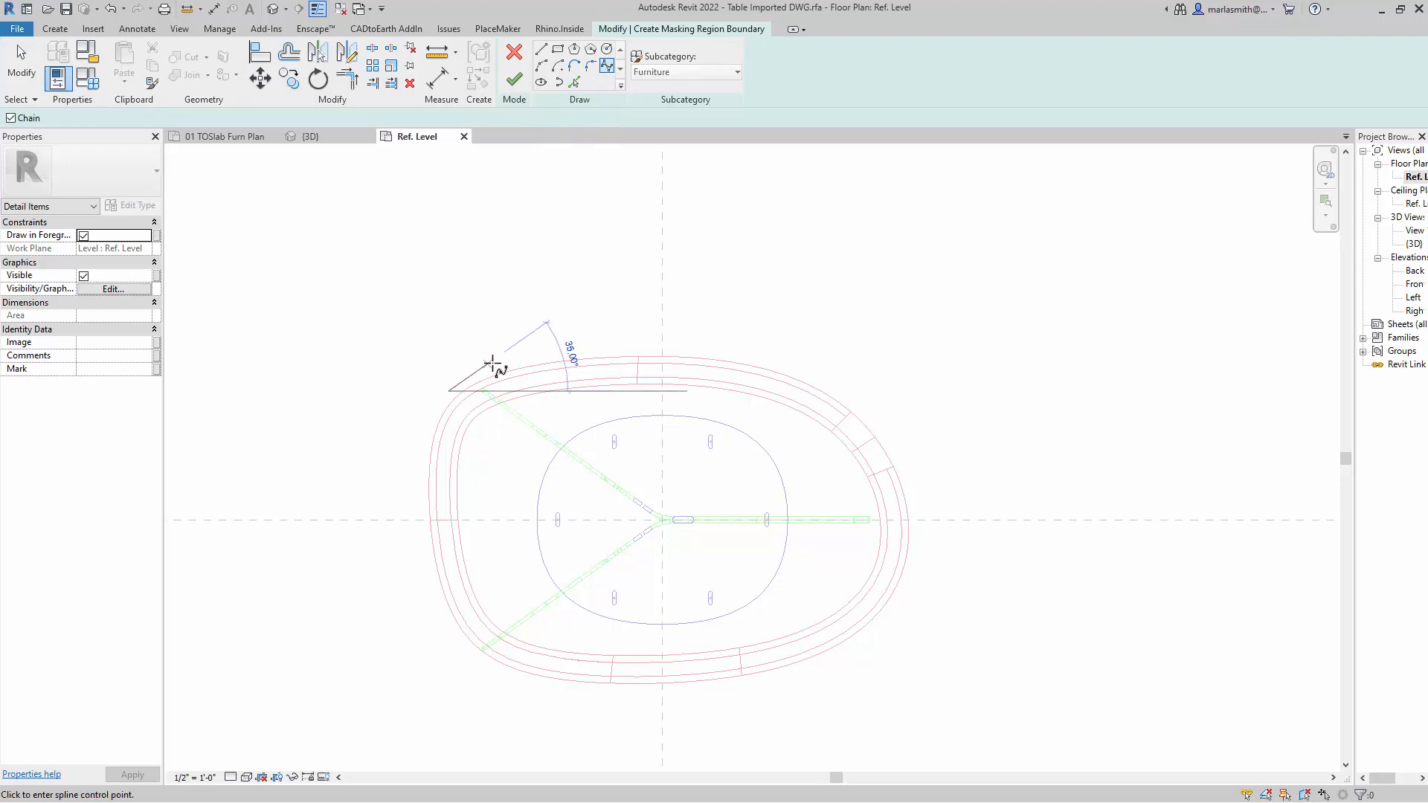
pyautogui.click(651, 351)
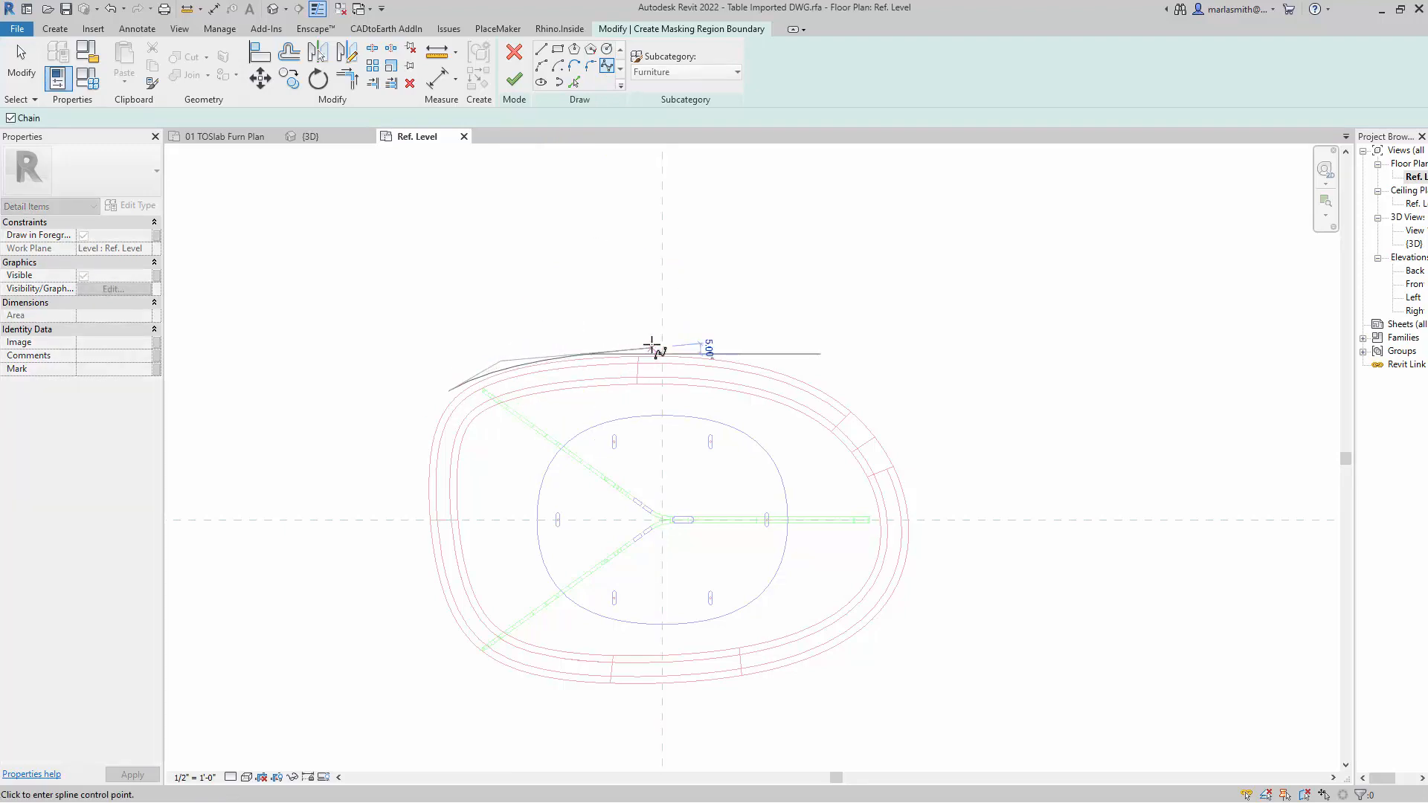
pyautogui.click(763, 360)
pyautogui.click(839, 385)
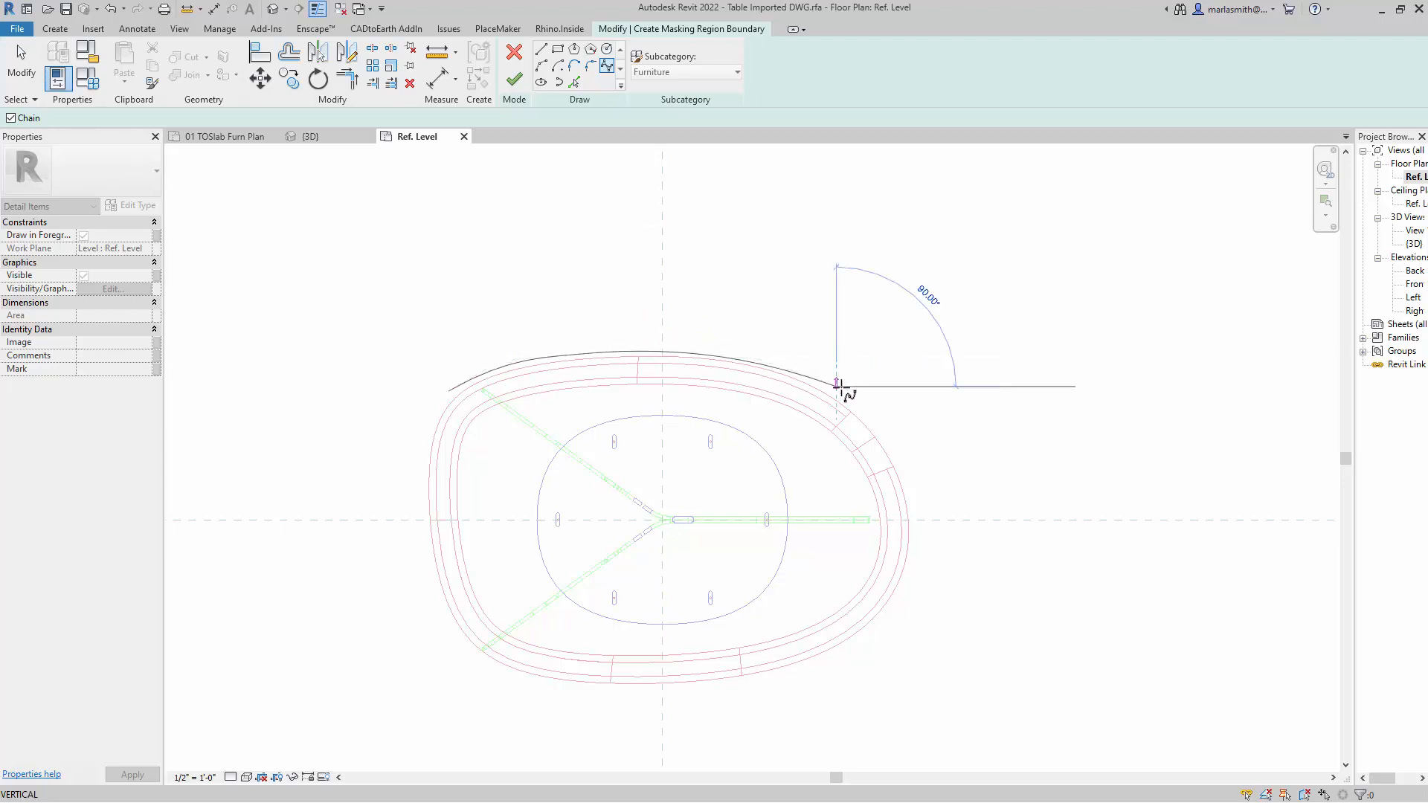
pyautogui.click(890, 439)
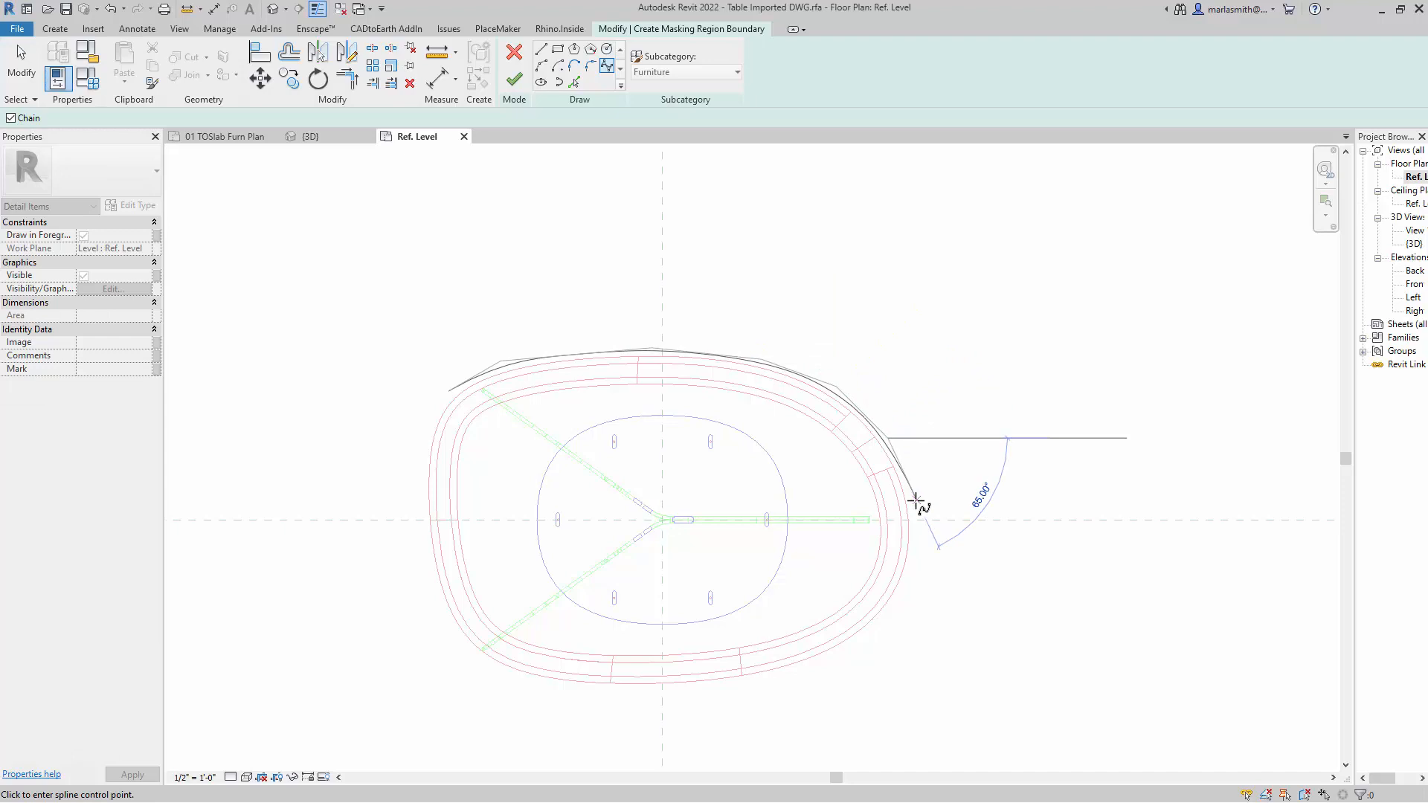
pyautogui.click(916, 500)
pyautogui.click(916, 553)
pyautogui.click(897, 613)
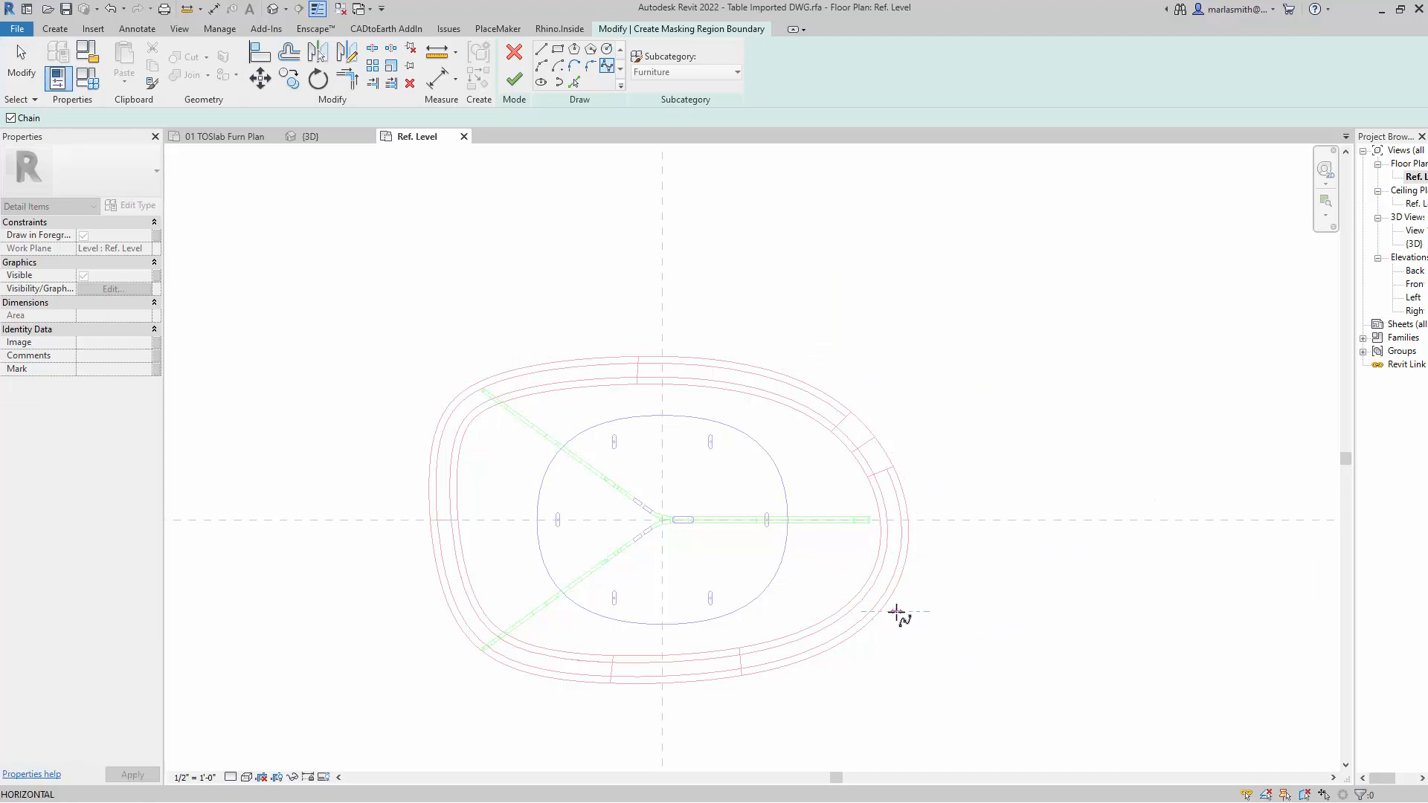
pyautogui.click(839, 651)
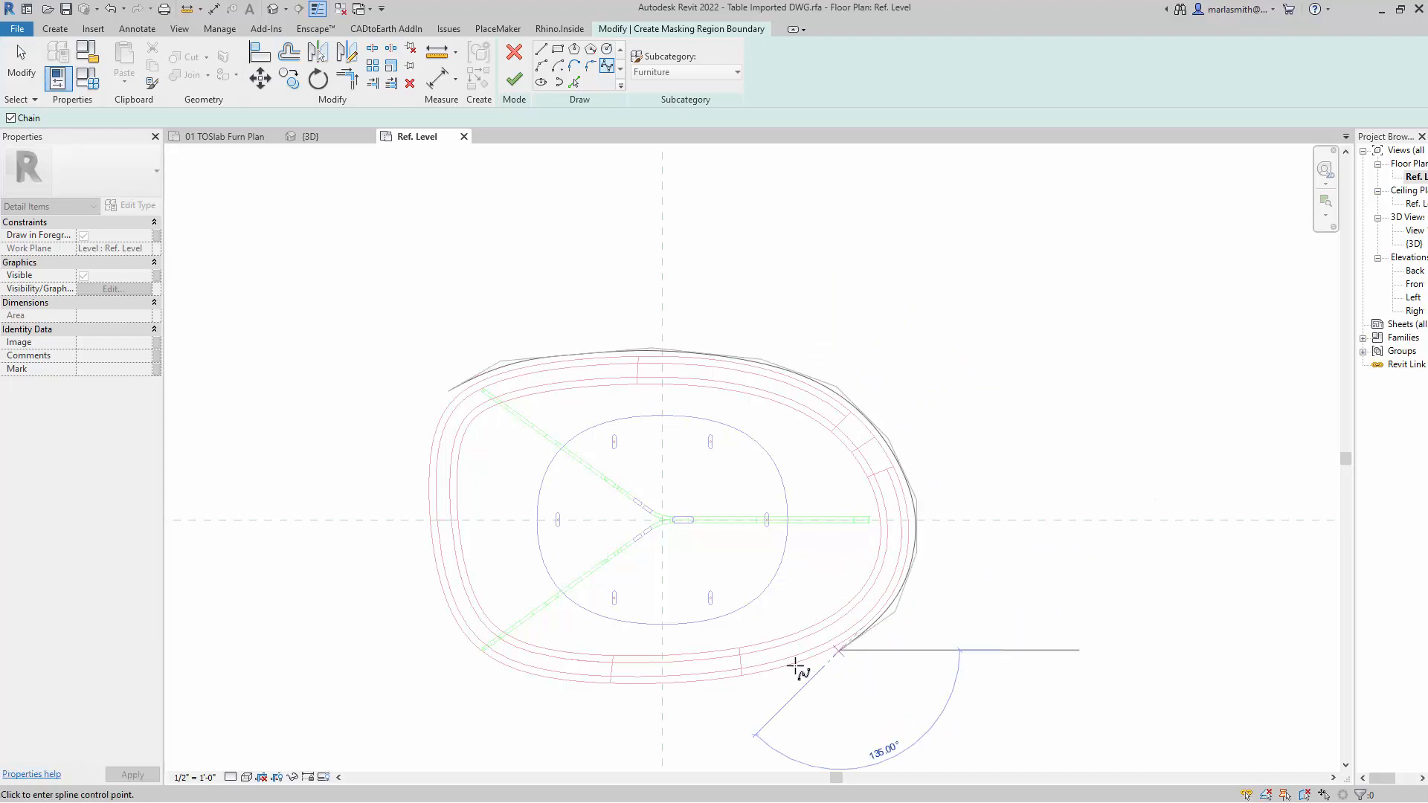
pyautogui.click(664, 686)
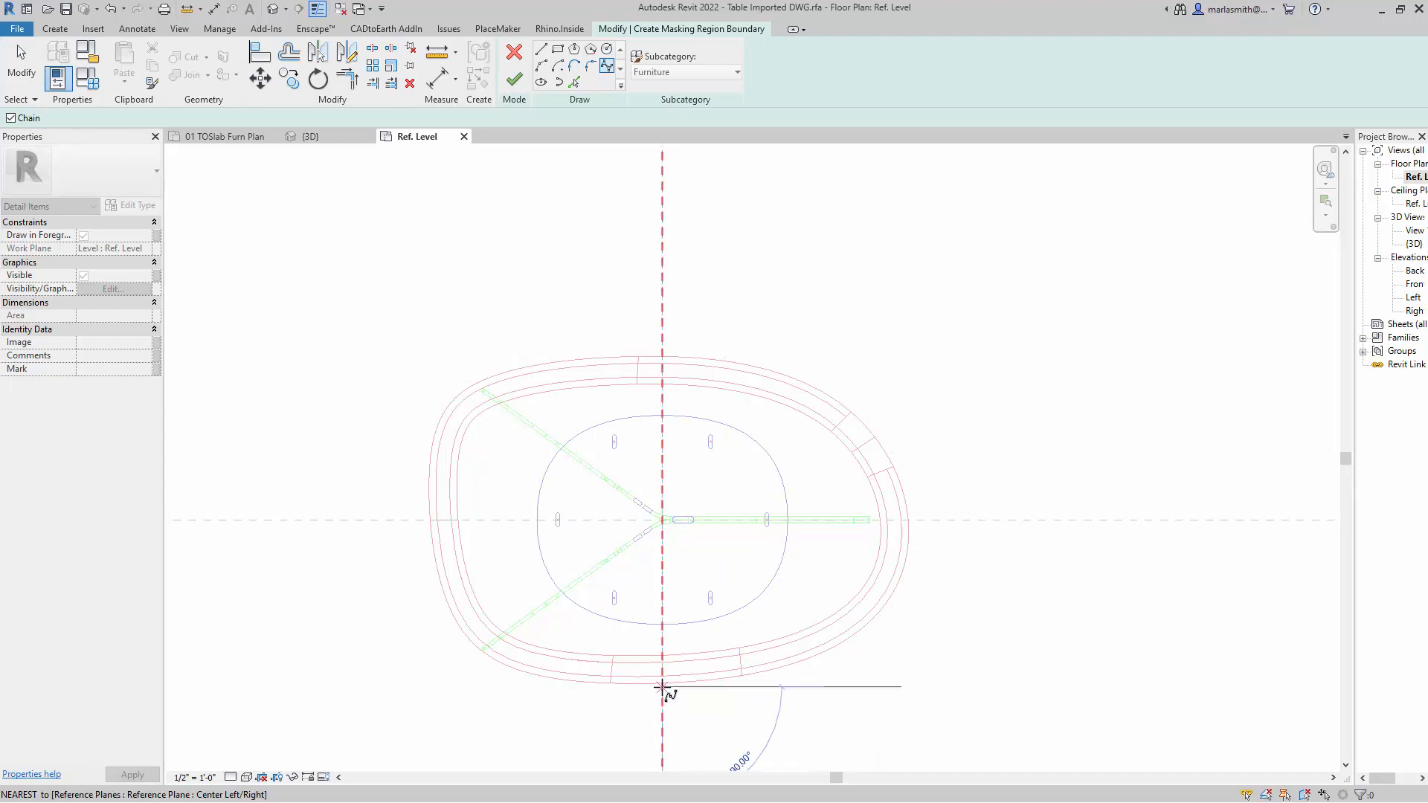
pyautogui.click(491, 664)
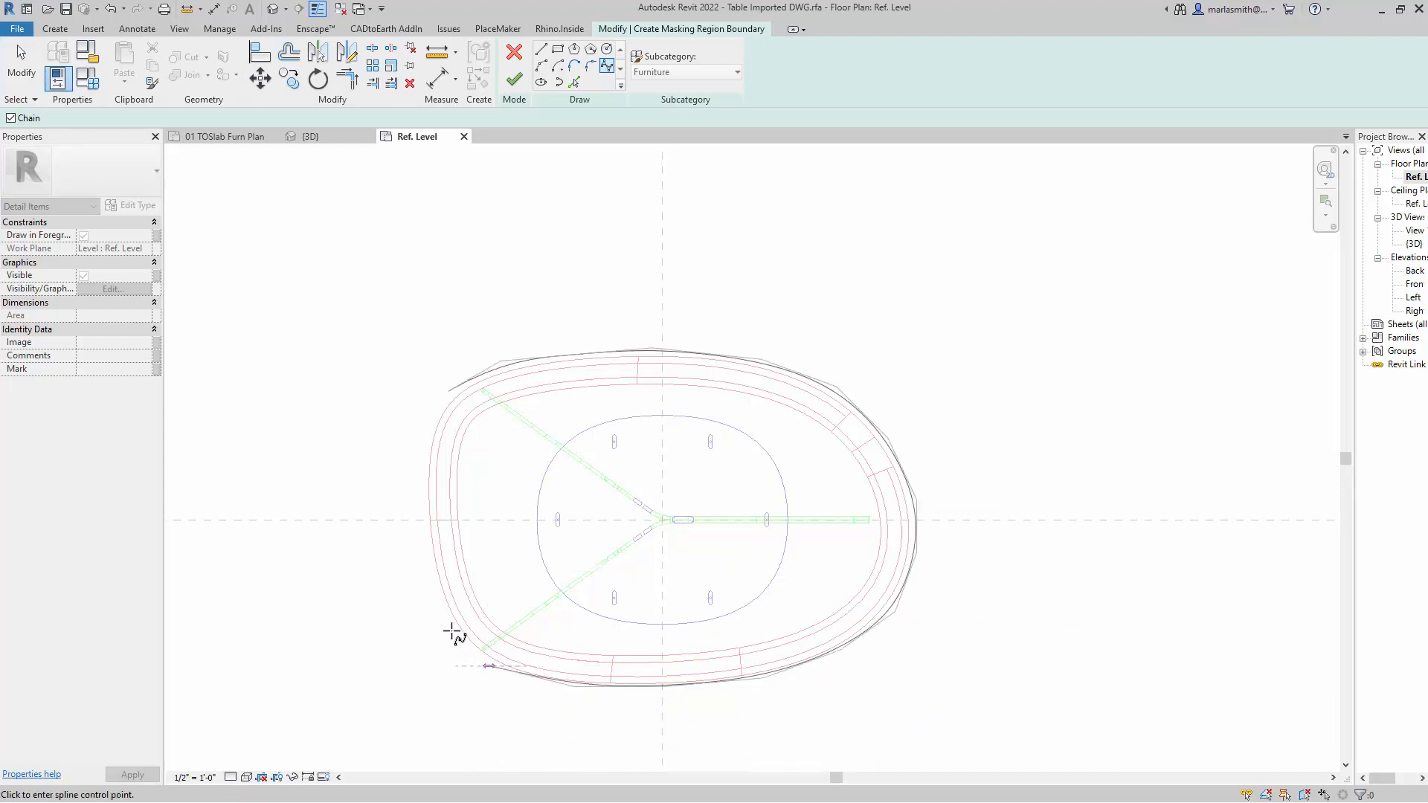
pyautogui.click(424, 565)
pyautogui.click(416, 495)
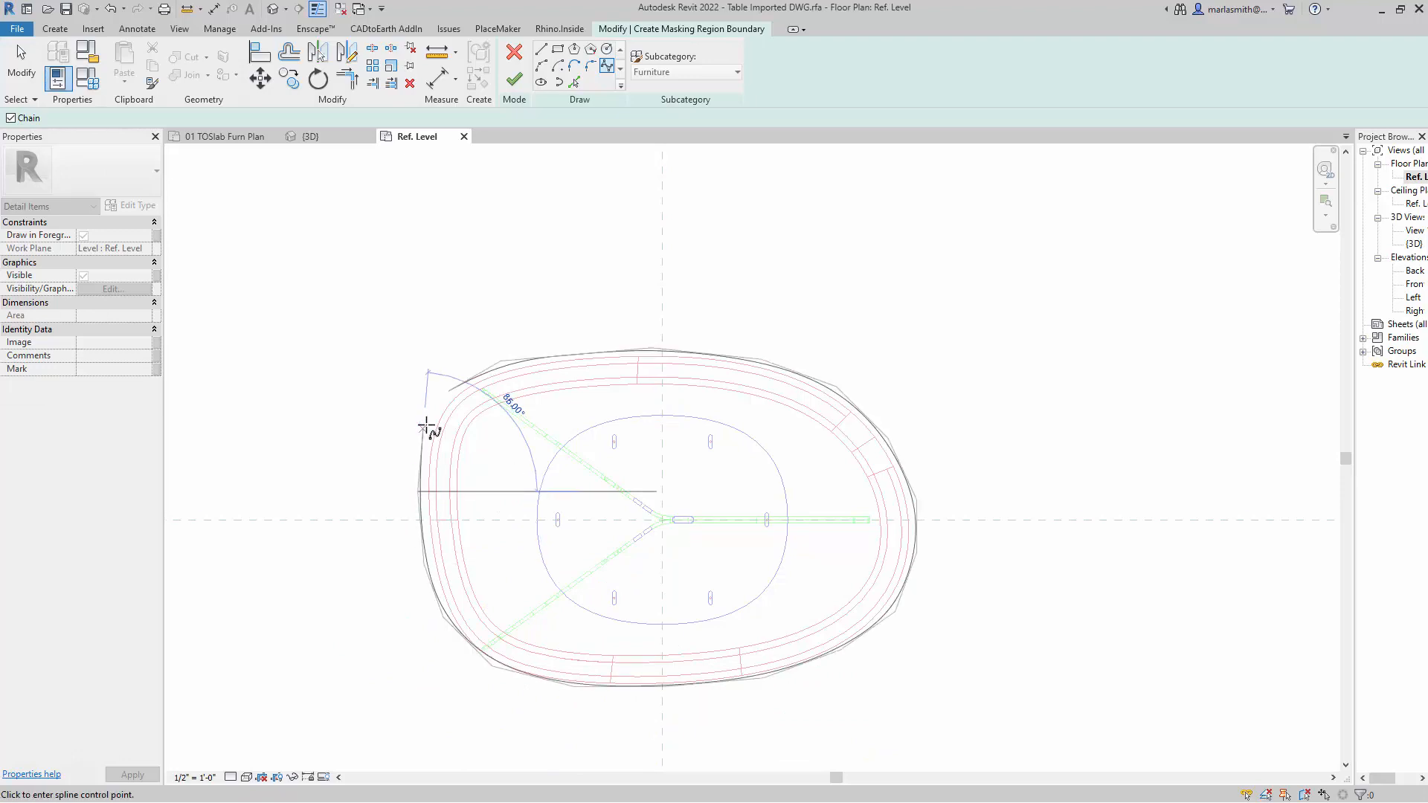
pyautogui.click(430, 421)
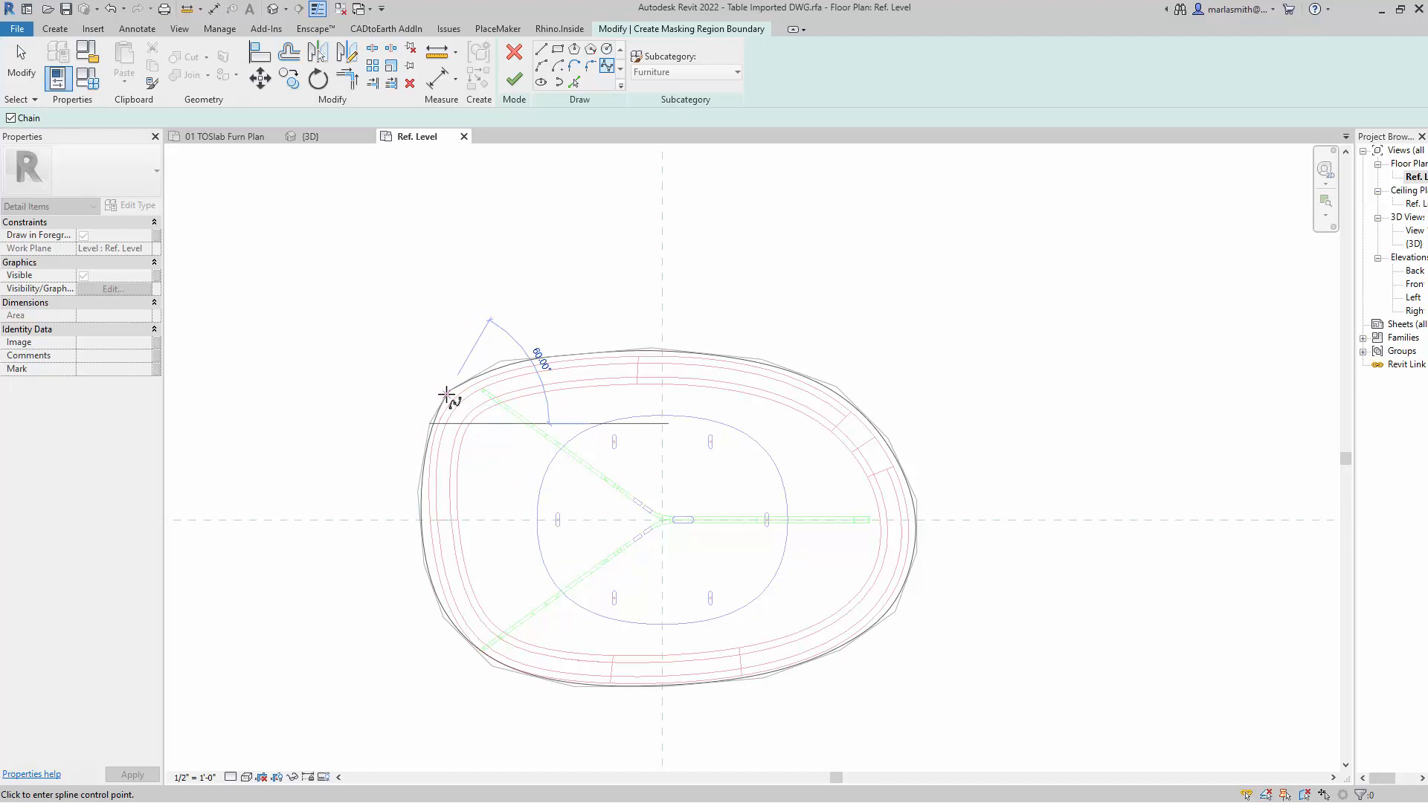
pyautogui.scroll(5, 447, 396)
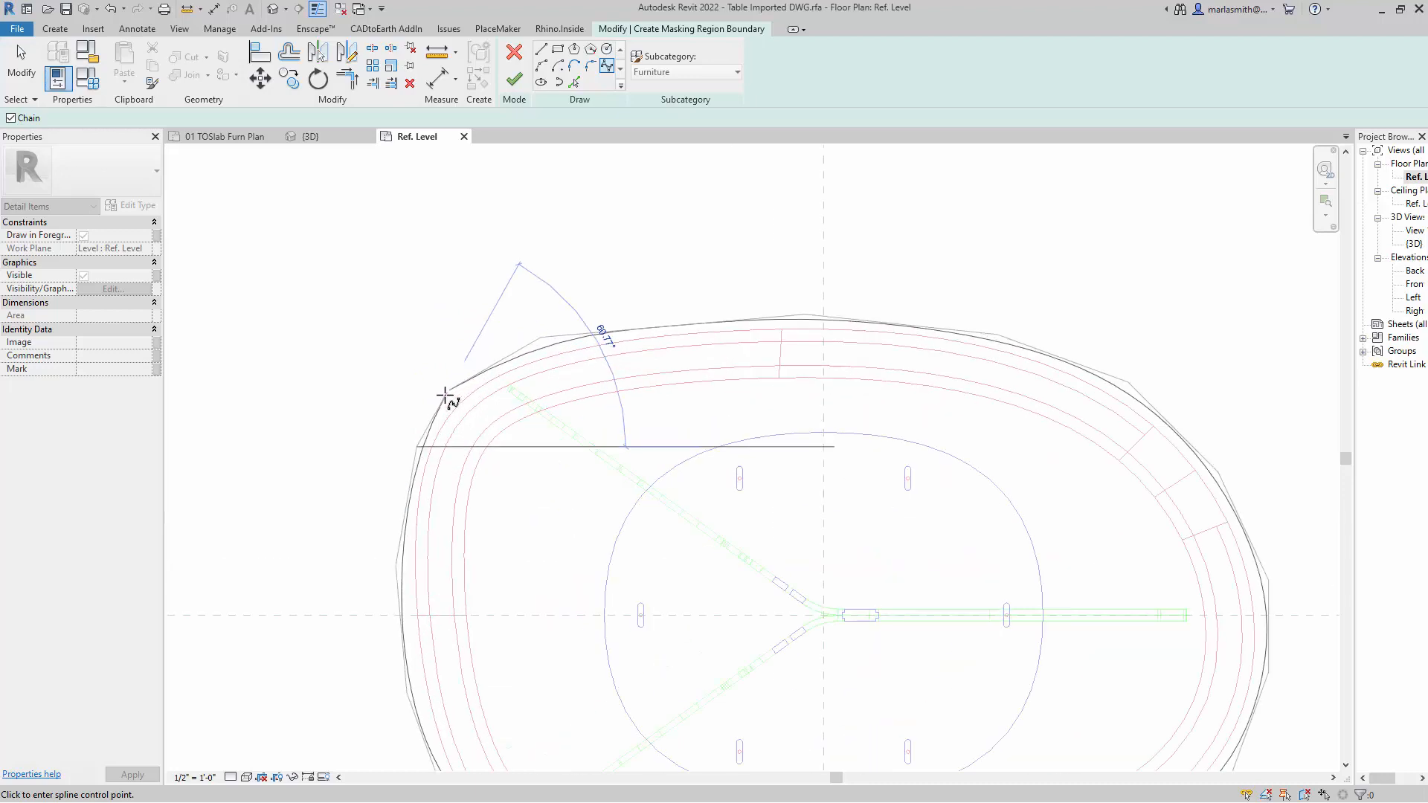
pyautogui.scroll(2, 445, 399)
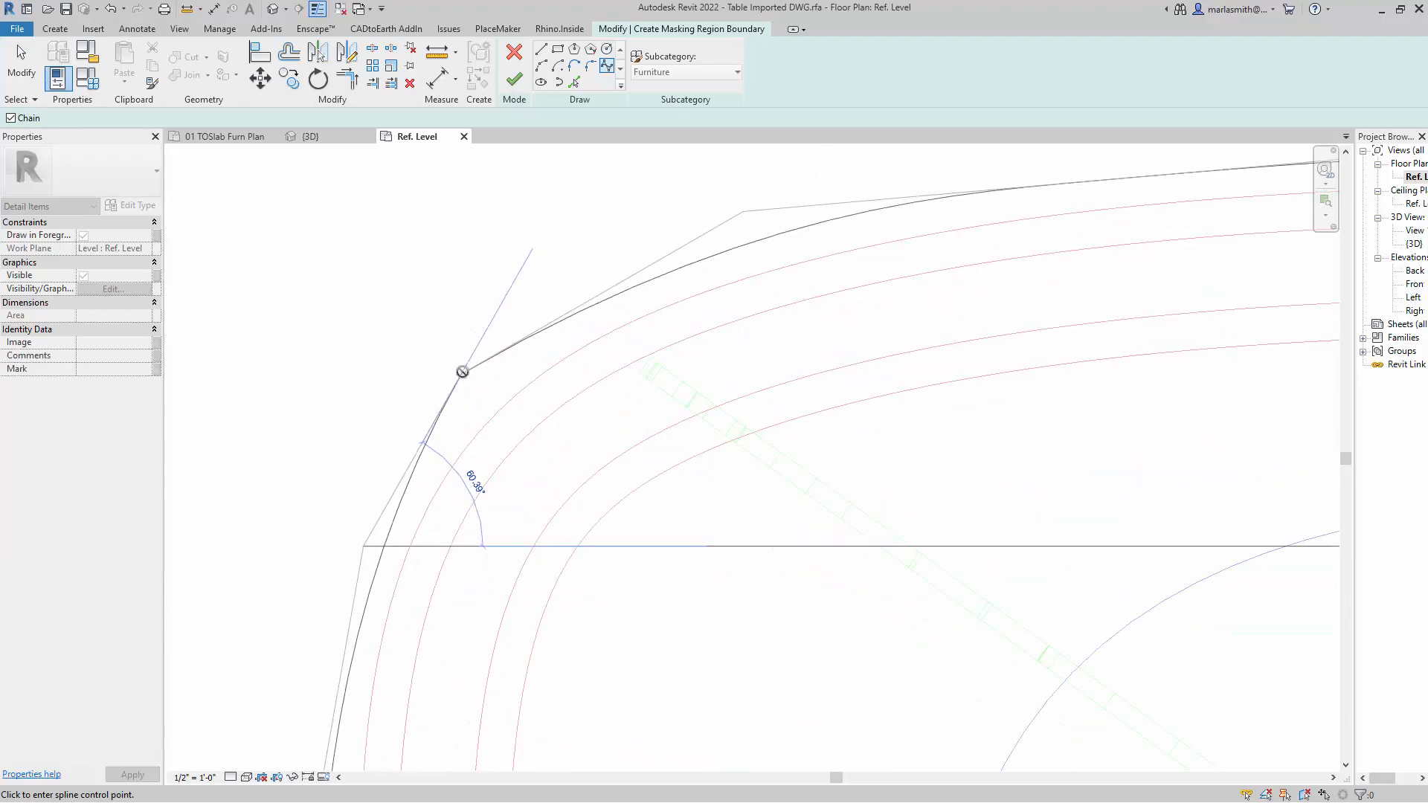
pyautogui.click(429, 417)
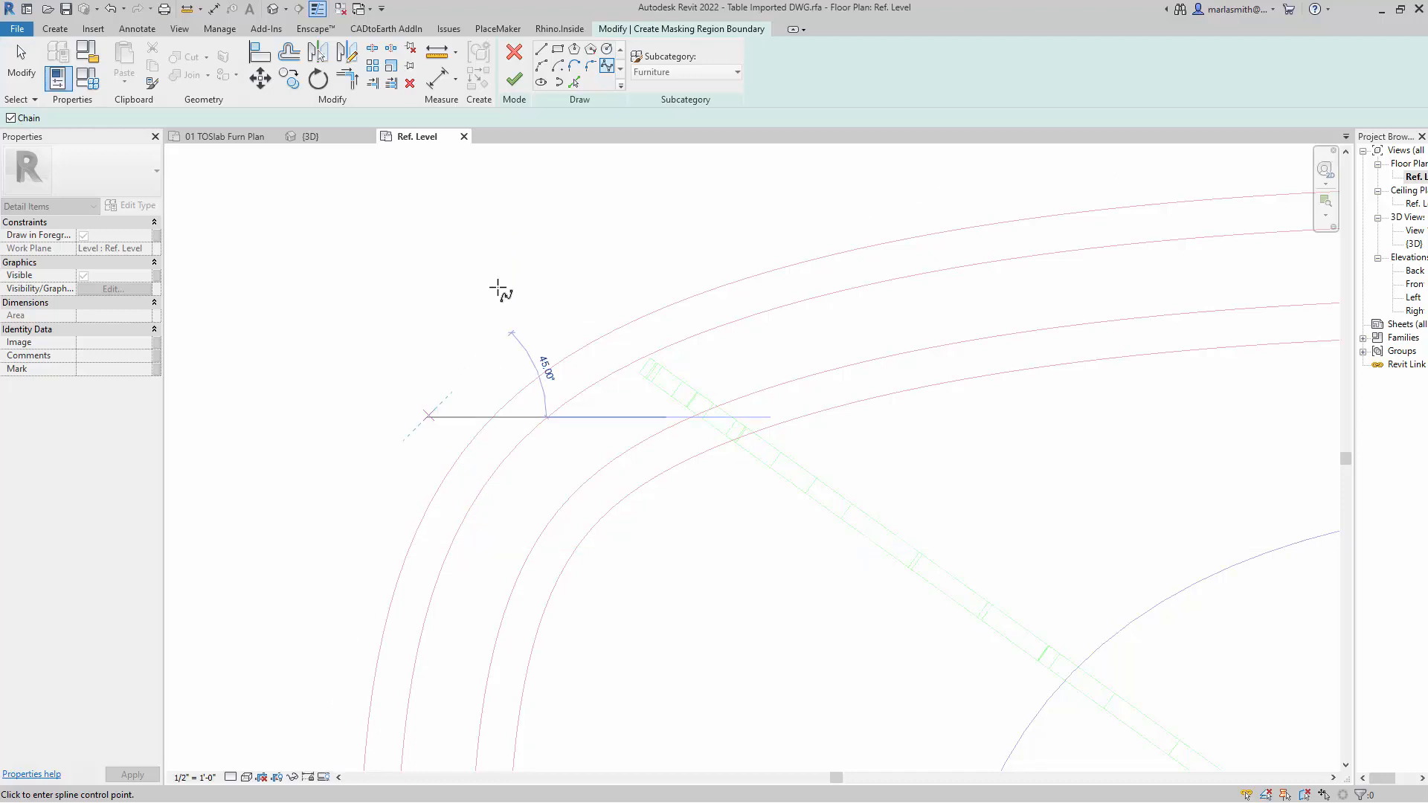
pyautogui.press('Escape')
pyautogui.press('Escape')
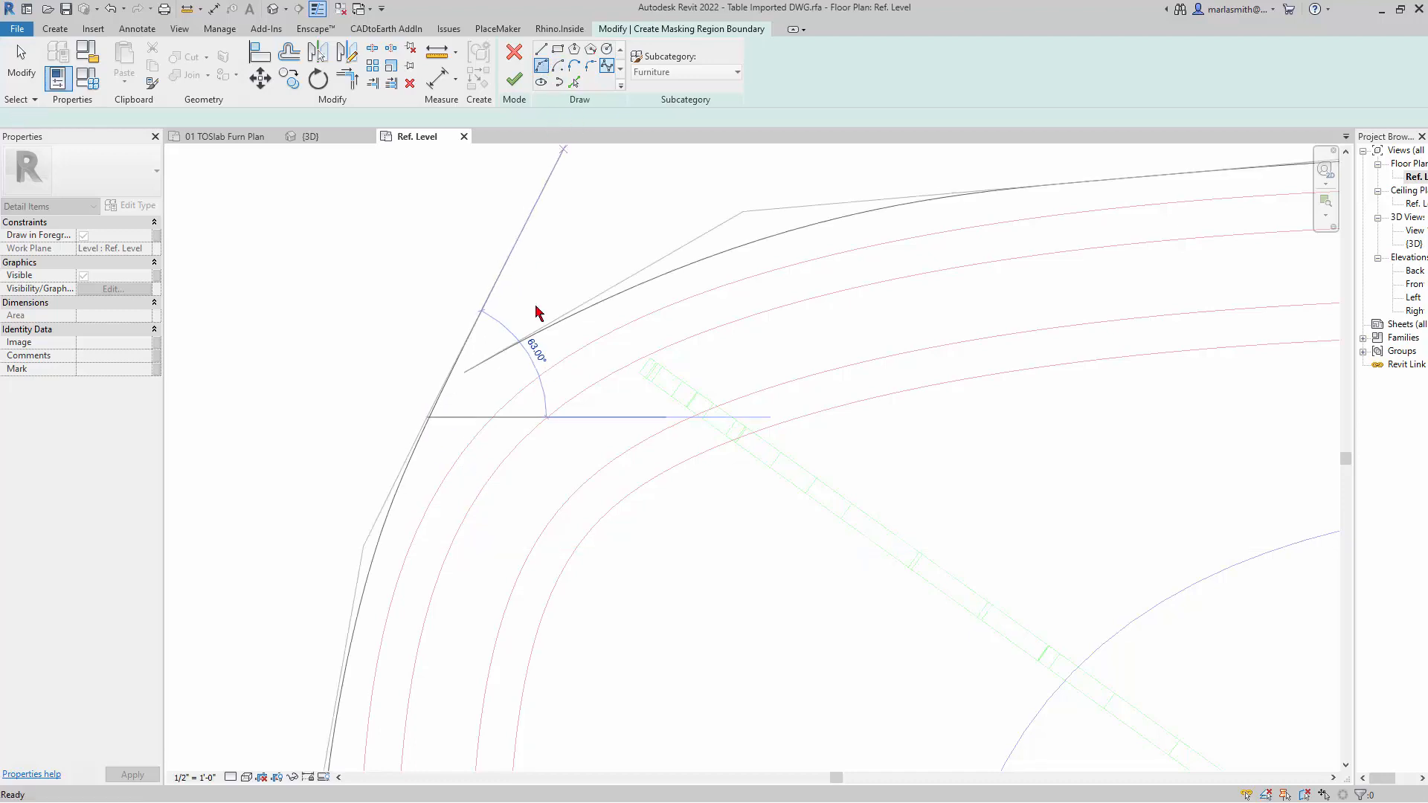
# - Close the gap between the spline ends with an arc of about 1.5 inch radius and finish the masking region
pyautogui.click(464, 372)
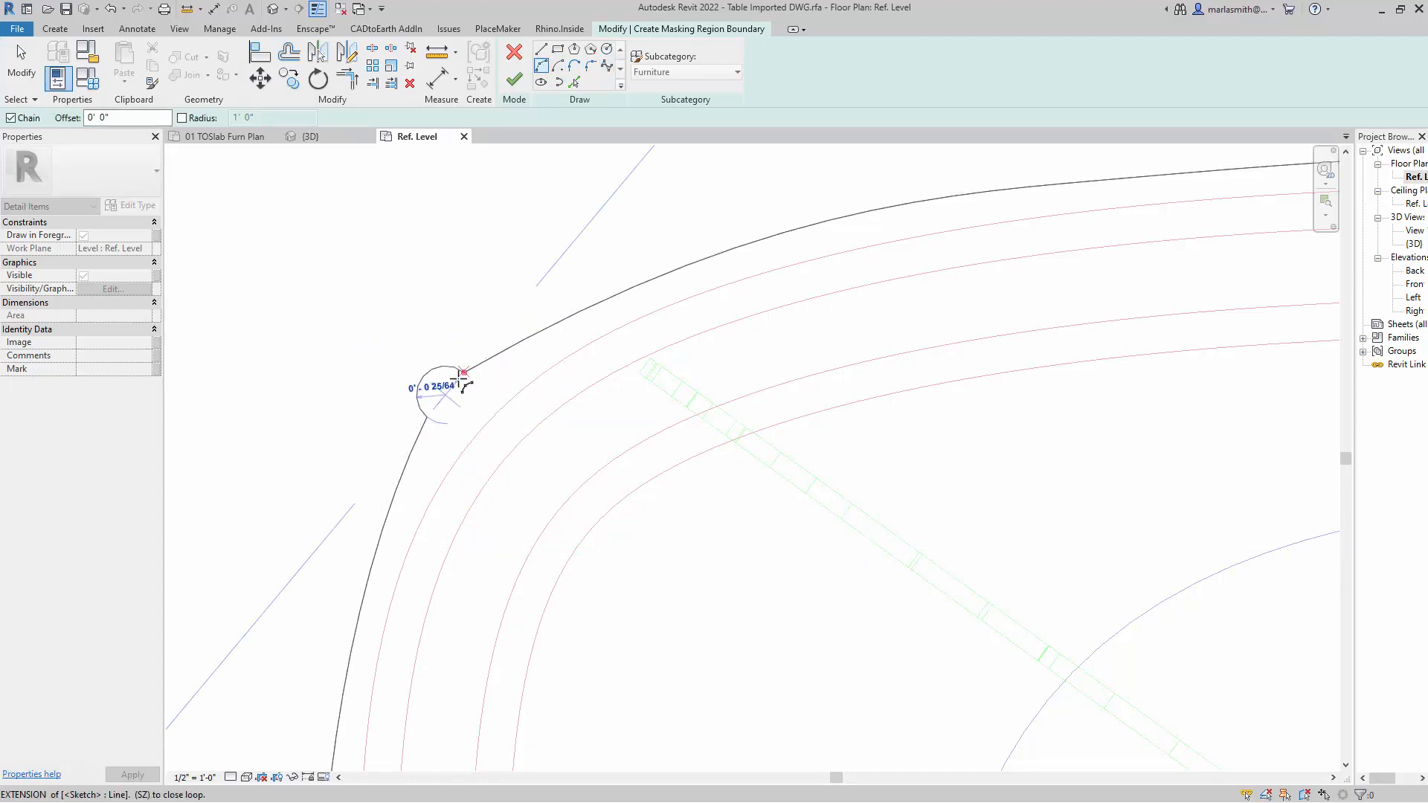
pyautogui.scroll(3, 444, 392)
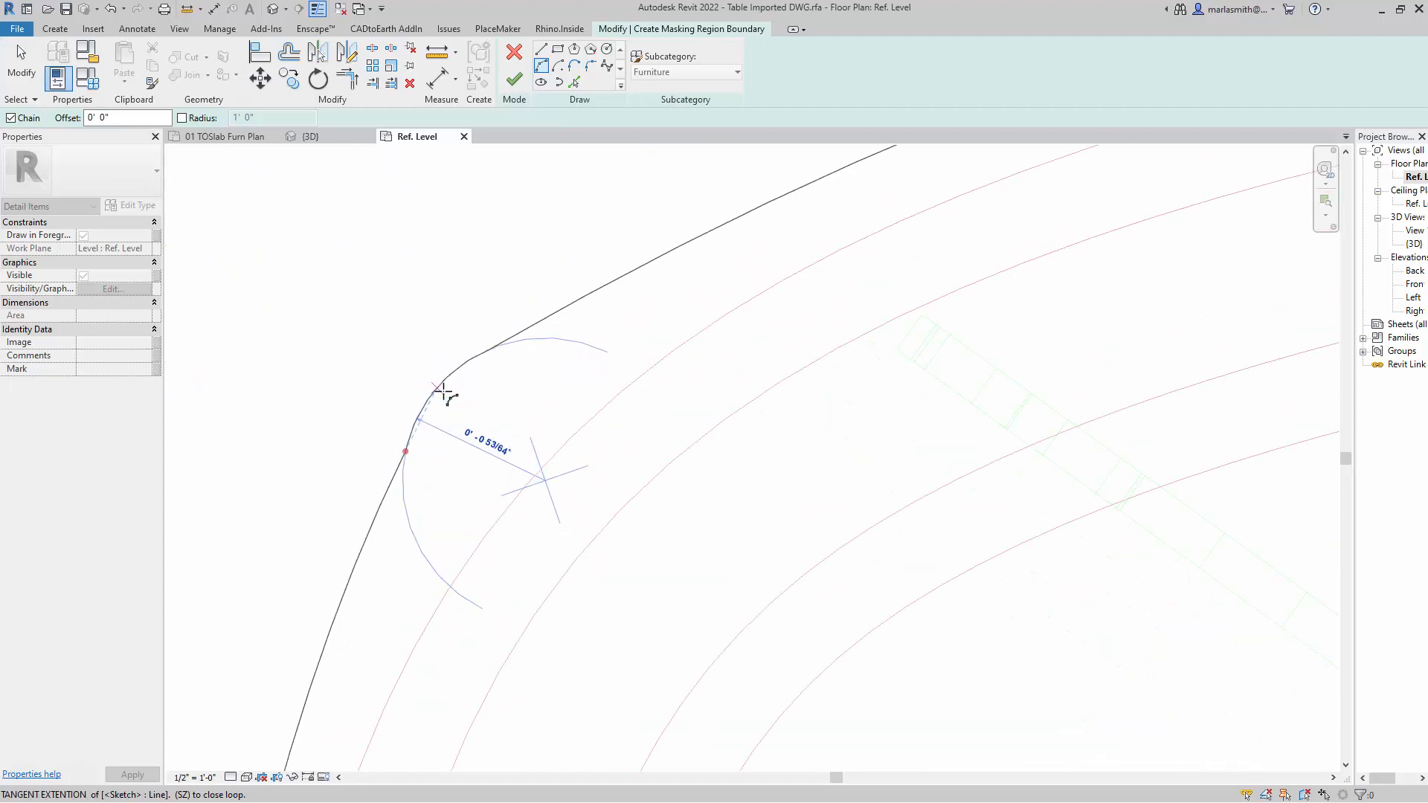
pyautogui.click(444, 393)
pyautogui.scroll(-3, 440, 367)
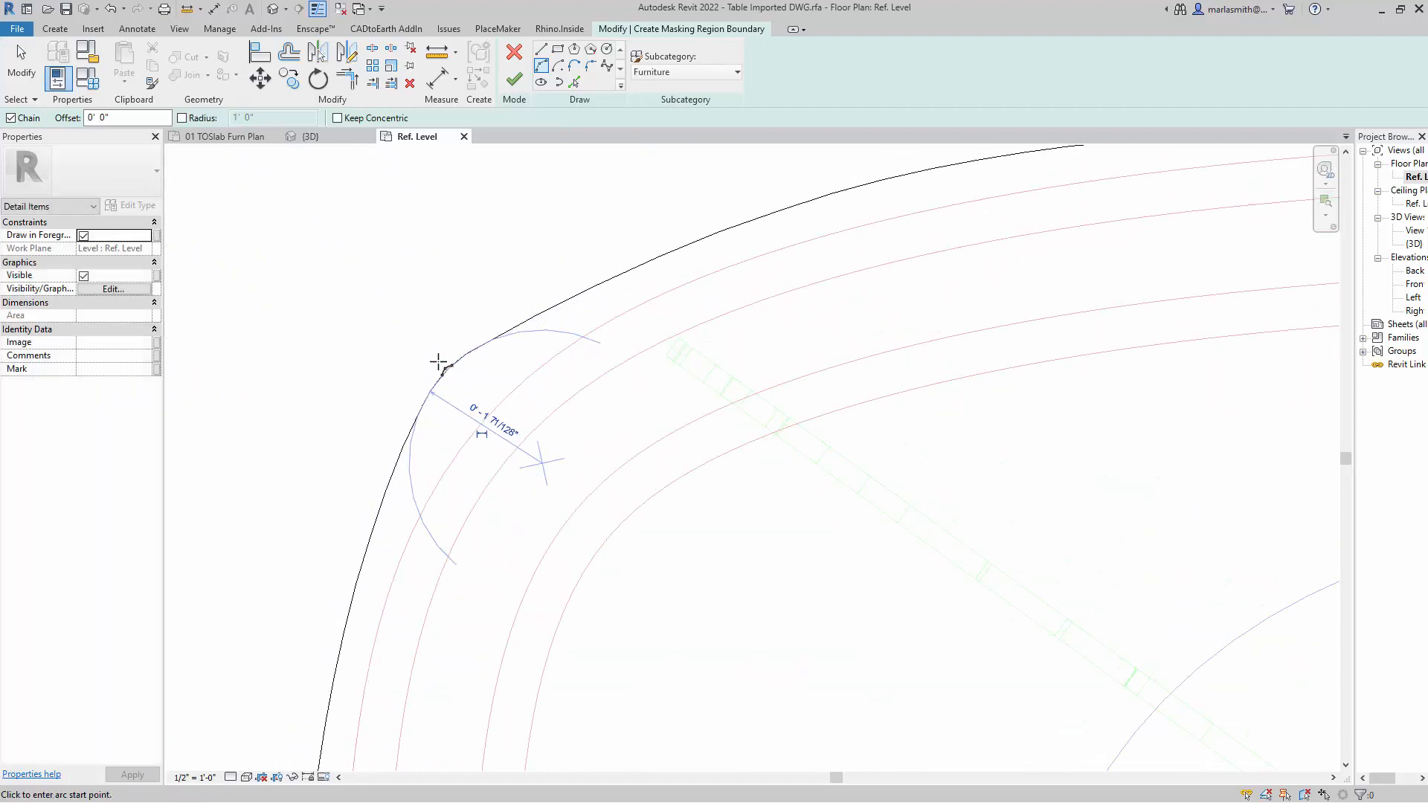
pyautogui.press('Escape')
pyautogui.press('Escape')
pyautogui.scroll(-5, 437, 295)
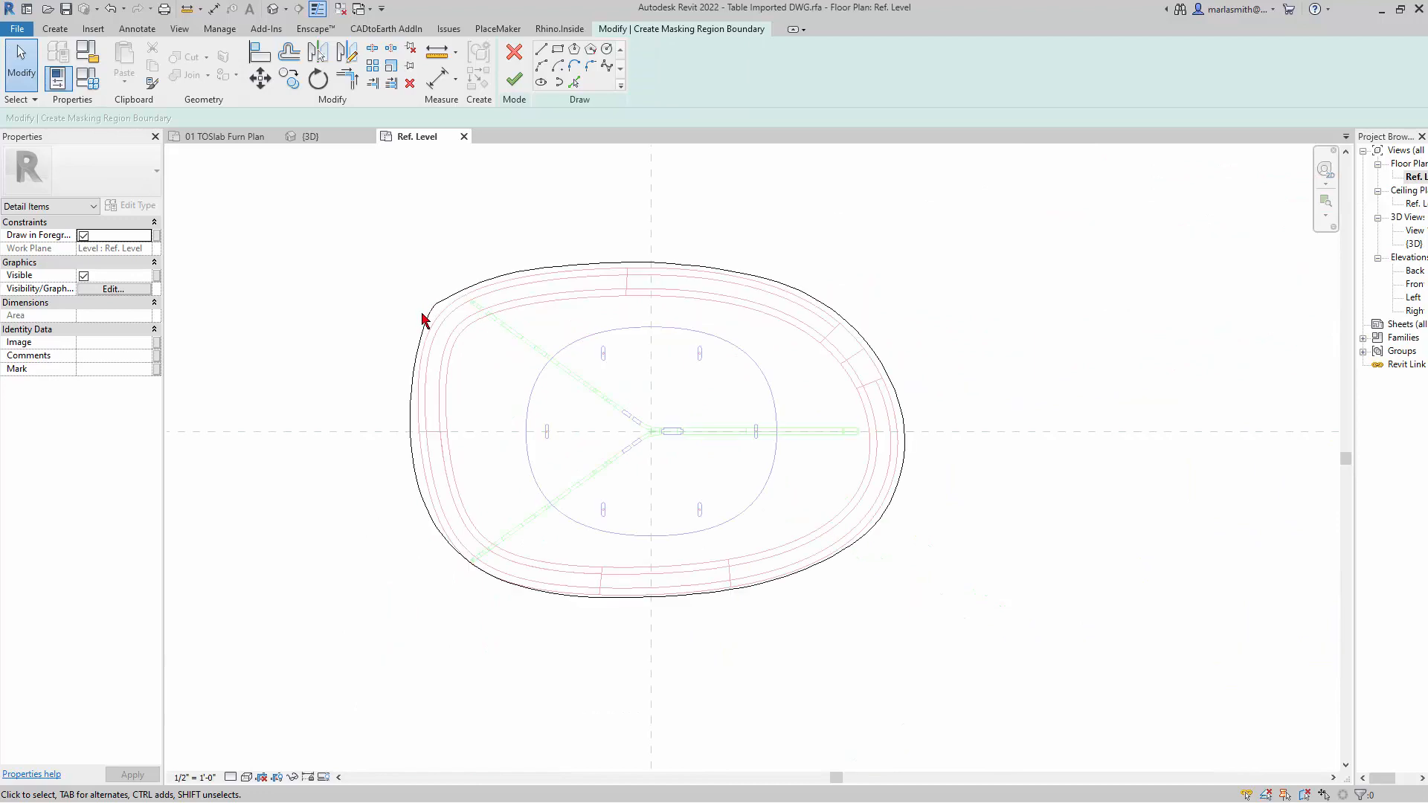
pyautogui.scroll(-2, 422, 319)
pyautogui.click(514, 80)
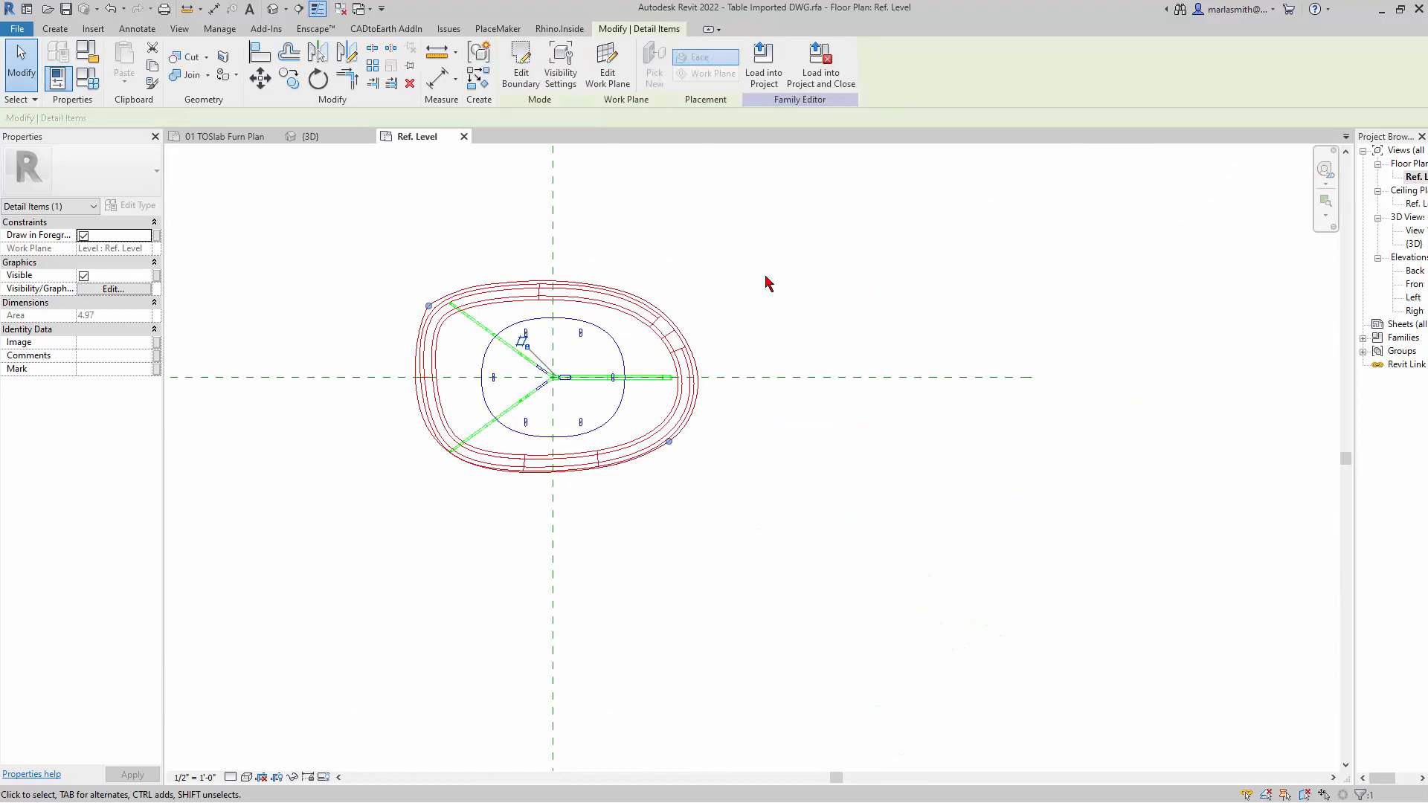
pyautogui.click(767, 283)
# - Review and accept the family element visibility settings of the imported table DWG in the Ref. Level plan
pyautogui.click(607, 344)
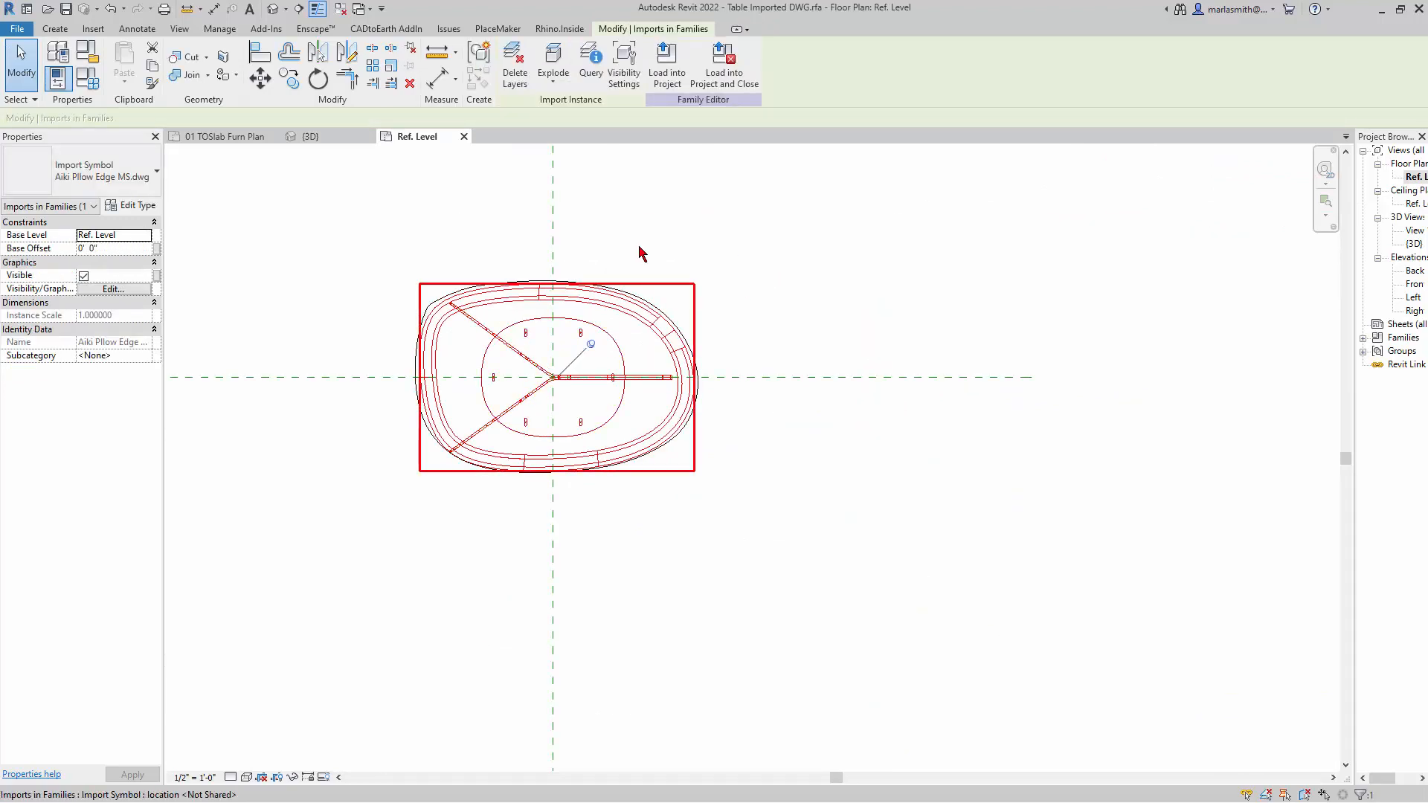
pyautogui.click(625, 66)
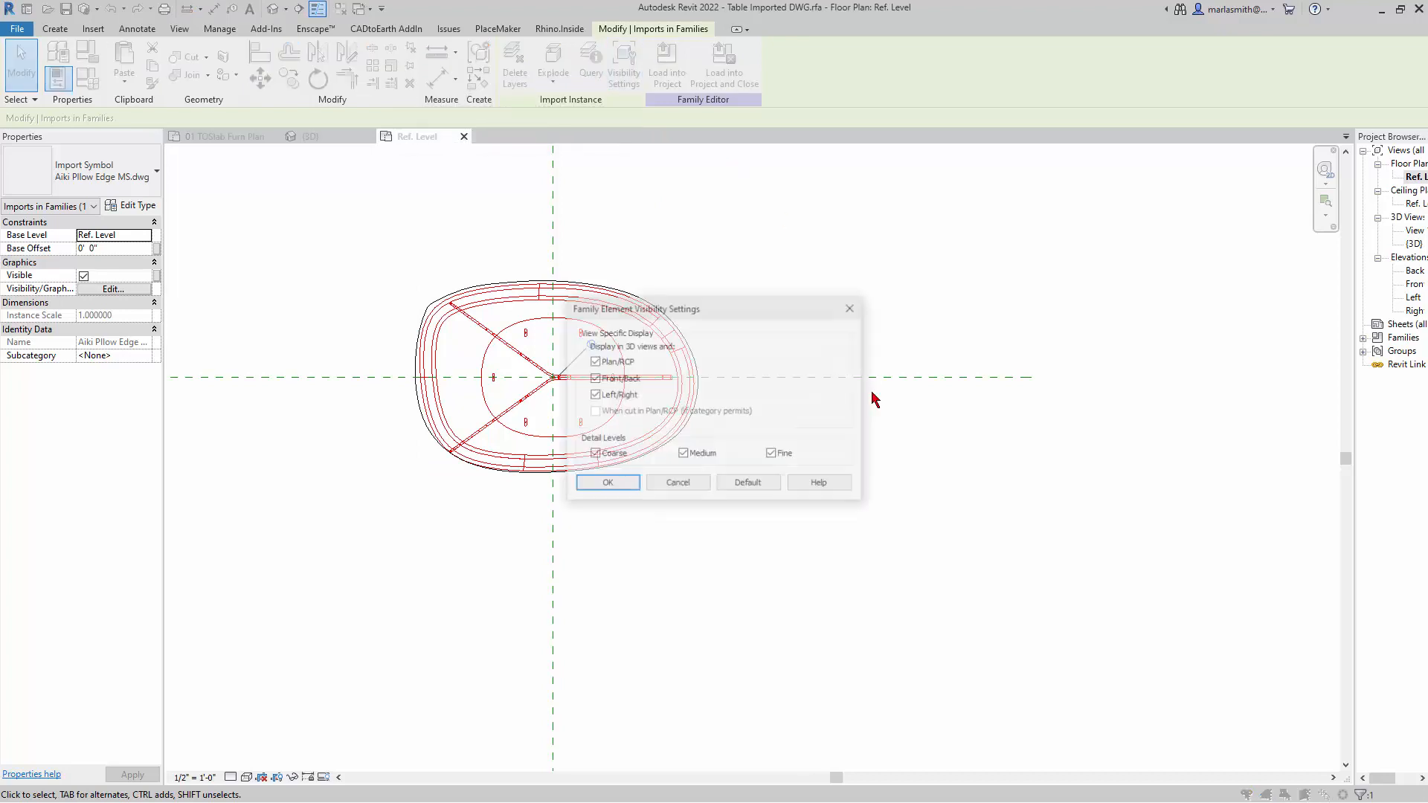
pyautogui.click(606, 484)
pyautogui.click(722, 469)
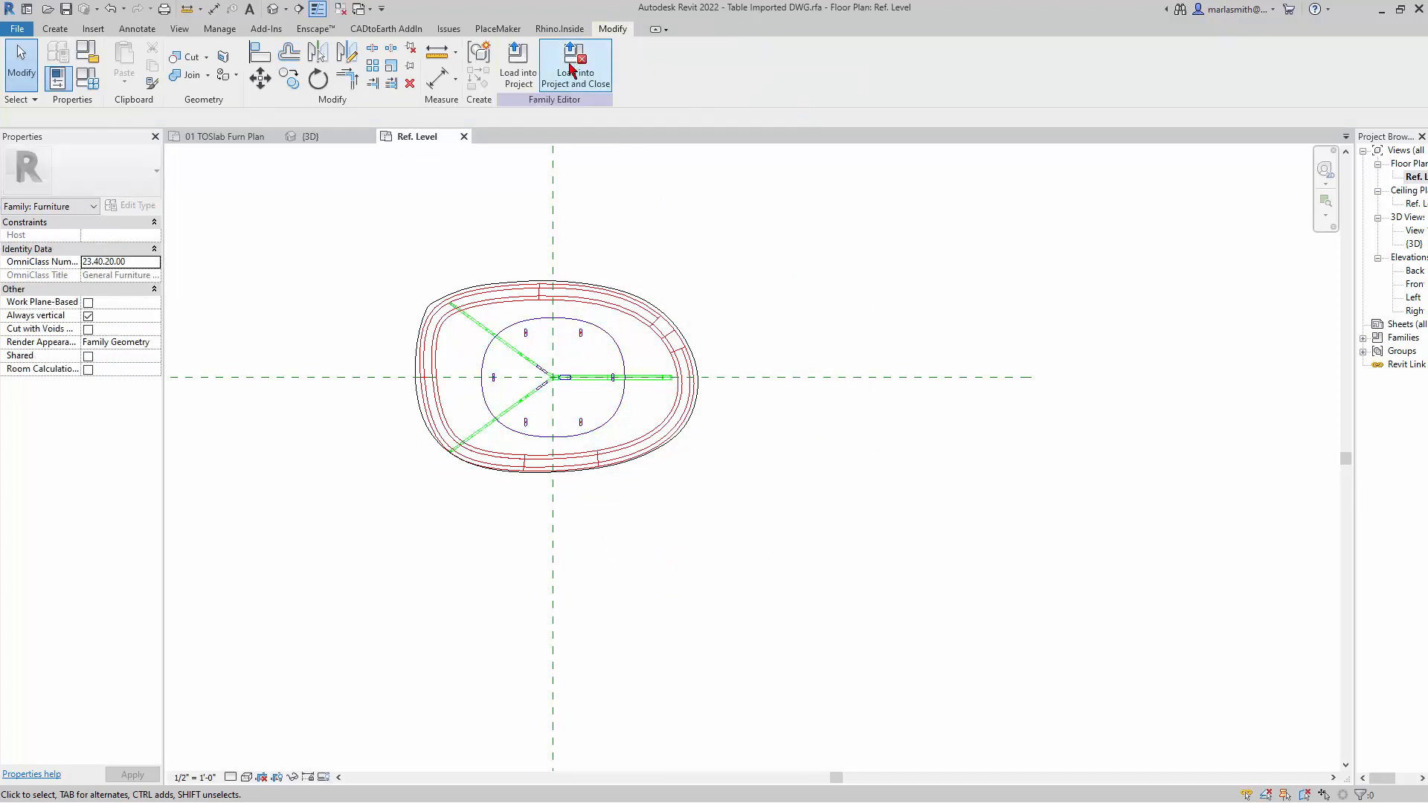
# - Load the Table Imported DWG family into the furniture project, overwriting the existing version, and check its outline in the floor plan
pyautogui.click(519, 71)
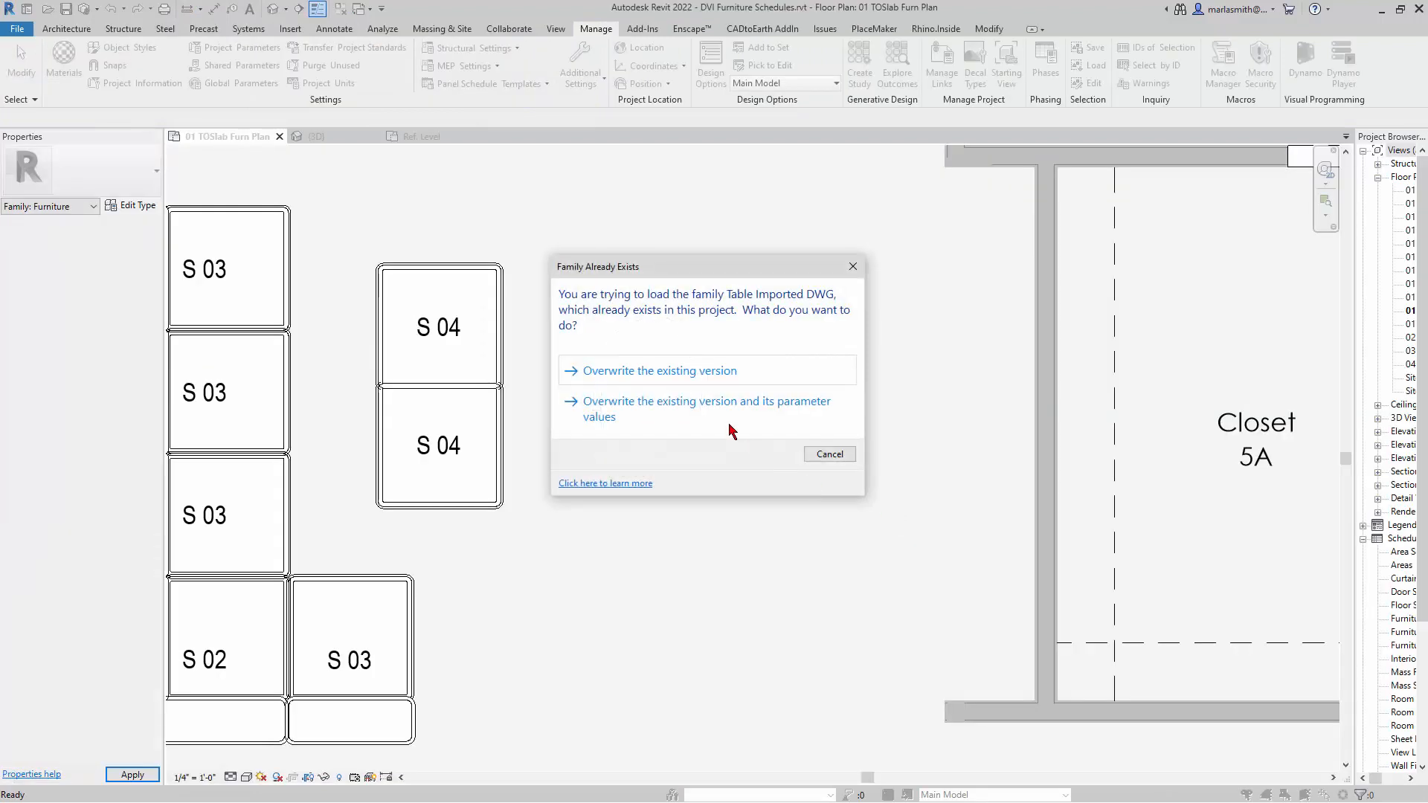
pyautogui.click(701, 372)
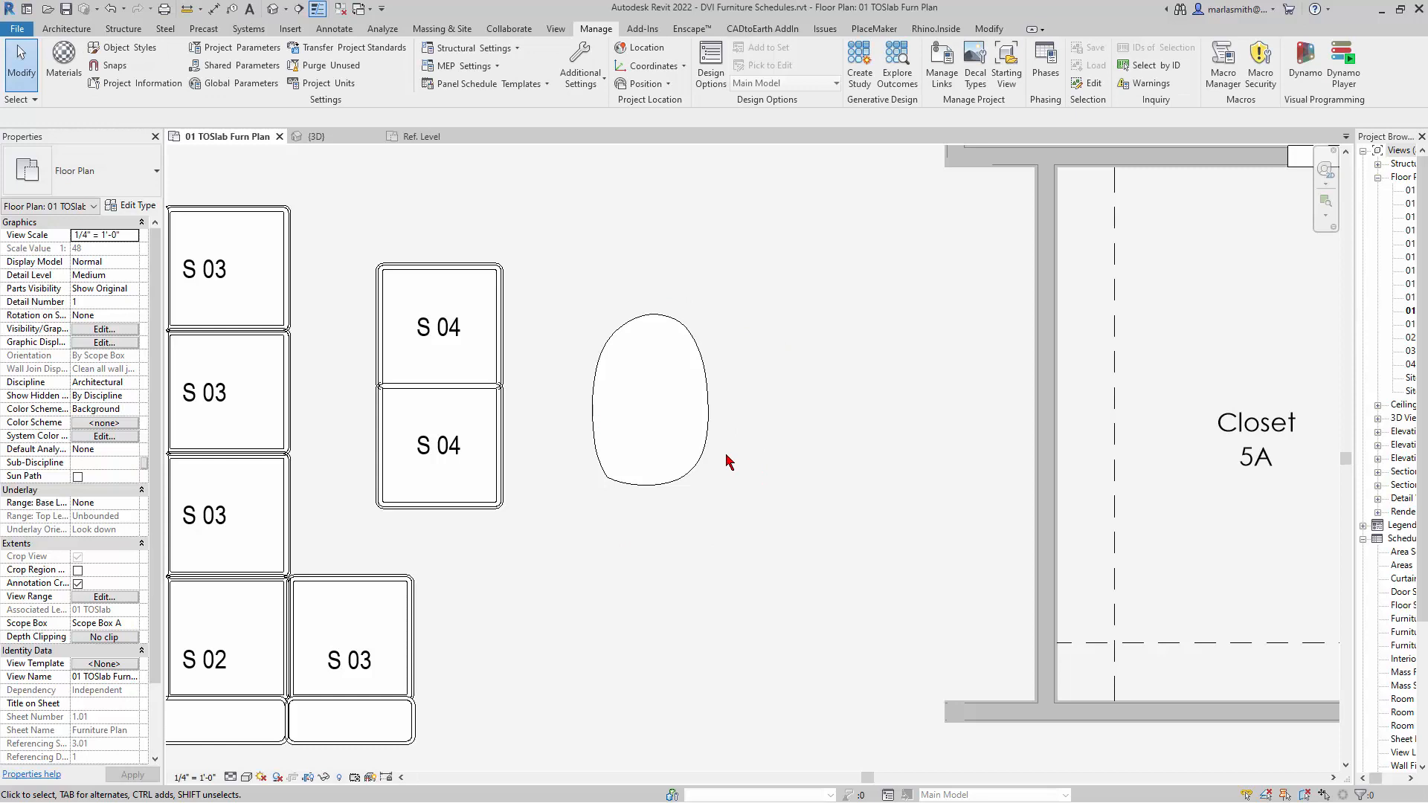
pyautogui.scroll(-3, 626, 438)
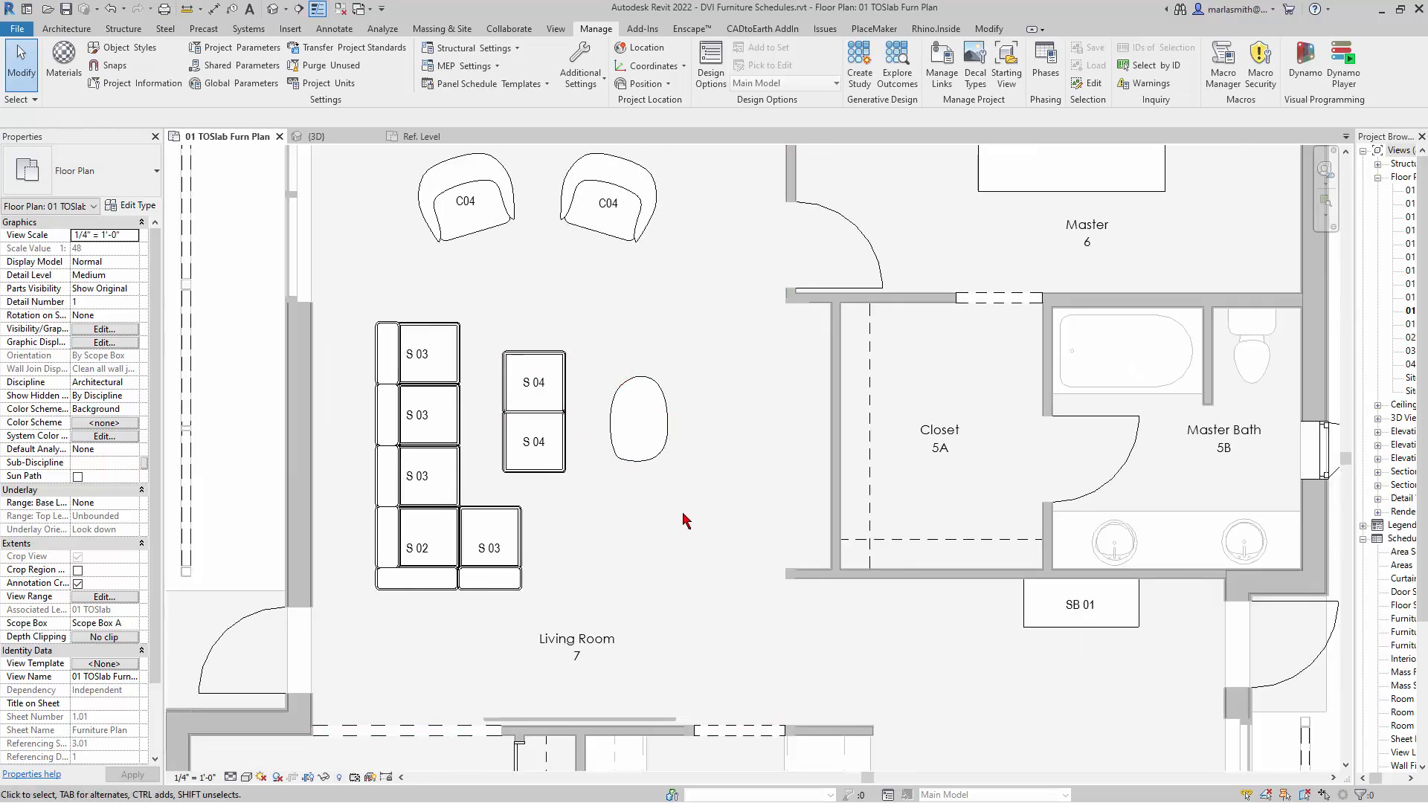
pyautogui.scroll(2, 666, 453)
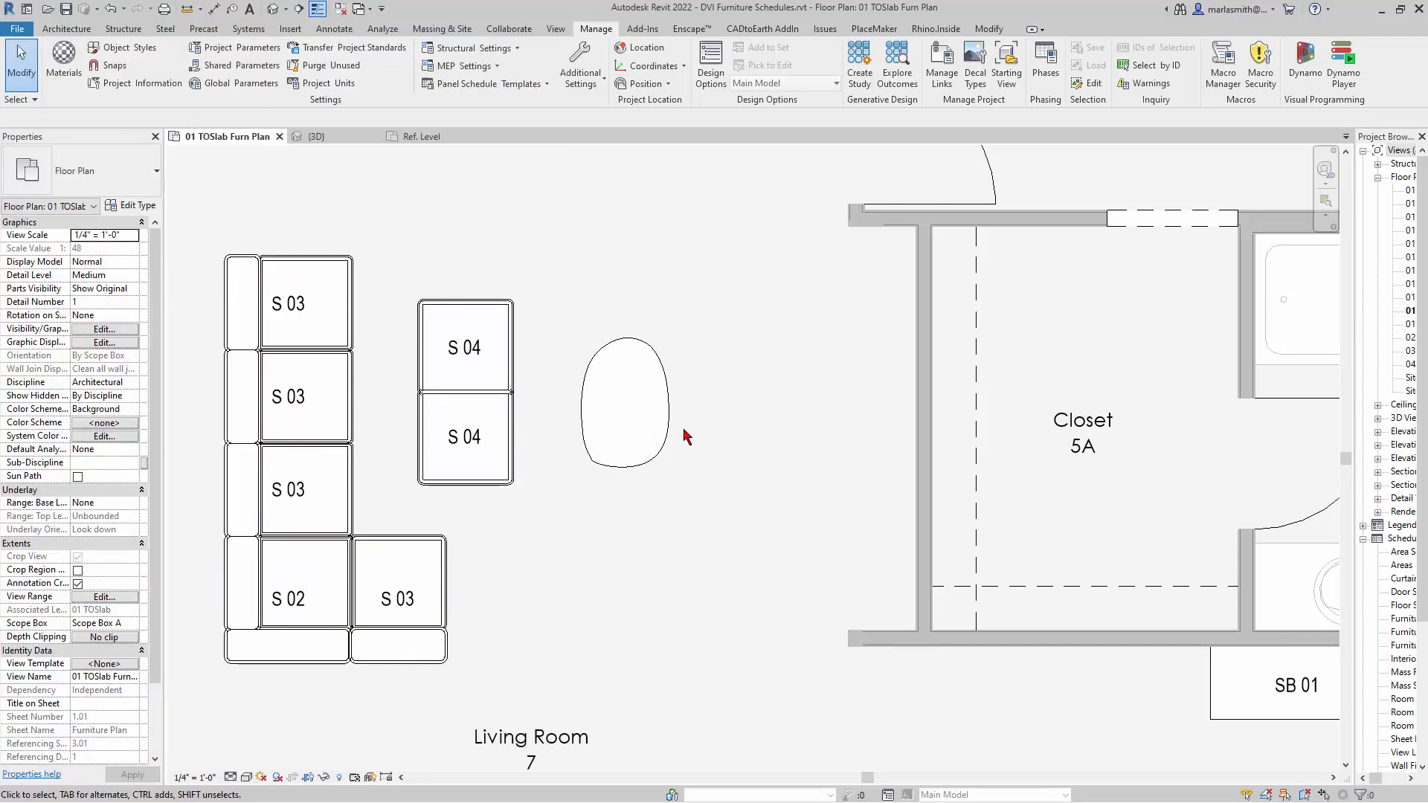
# - Move the imported table from beside the living room sofa to just below the round stool in the lower seating area
pyautogui.scroll(-6, 682, 437)
pyautogui.click(678, 427)
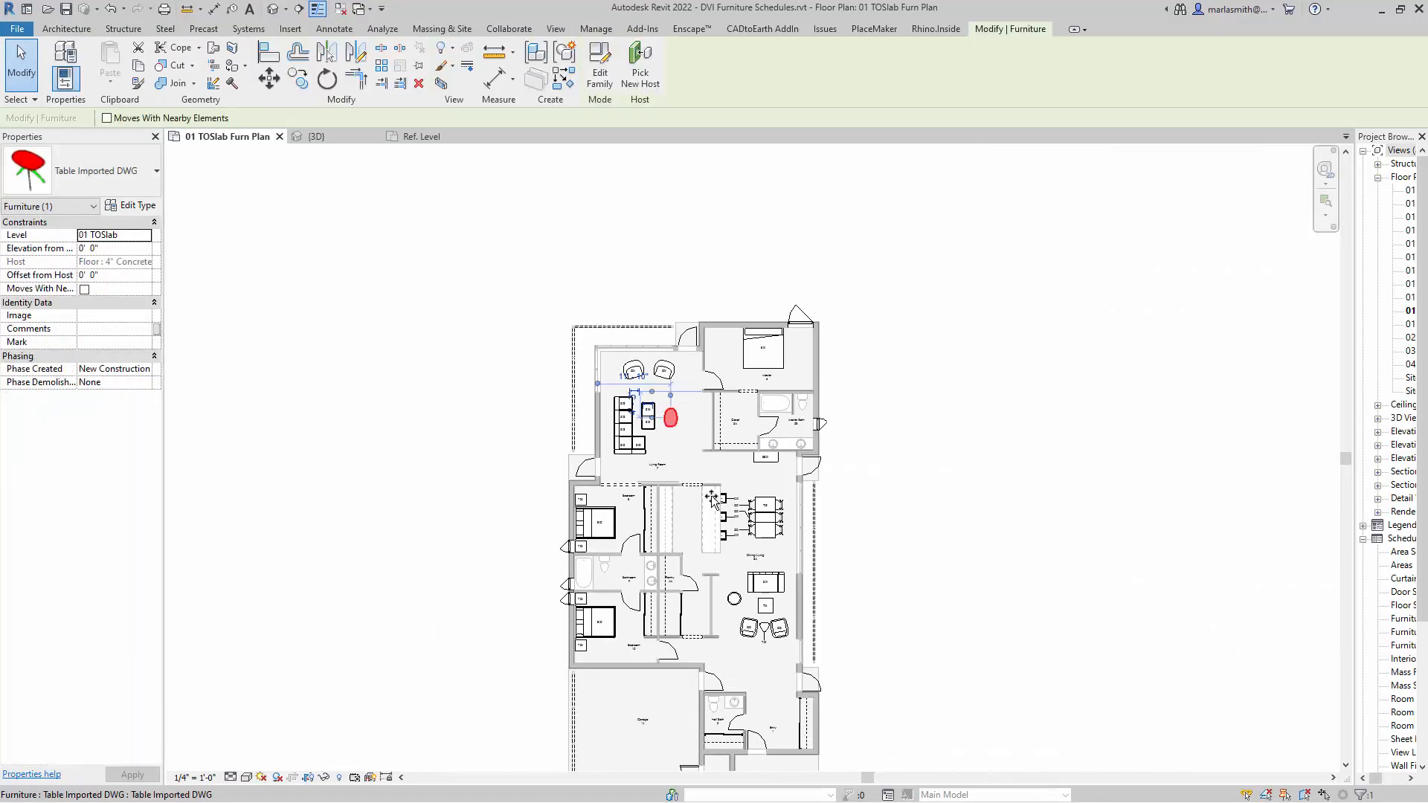
pyautogui.moveTo(678, 428); pyautogui.dragTo(733, 627)
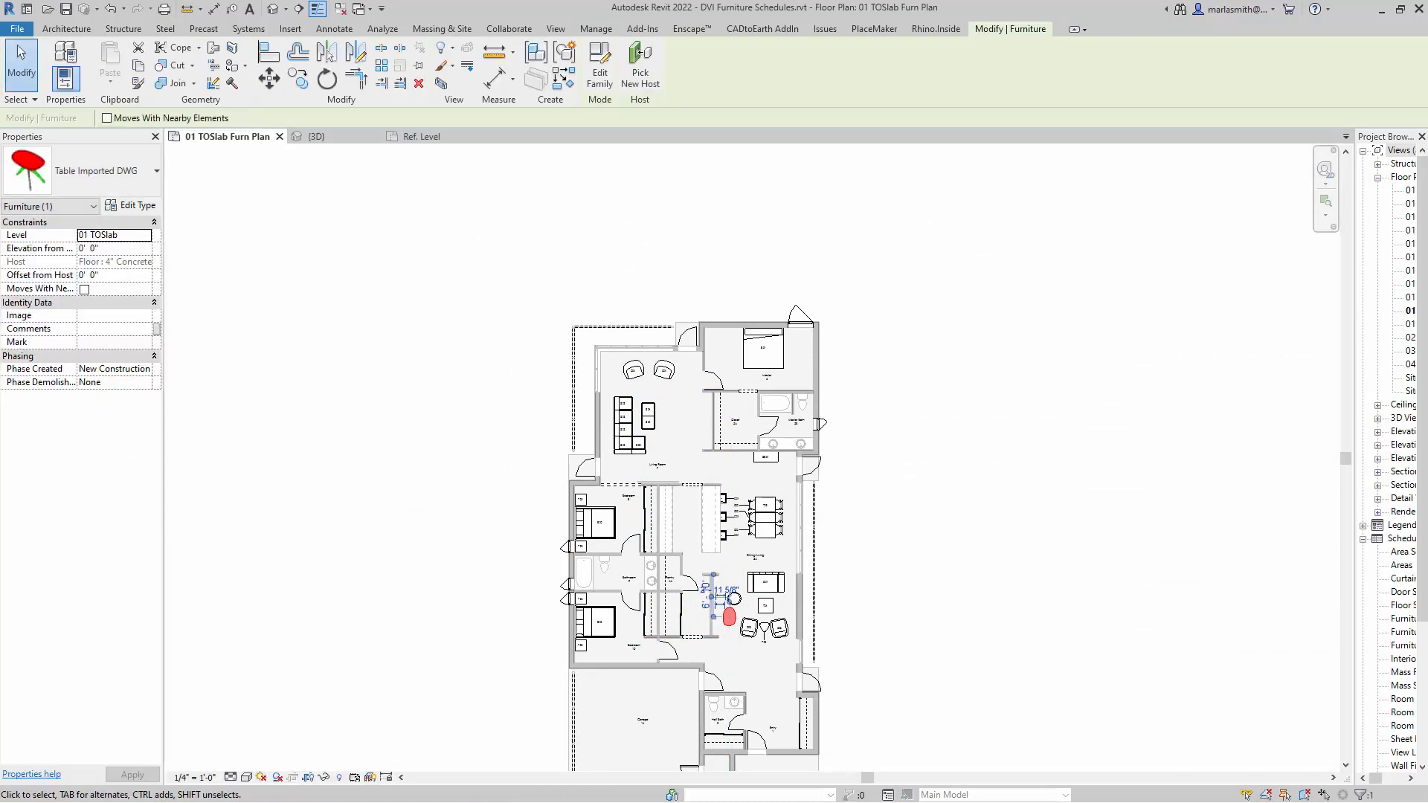
pyautogui.scroll(-5, 381, 409)
# - Reduce the Revit window so it sits beside the Enscape render, and deselect the imported table in the floor plan
pyautogui.click(1401, 9)
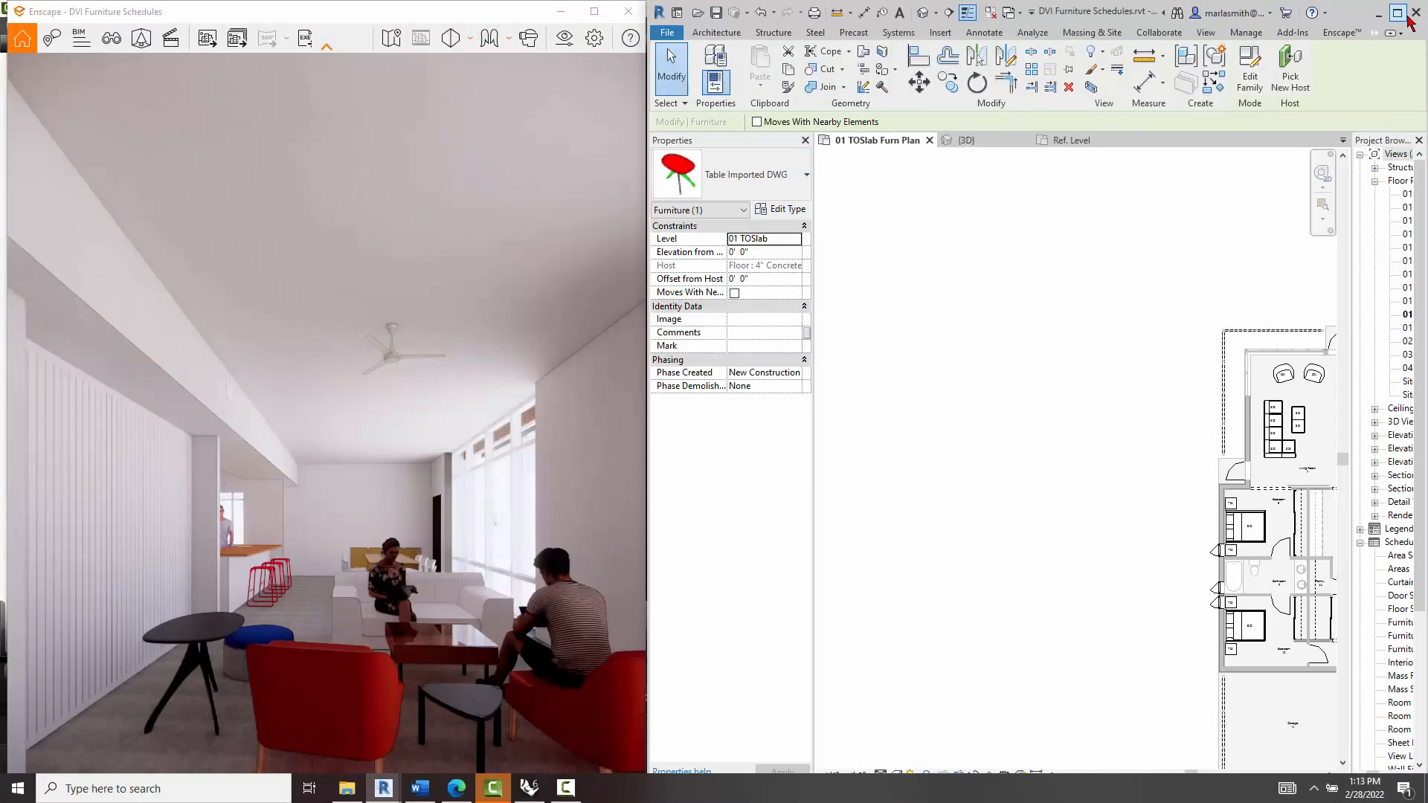
pyautogui.scroll(-3, 965, 498)
pyautogui.scroll(3, 1215, 479)
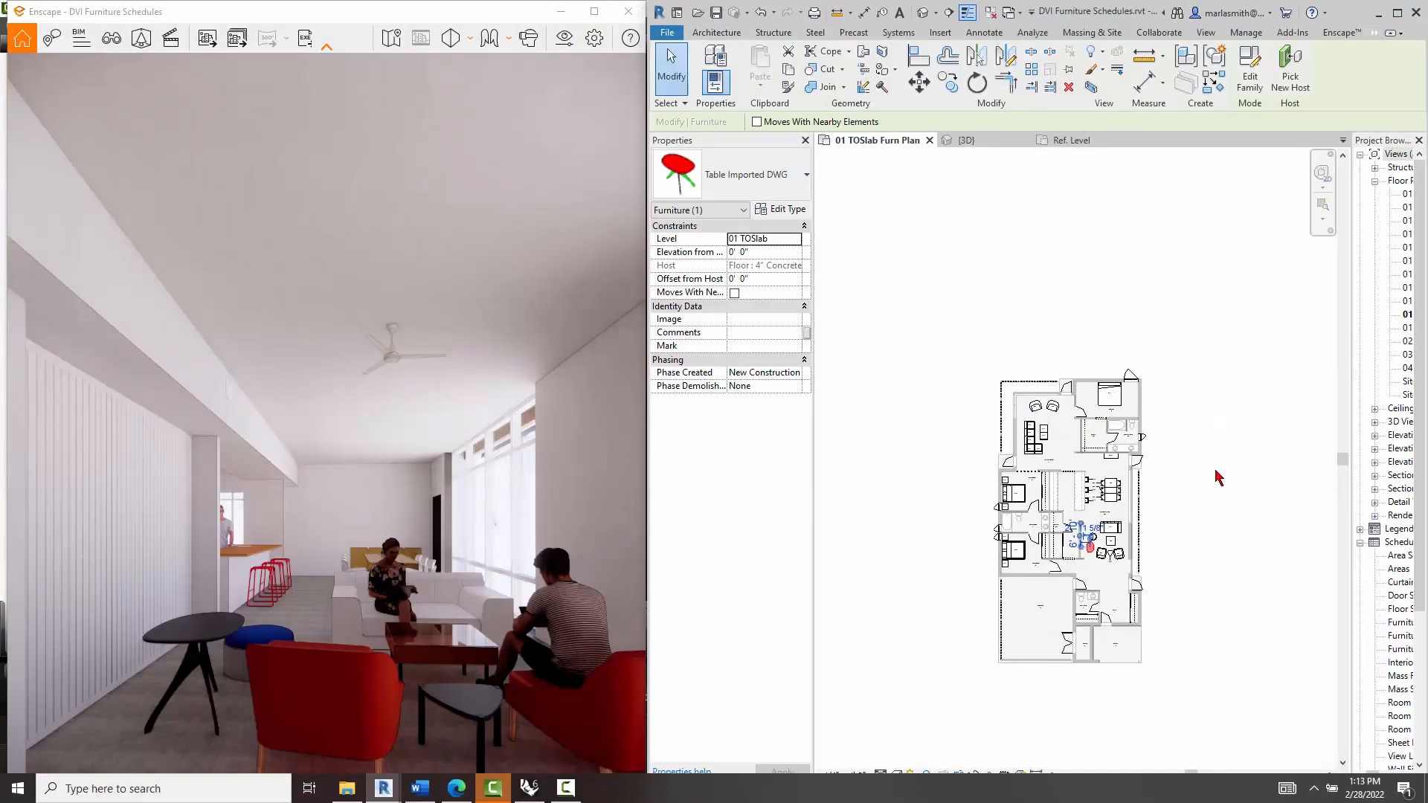
pyautogui.click(1086, 250)
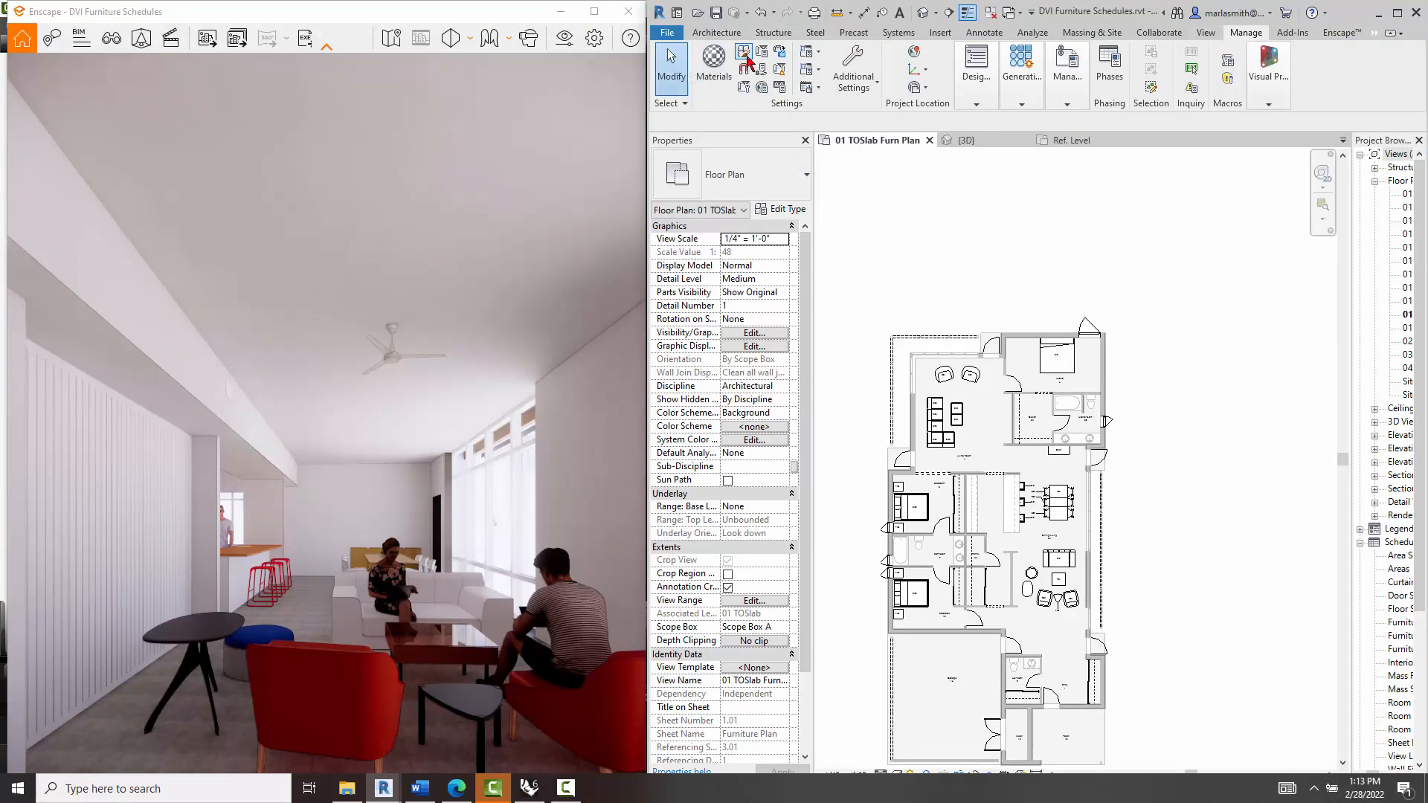
# - Assign the Tread Riser - White material to the imported Legs layer in the project's object styles and apply it
pyautogui.click(744, 53)
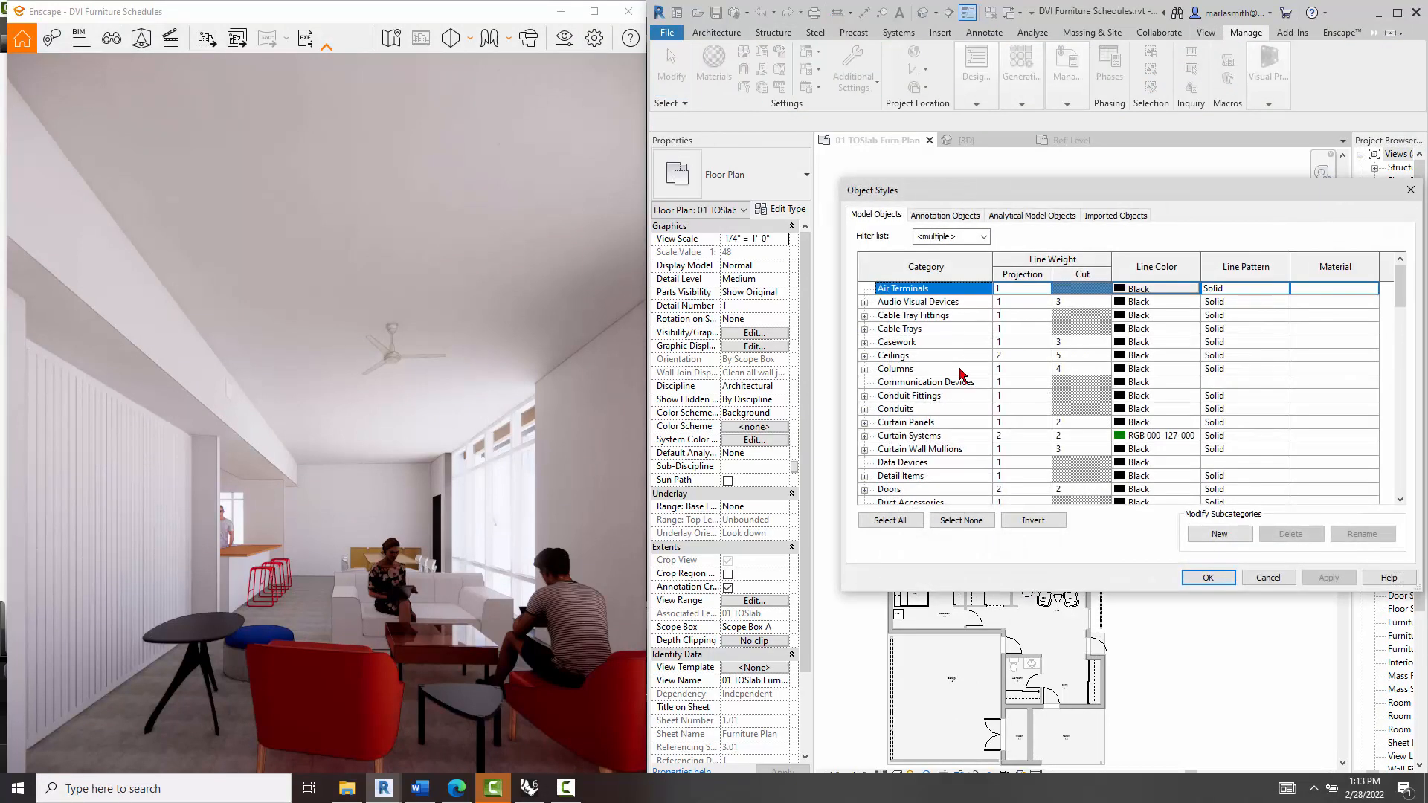
pyautogui.click(1130, 216)
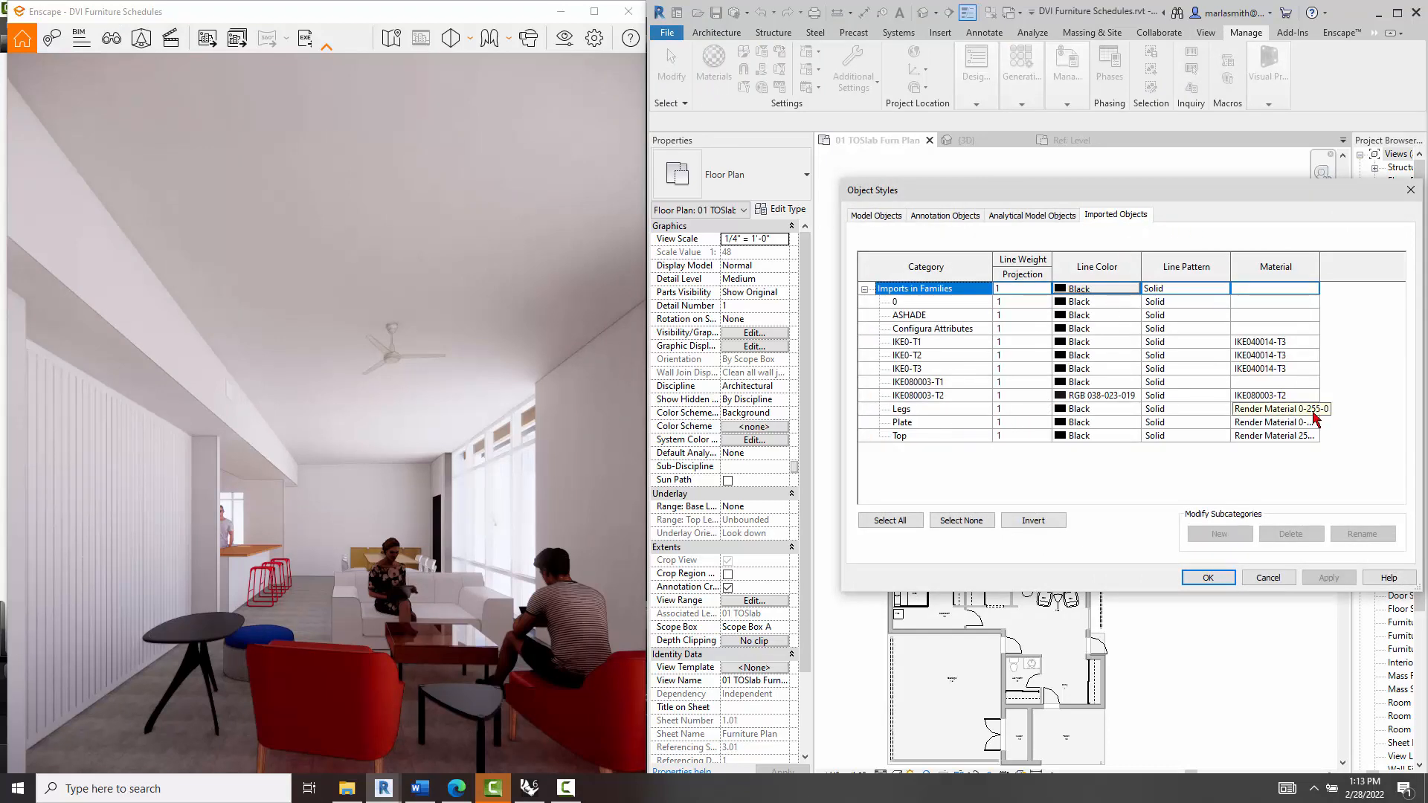
pyautogui.click(1316, 416)
pyautogui.click(1313, 409)
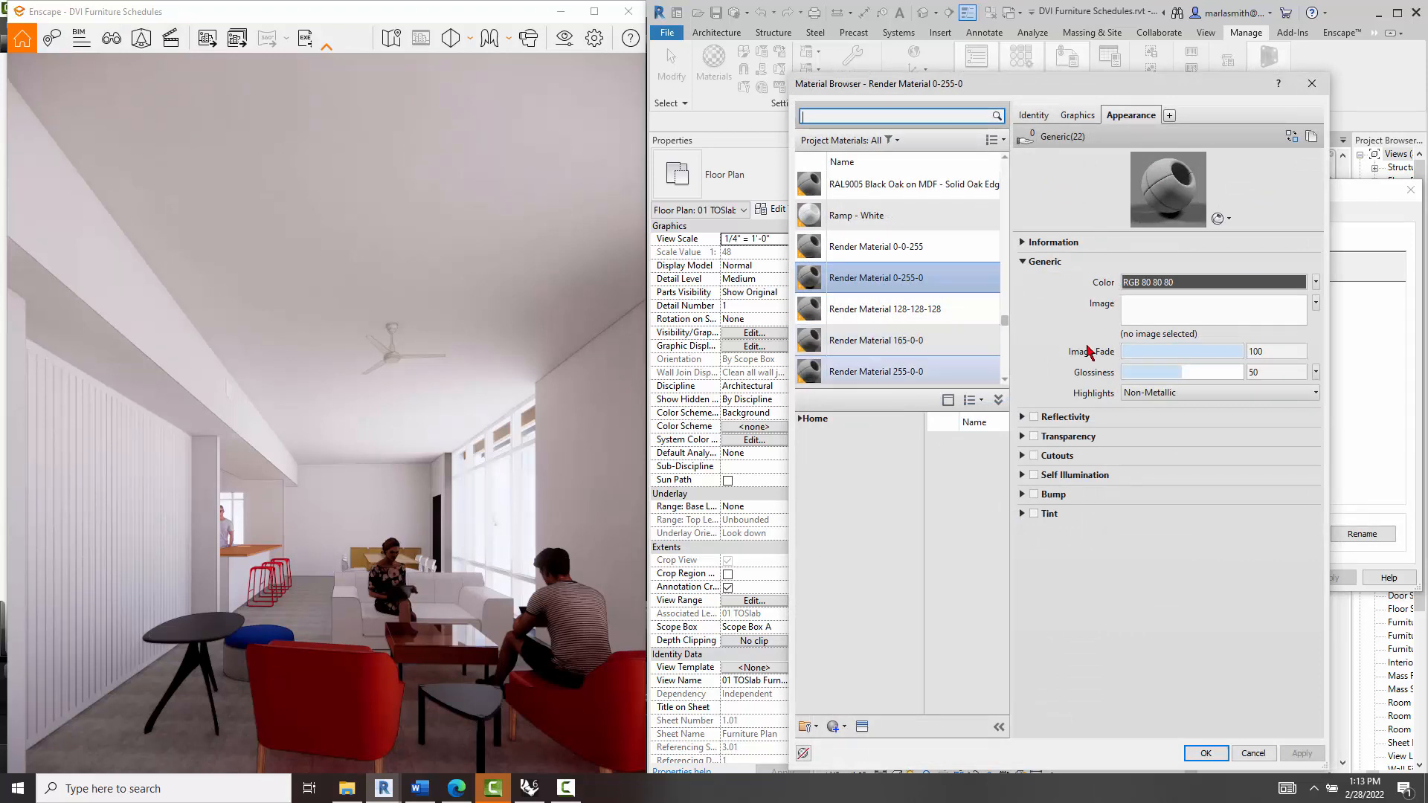
pyautogui.moveTo(1005, 321); pyautogui.dragTo(1007, 365)
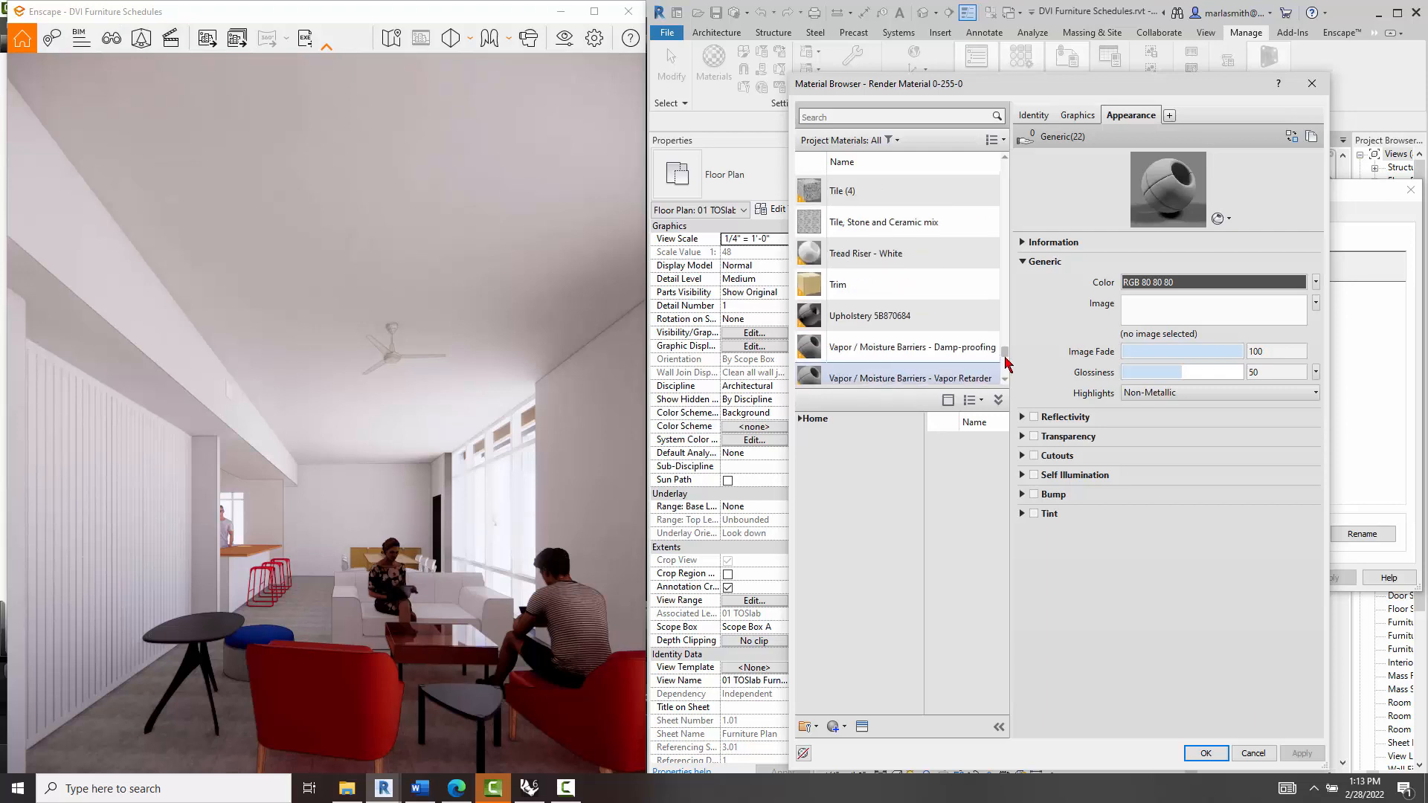
pyautogui.click(863, 256)
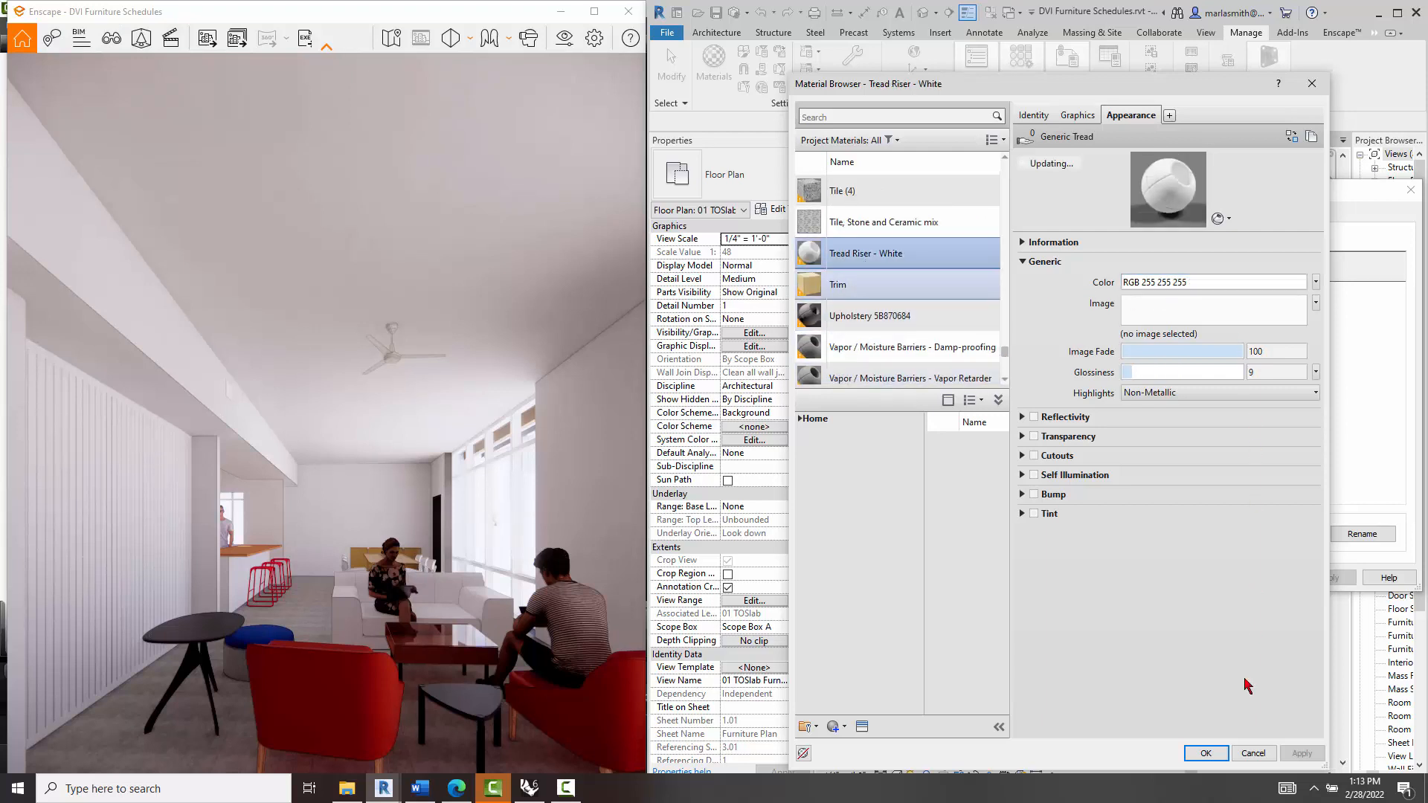
pyautogui.click(1206, 752)
pyautogui.click(1328, 580)
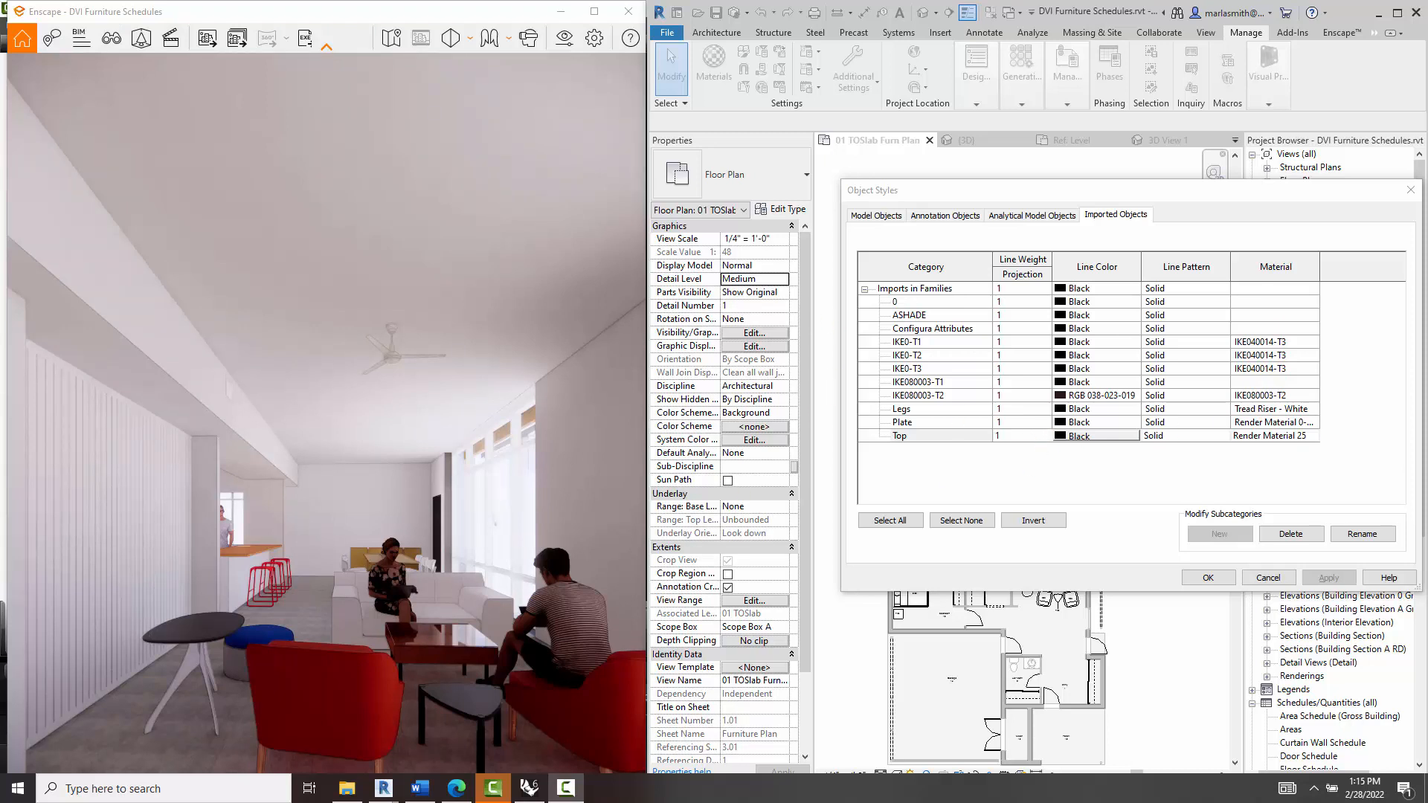
# - Assign the Glass - Clear, Grey material with its render appearance used for shading to the imported Top layer
pyautogui.click(1312, 436)
pyautogui.click(1314, 437)
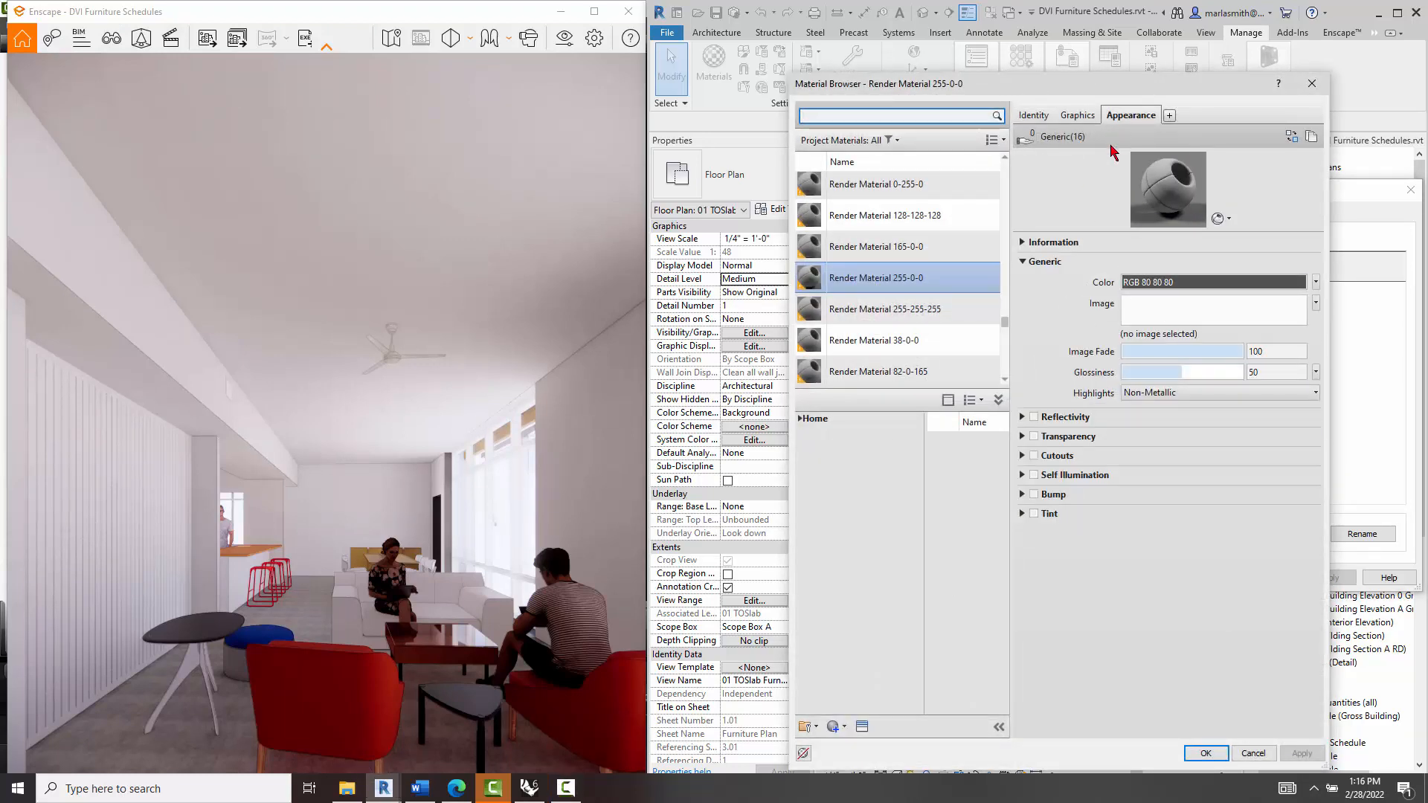
pyautogui.click(883, 112)
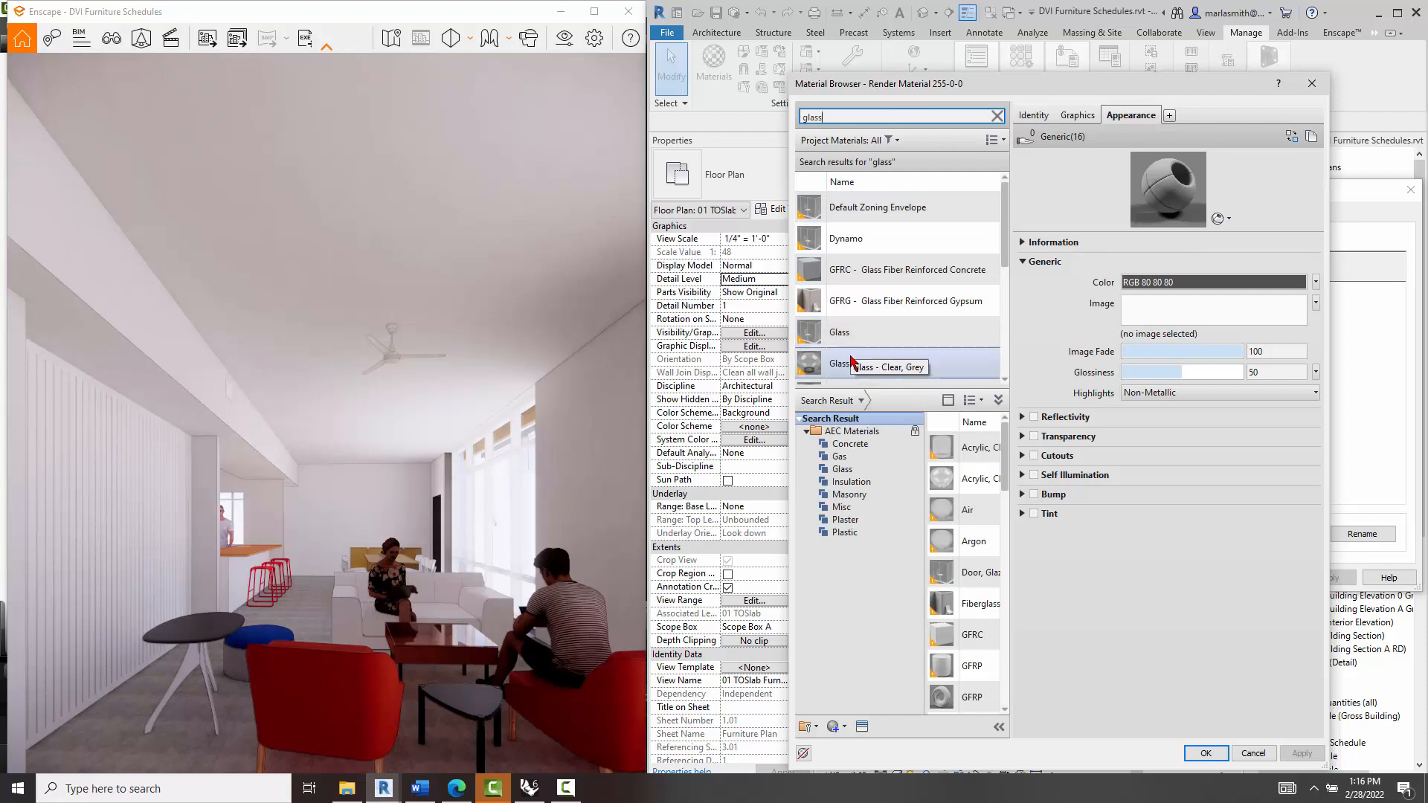
pyautogui.click(881, 372)
pyautogui.click(1076, 117)
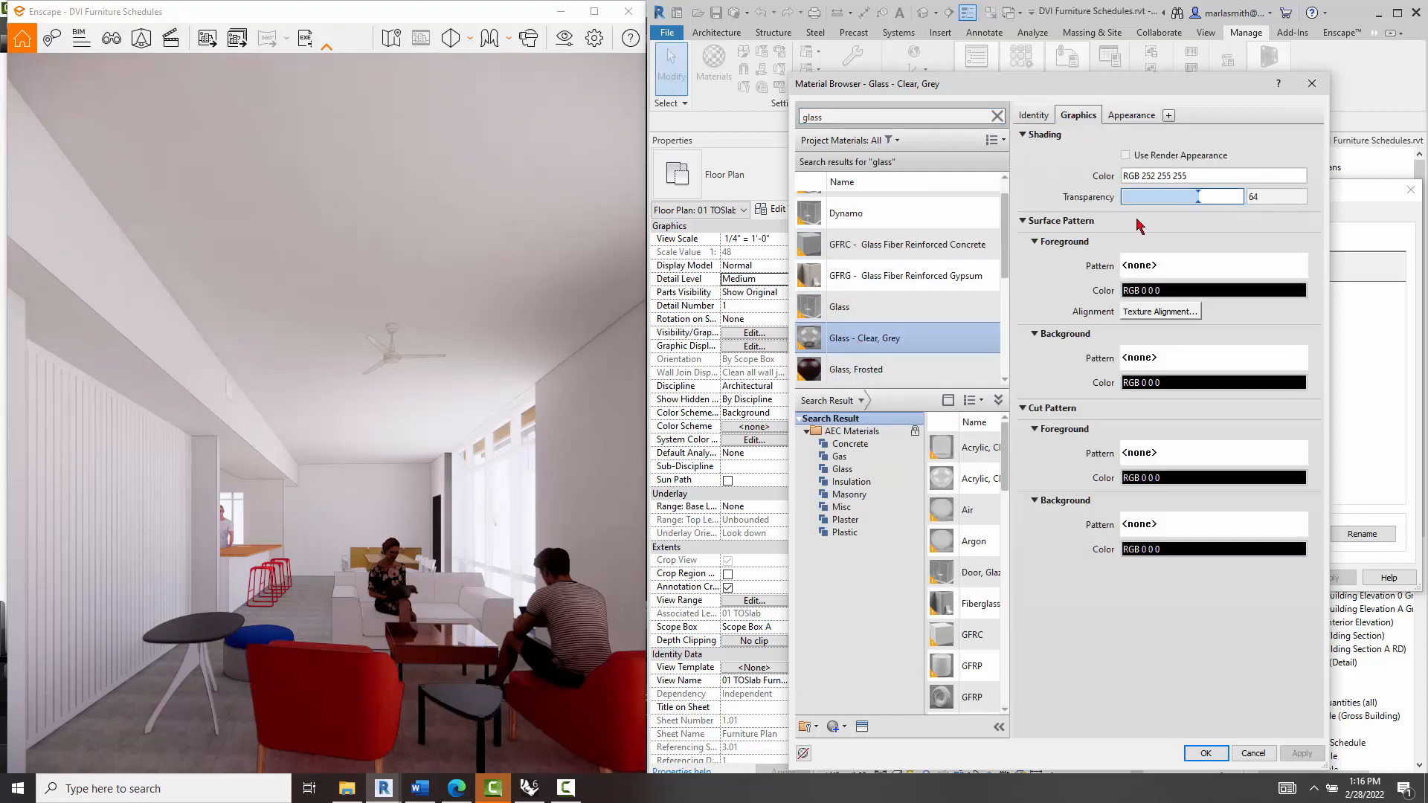
pyautogui.click(1126, 155)
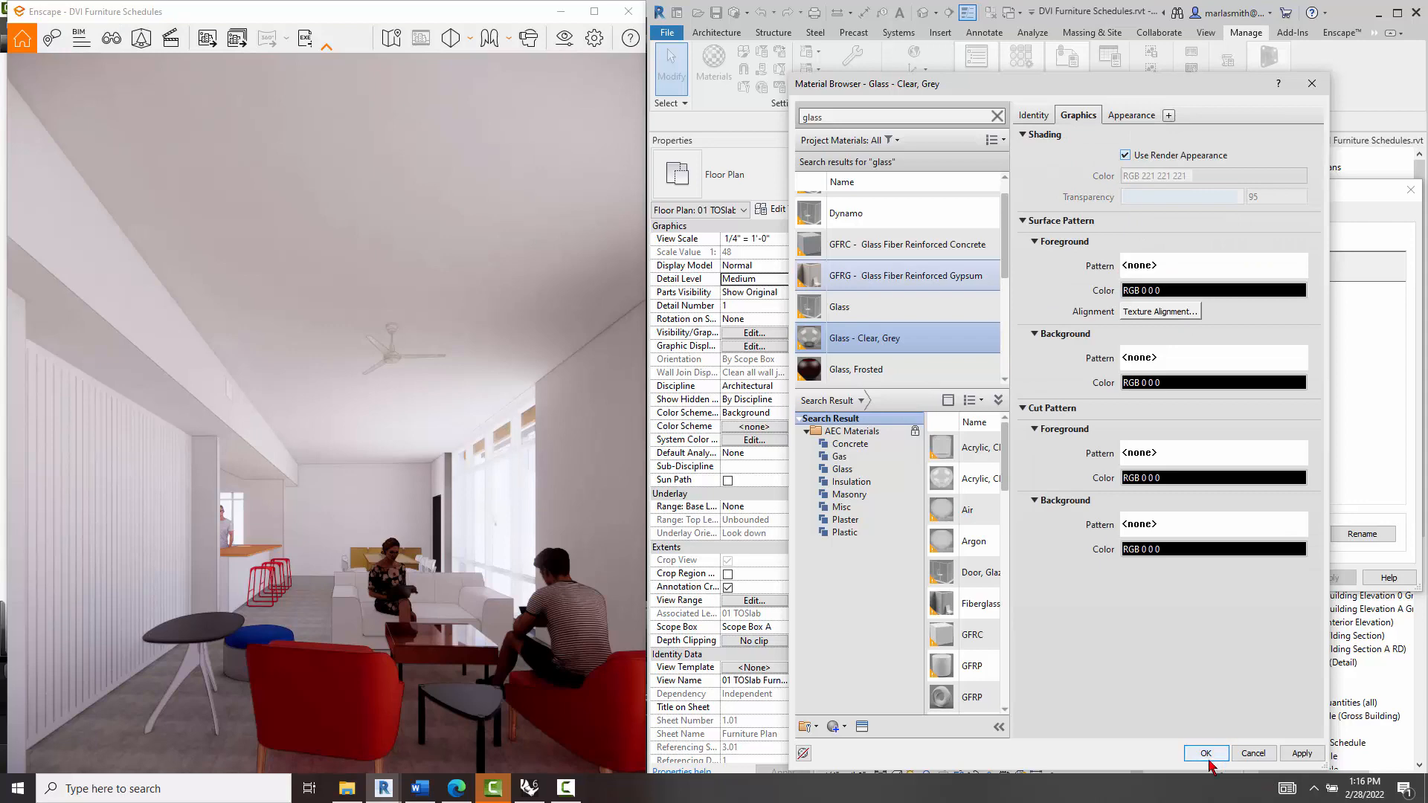
pyautogui.click(1219, 753)
pyautogui.click(1220, 575)
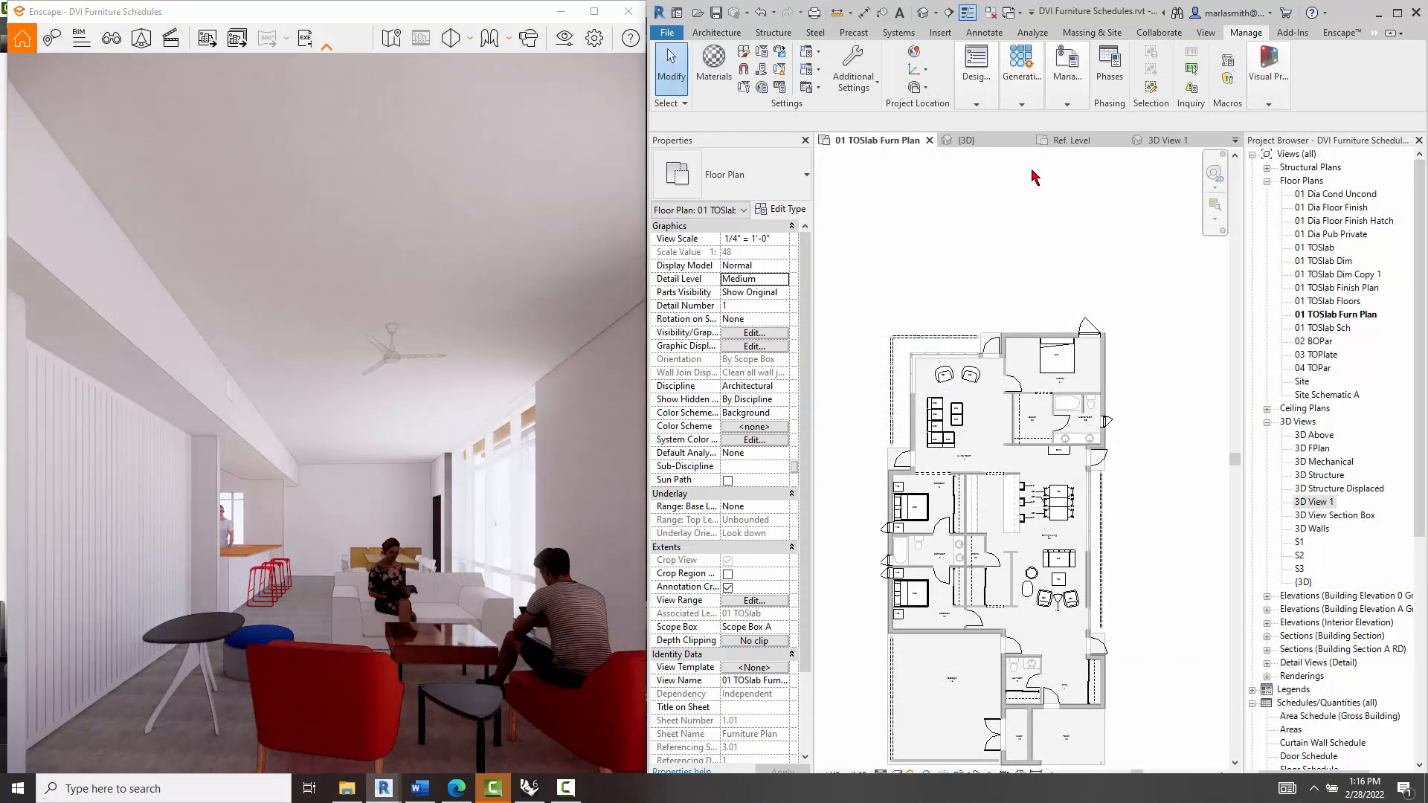
# - Inspect the imported table's legs and top in 3D View 1, closing and reopening that view
pyautogui.click(1162, 141)
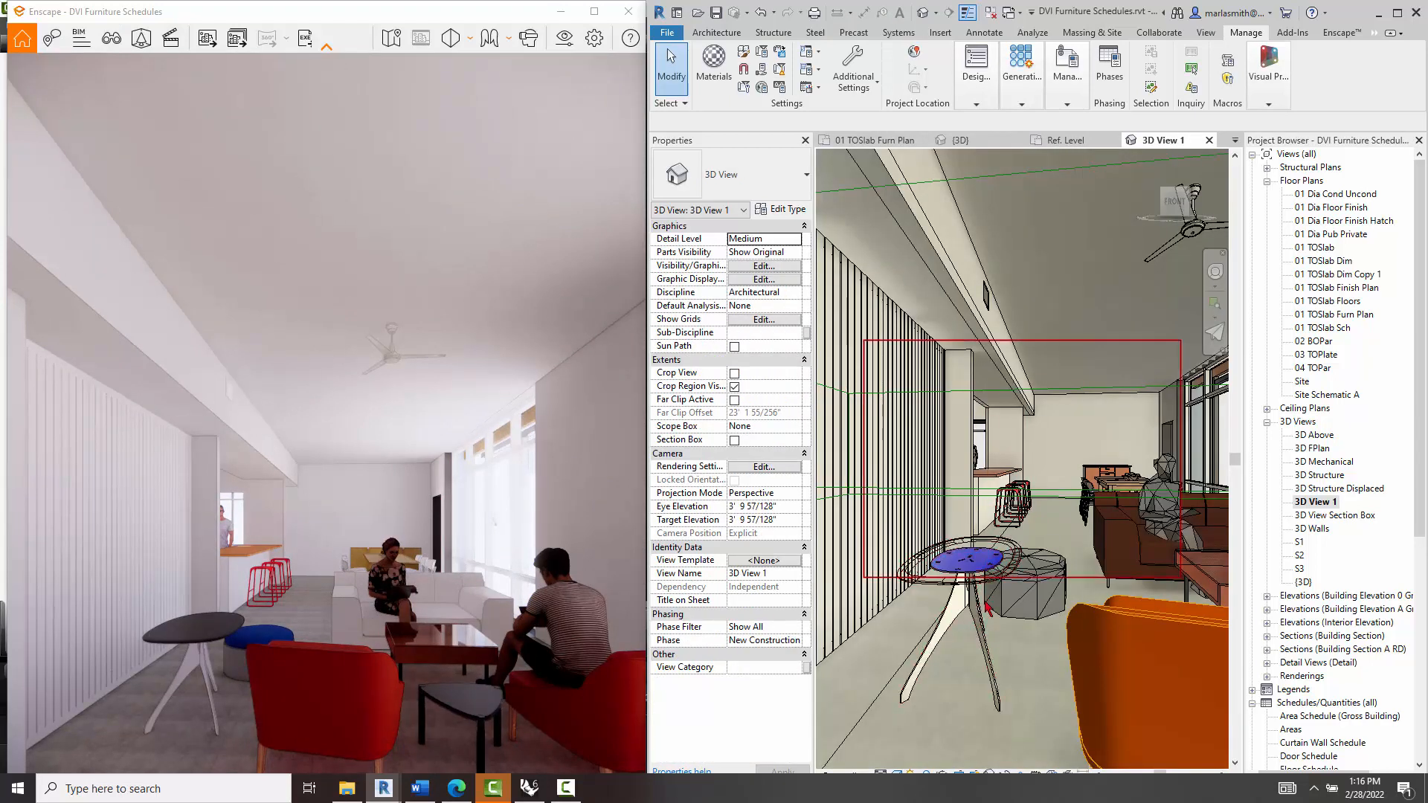
pyautogui.click(983, 592)
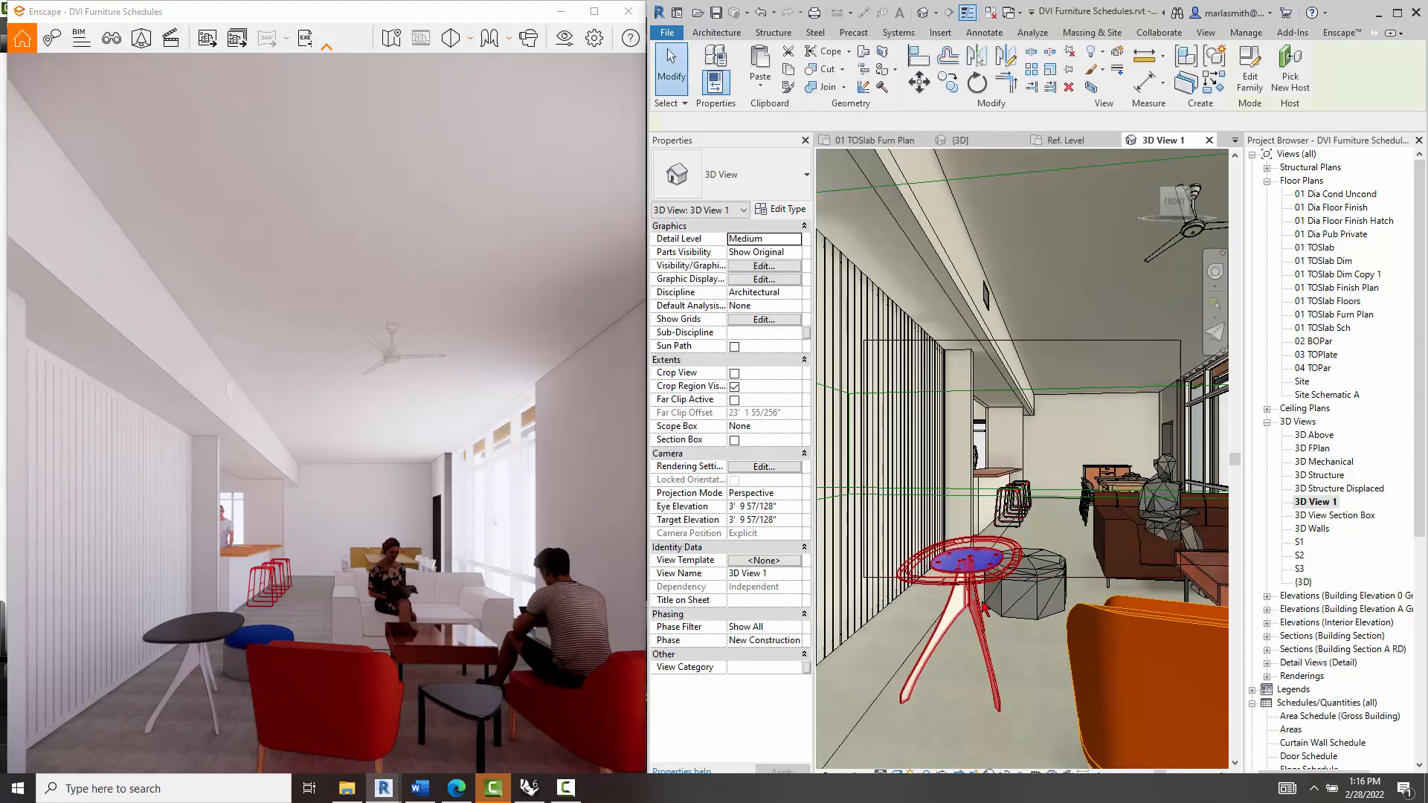
pyautogui.click(1014, 654)
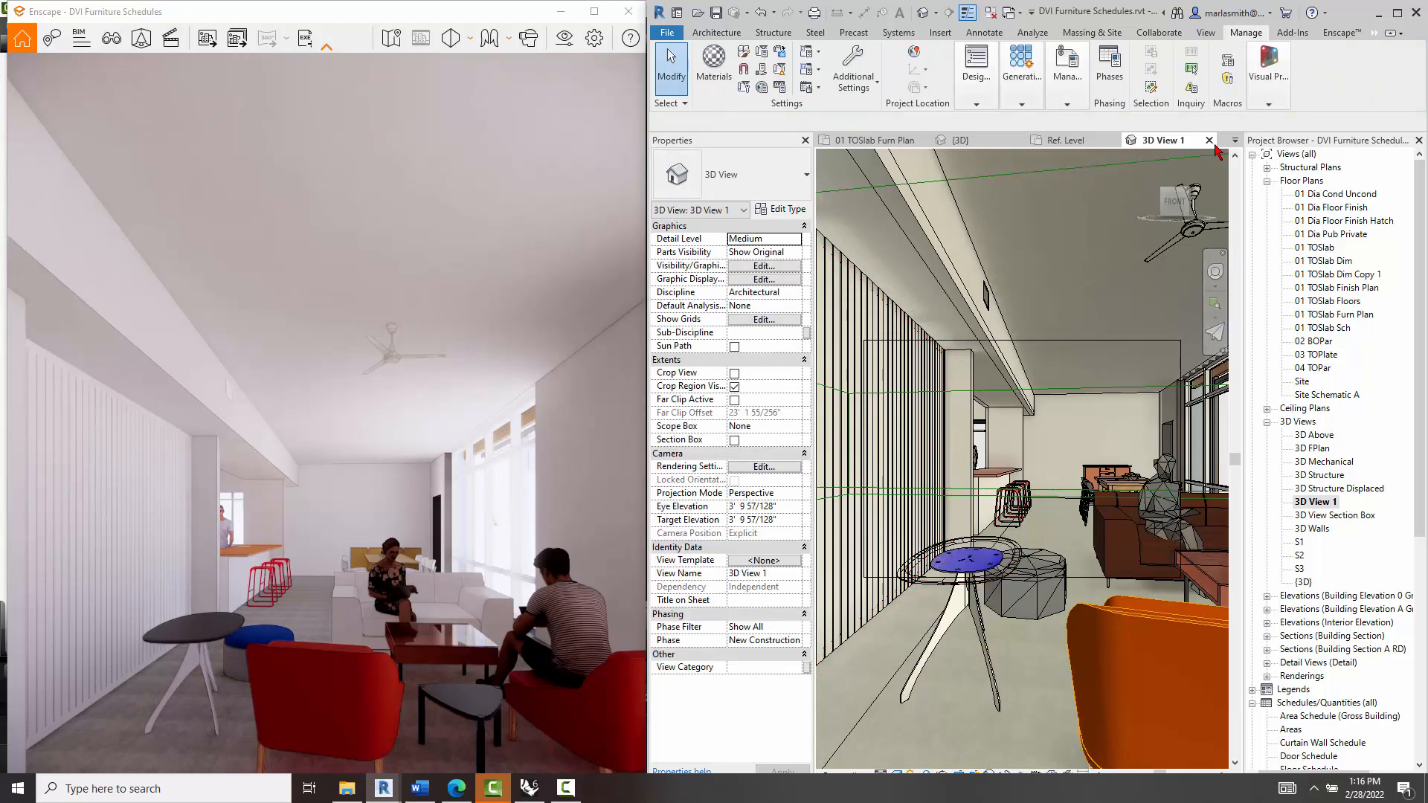
pyautogui.click(1209, 140)
pyautogui.doubleClick(1314, 502)
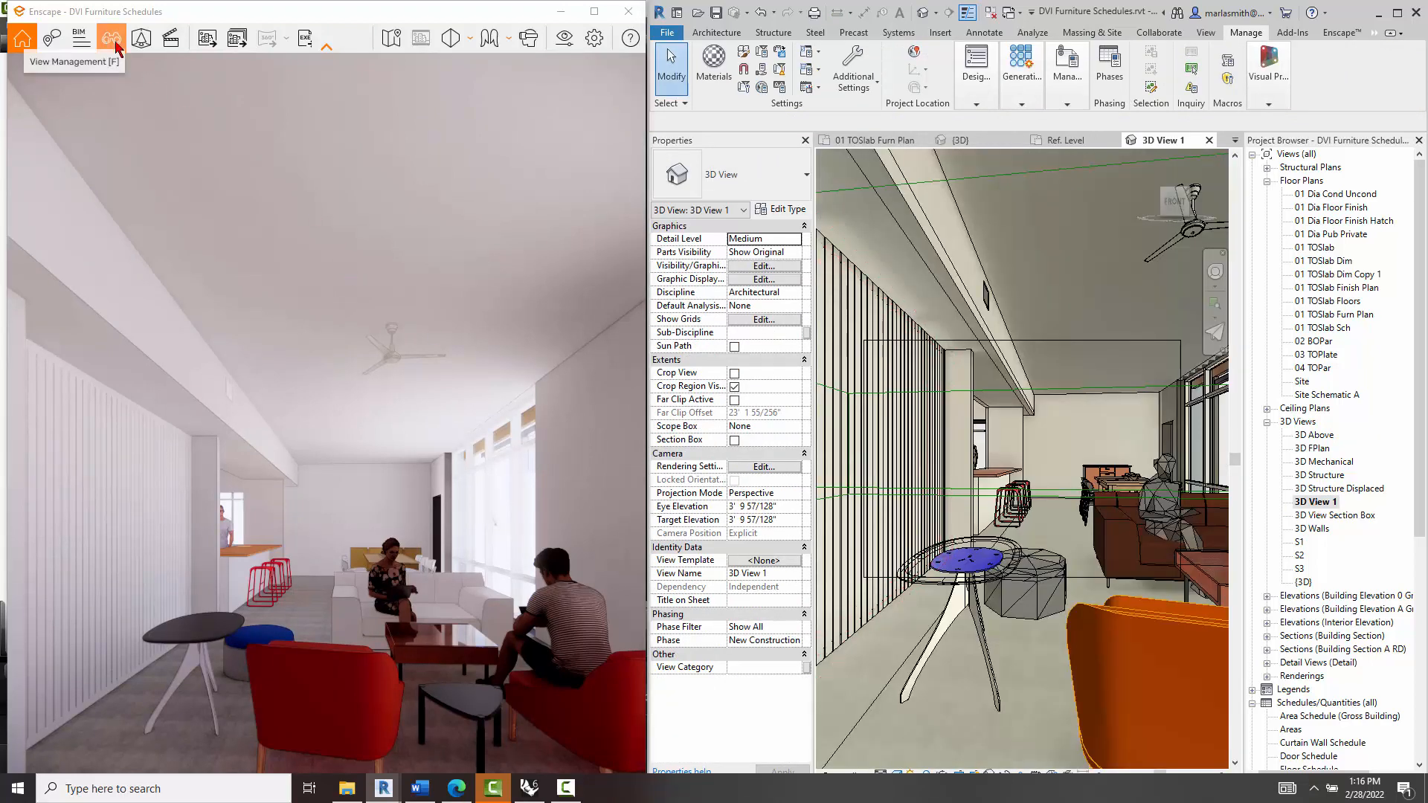
# - Switch to Enscape and change its render to the {3D} view and back to 3D View 1
pyautogui.click(113, 40)
pyautogui.click(77, 217)
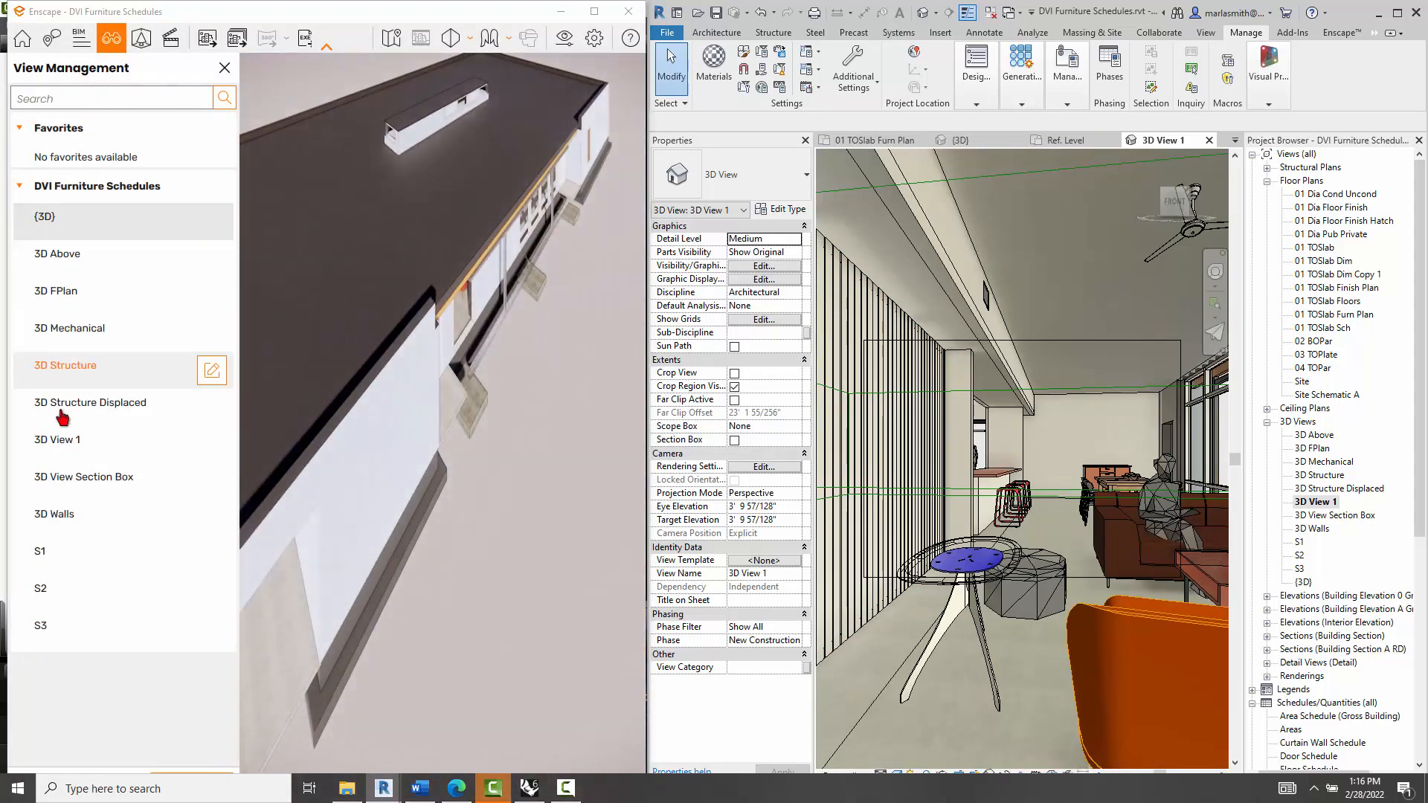
pyautogui.click(69, 447)
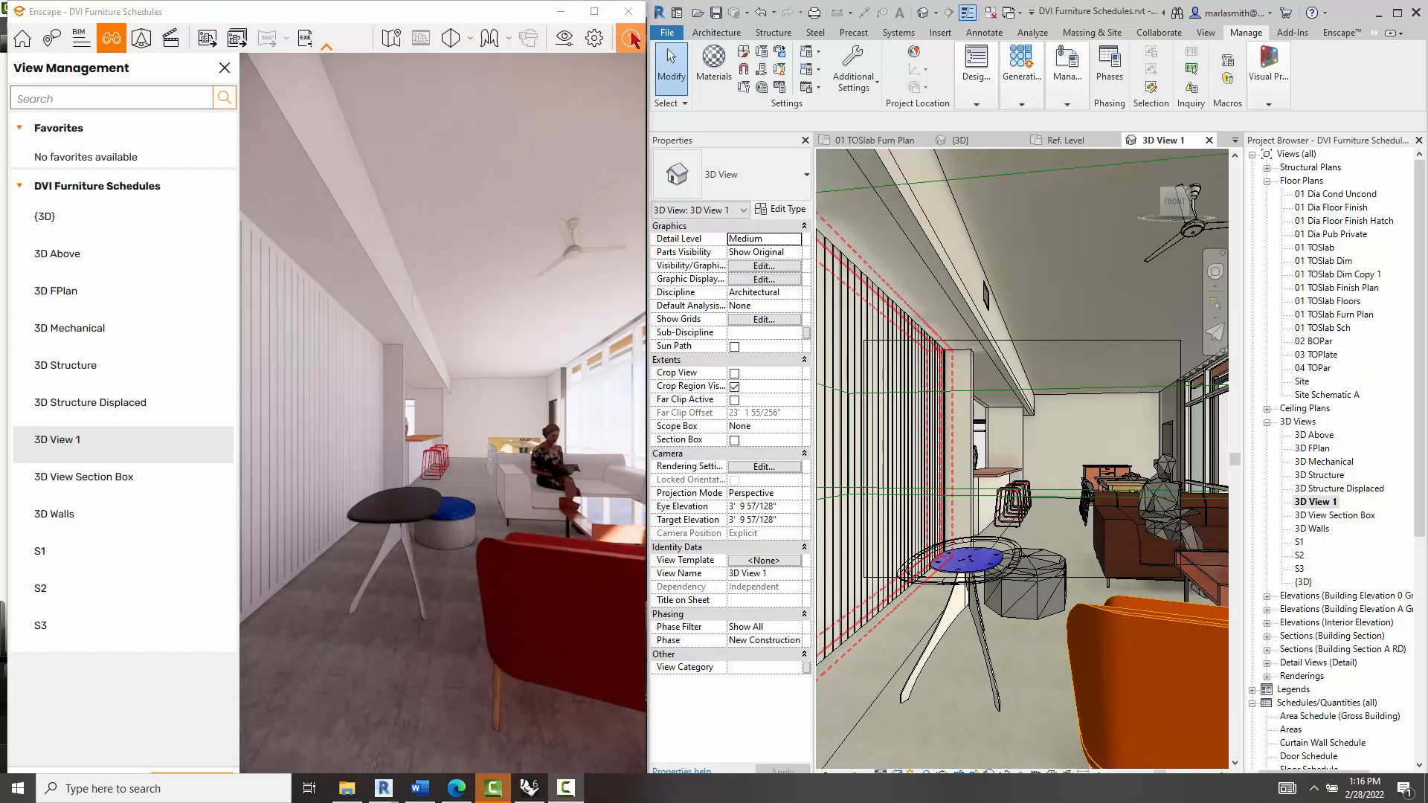
# - Close the Enscape render window and restart Enscape from Revit with 3D View 1 as the active view
pyautogui.click(634, 13)
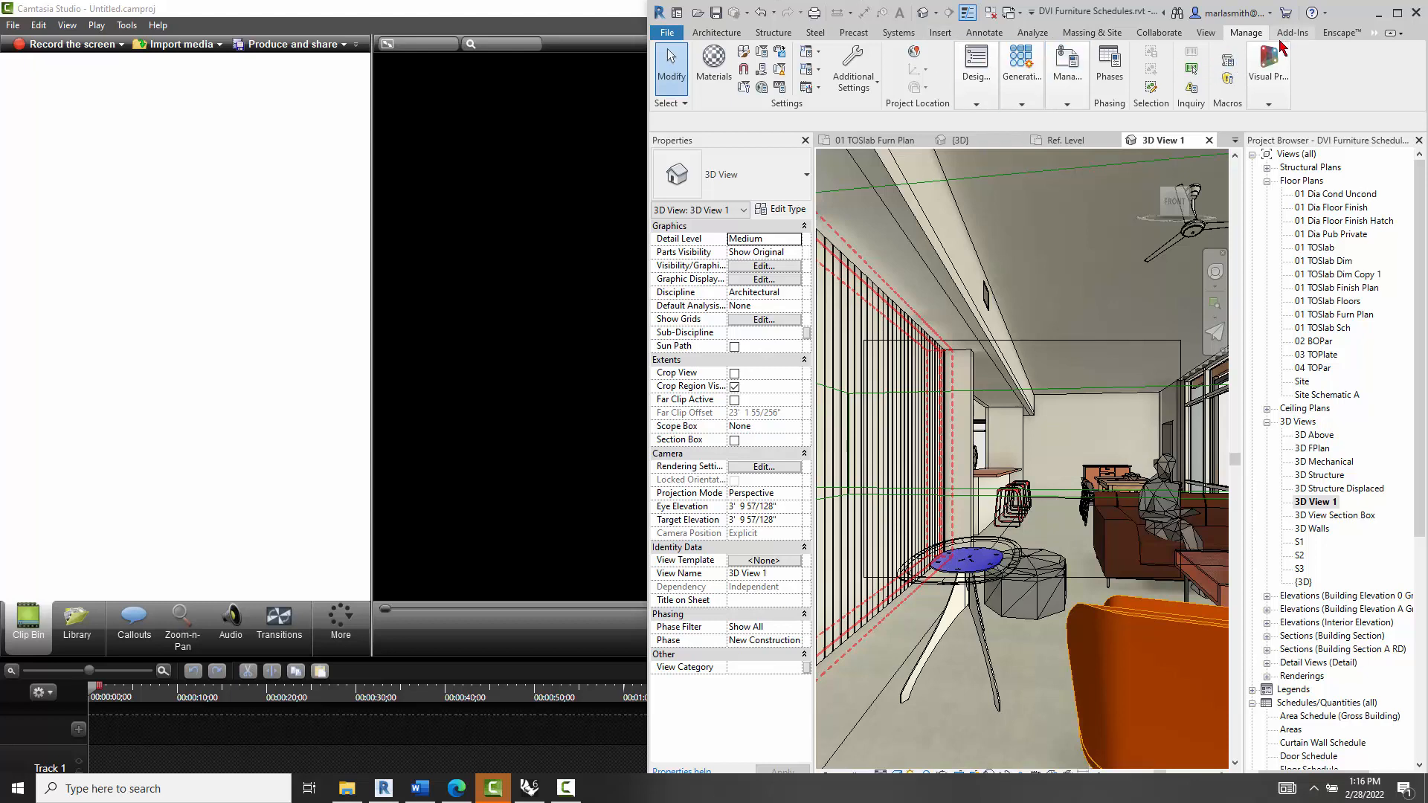
pyautogui.click(1345, 34)
pyautogui.click(671, 68)
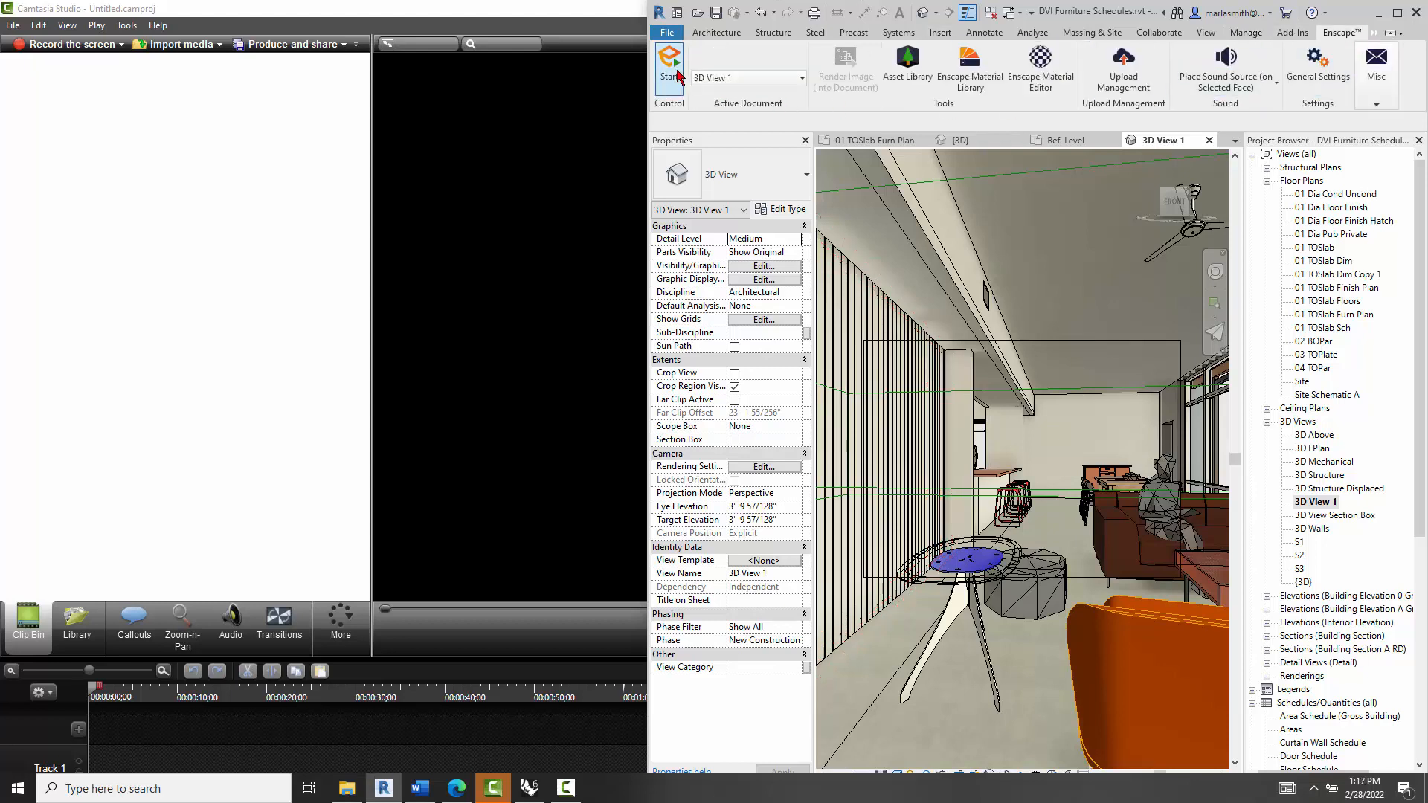
pyautogui.press('XF86AudioLowerVolume')
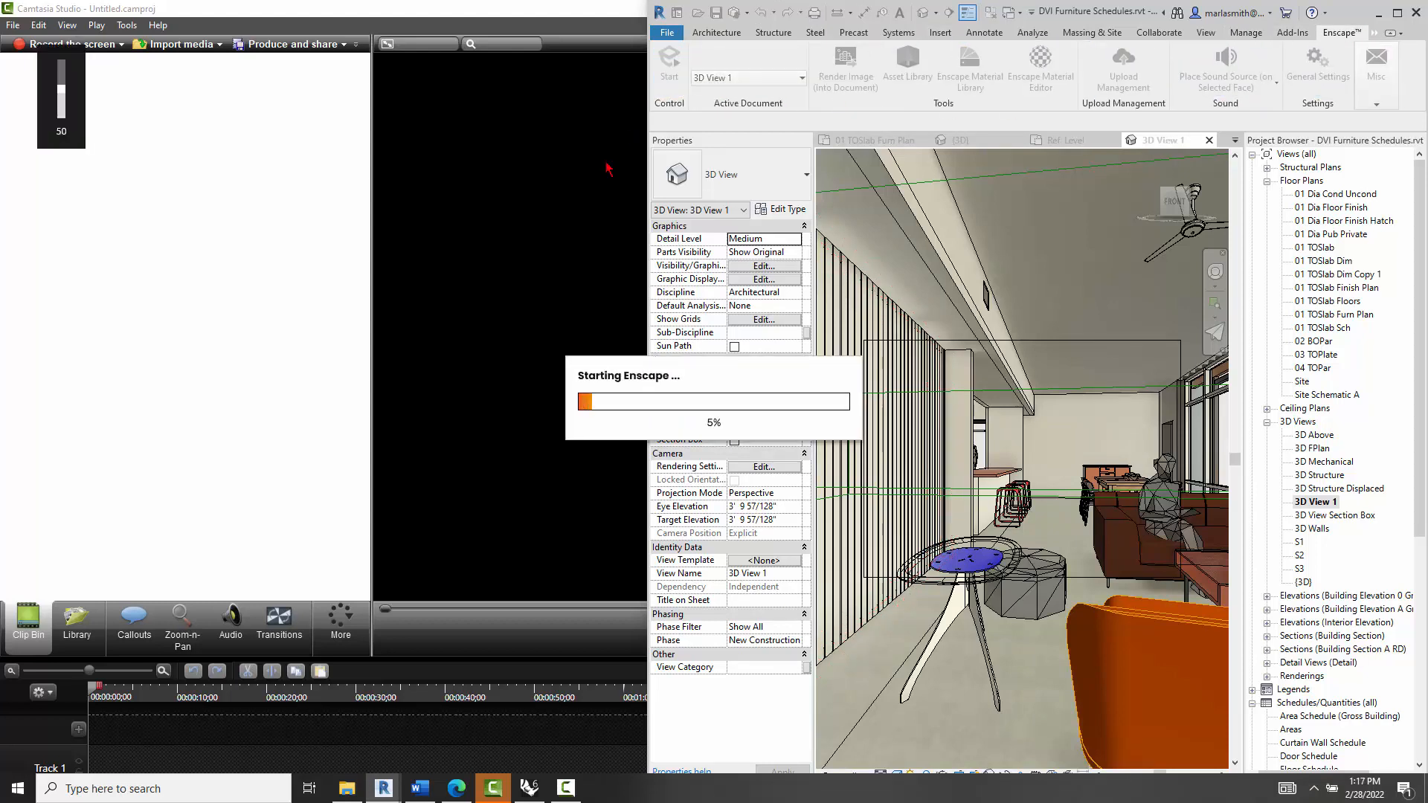